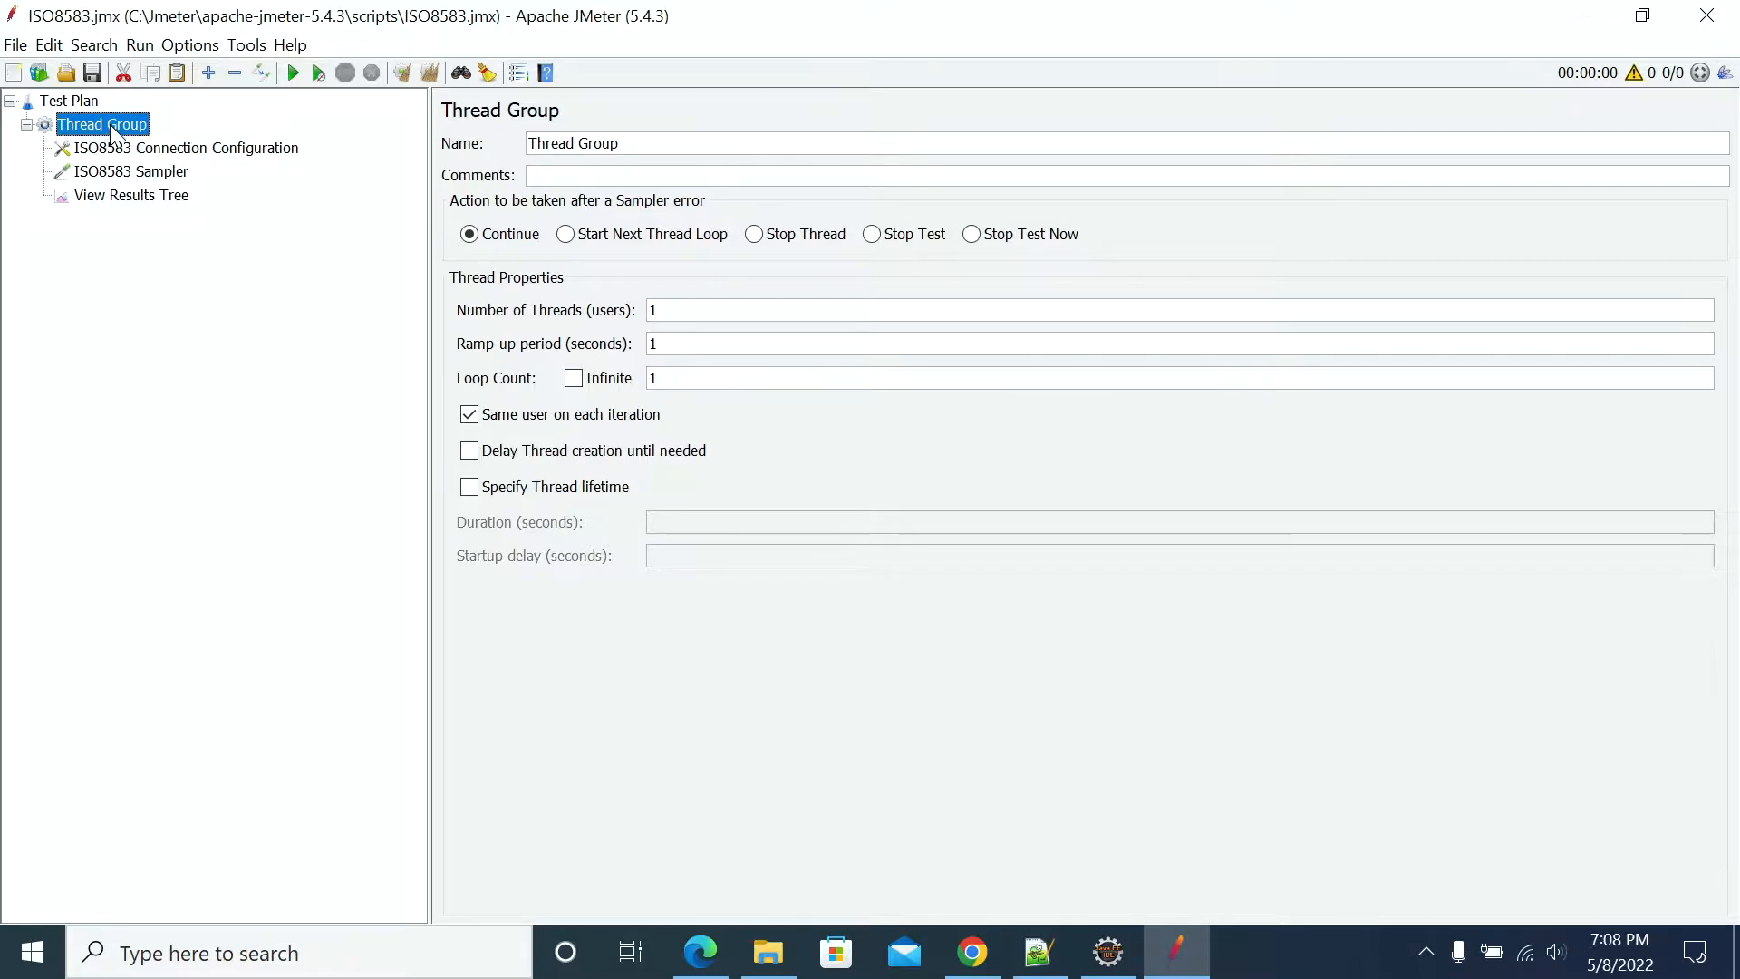
Look through the elements that can be added to the Test Plan and Thread Group, including the ISO8583 Connection Configuration
right_click(90, 105)
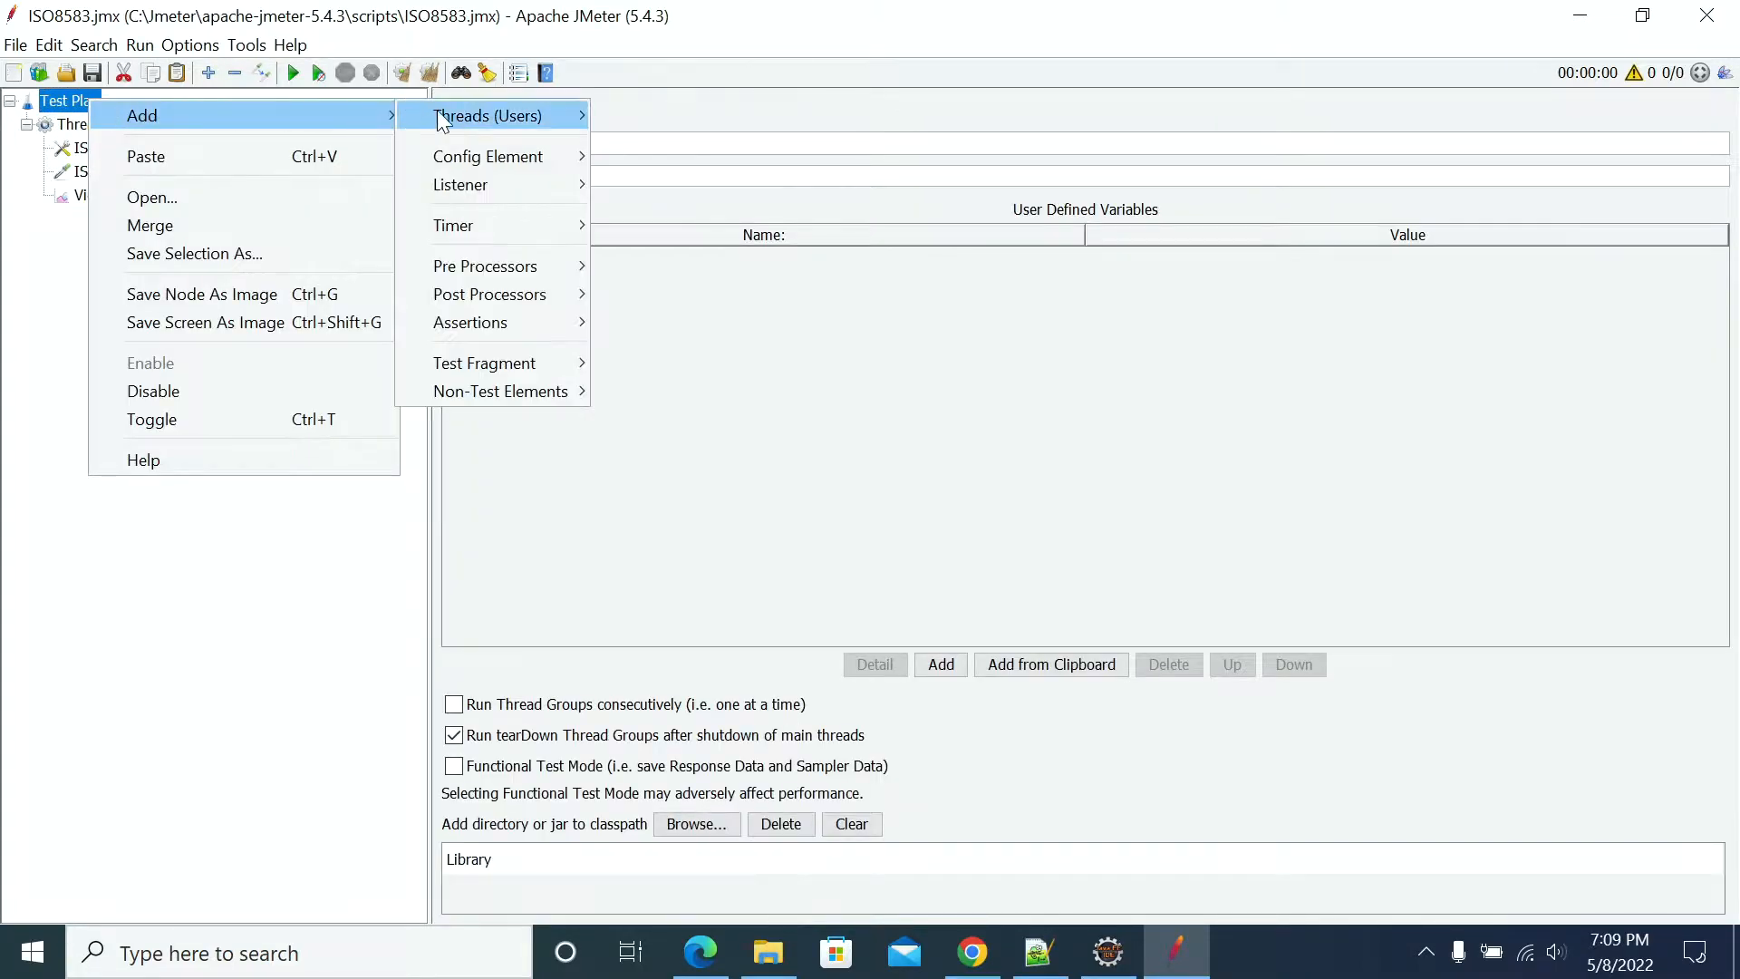
click(27, 215)
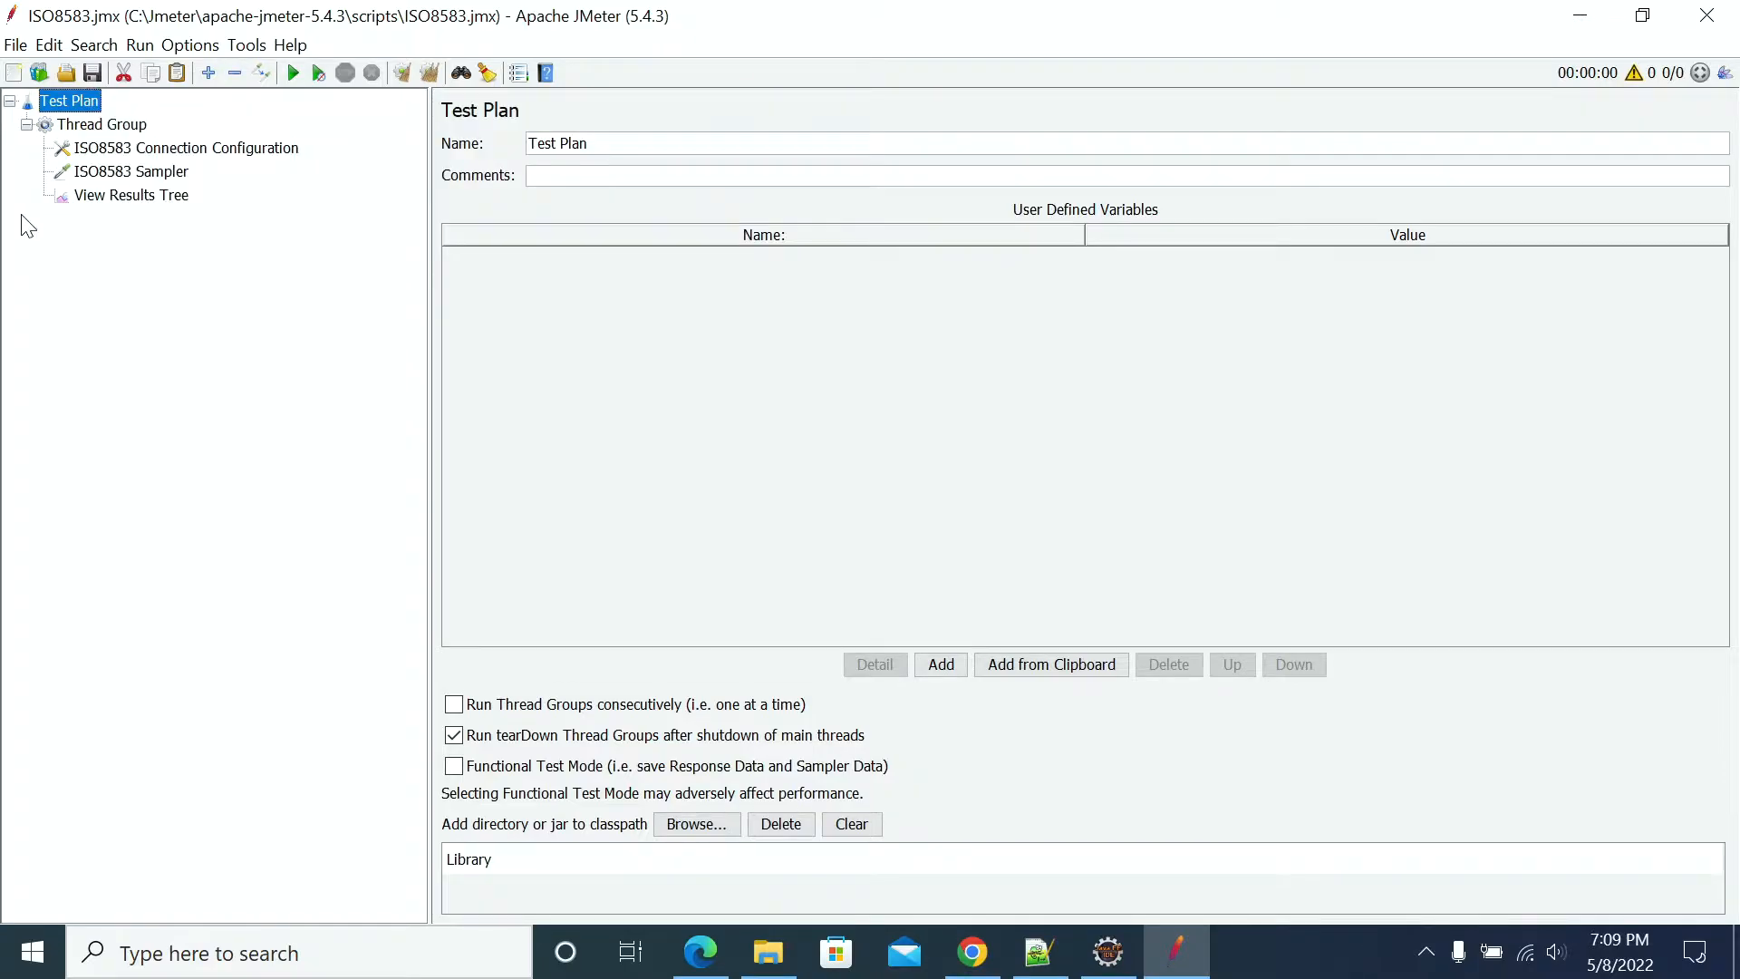
right_click(113, 126)
mouse_move(372, 145)
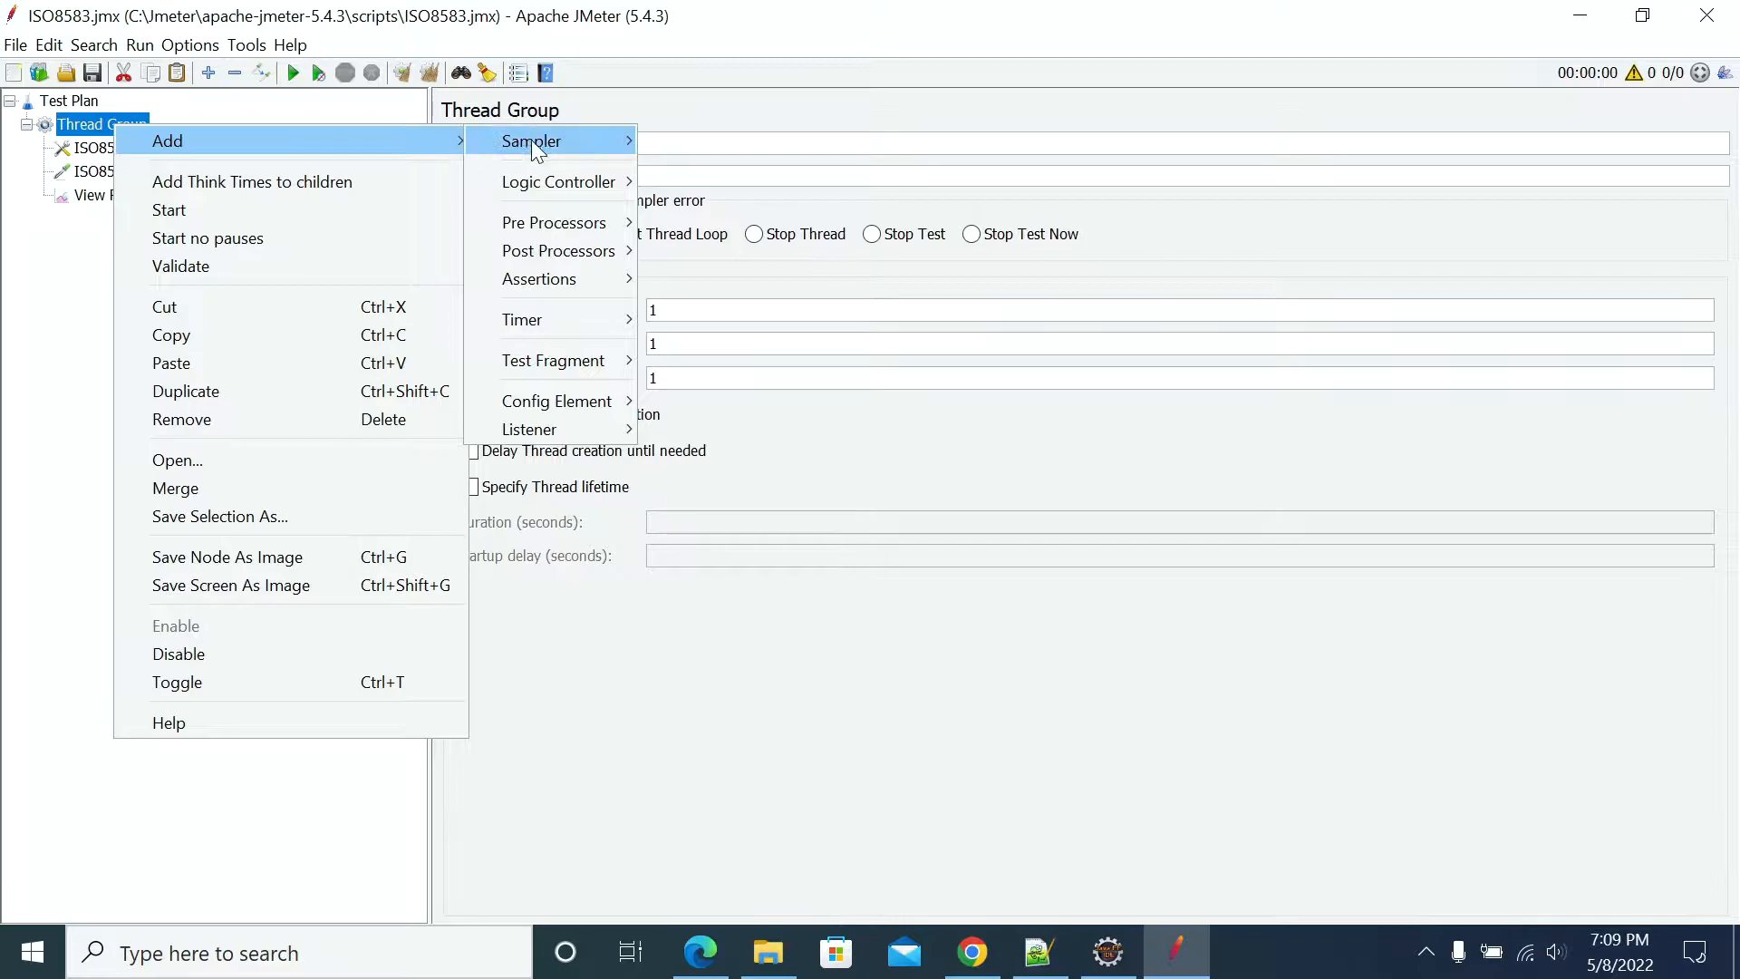
mouse_move(579, 400)
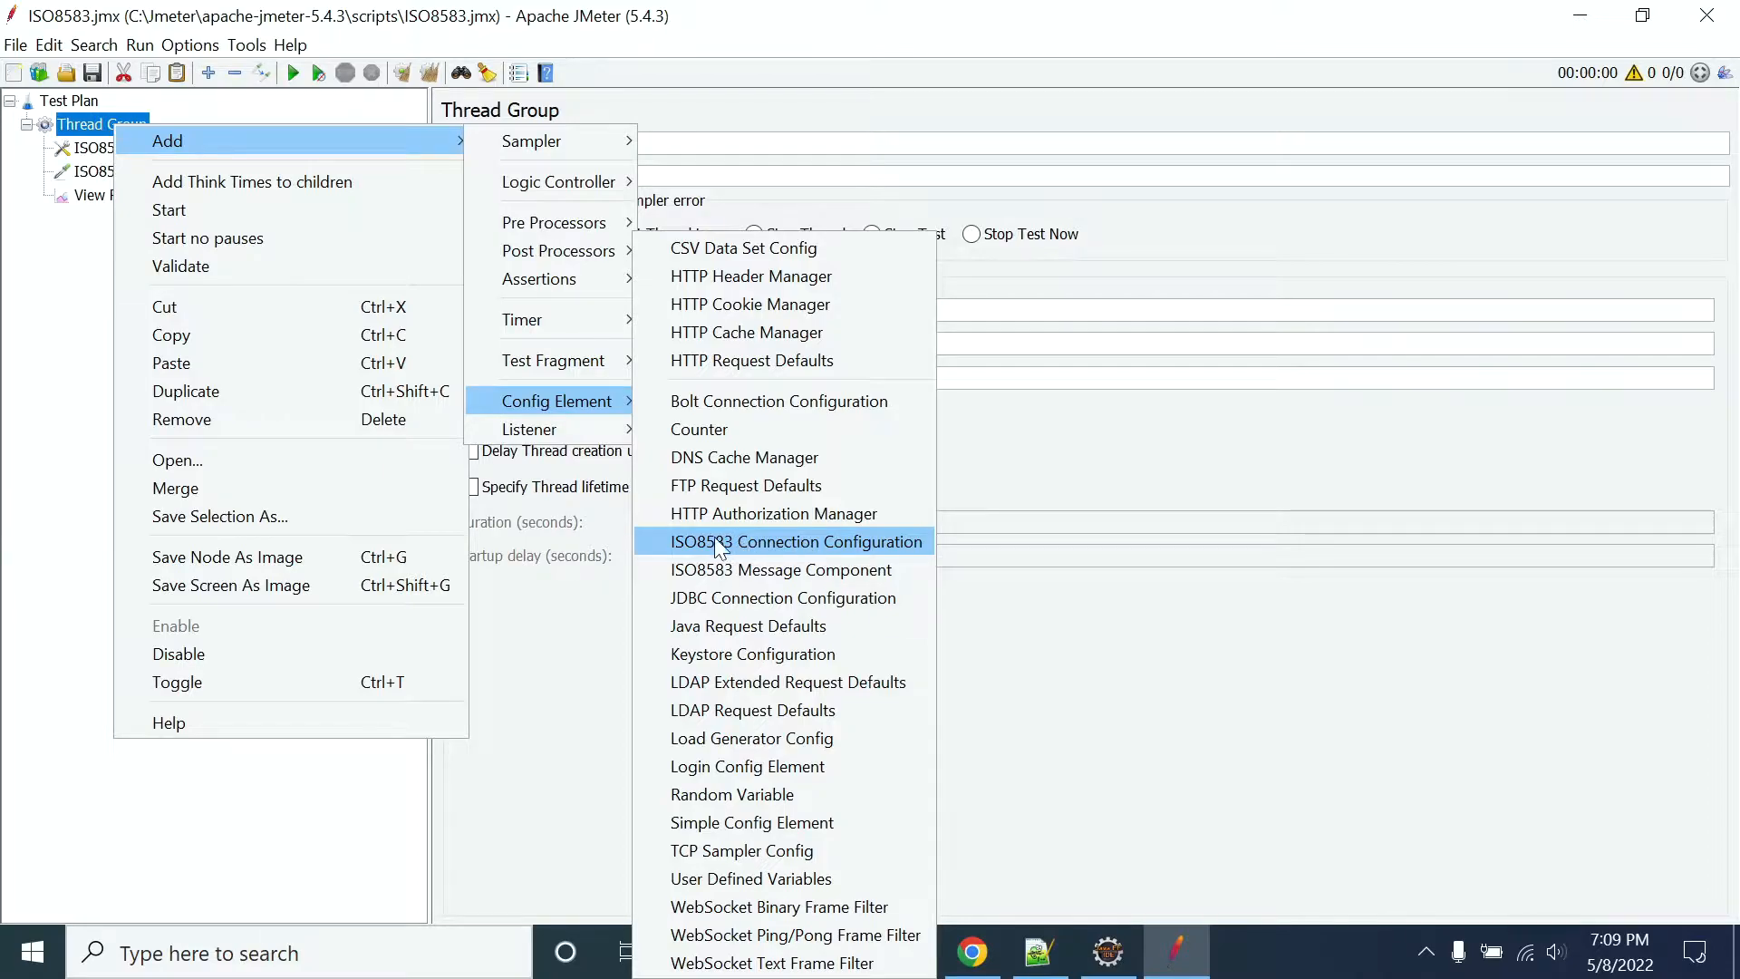
click(24, 275)
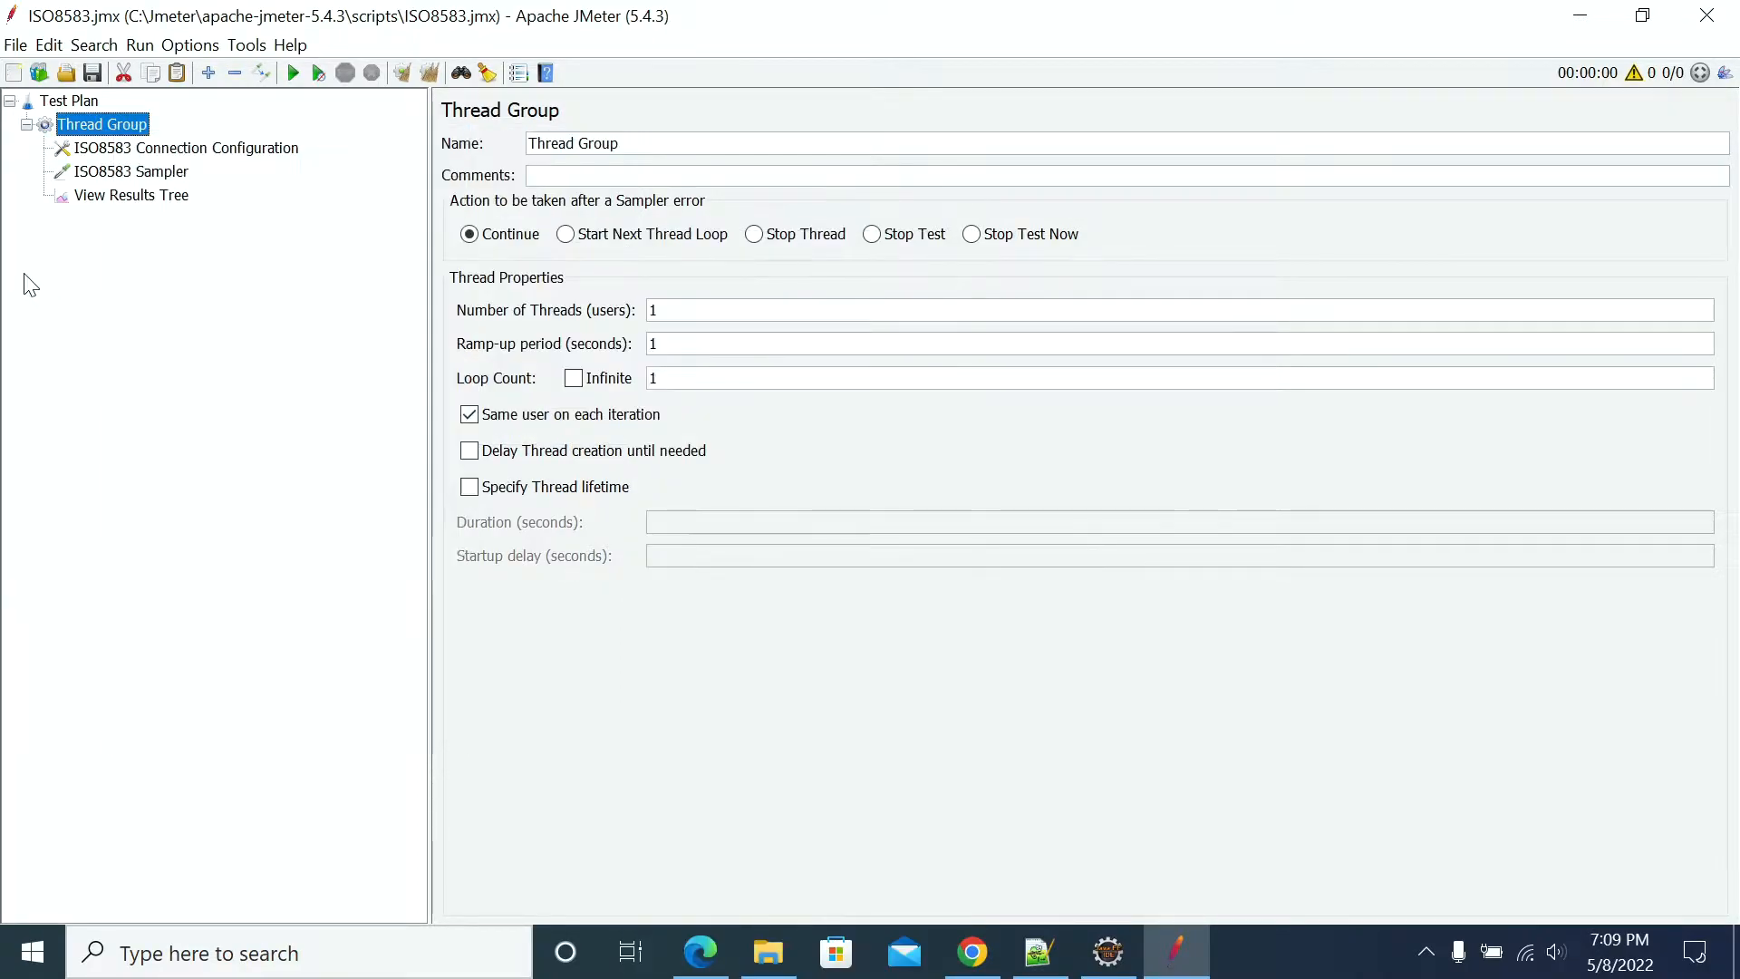
Examine the ISO8583 Connection Configuration, including its channel class options, packager configuration file, maximum connections and SSL keystore settings
click(166, 152)
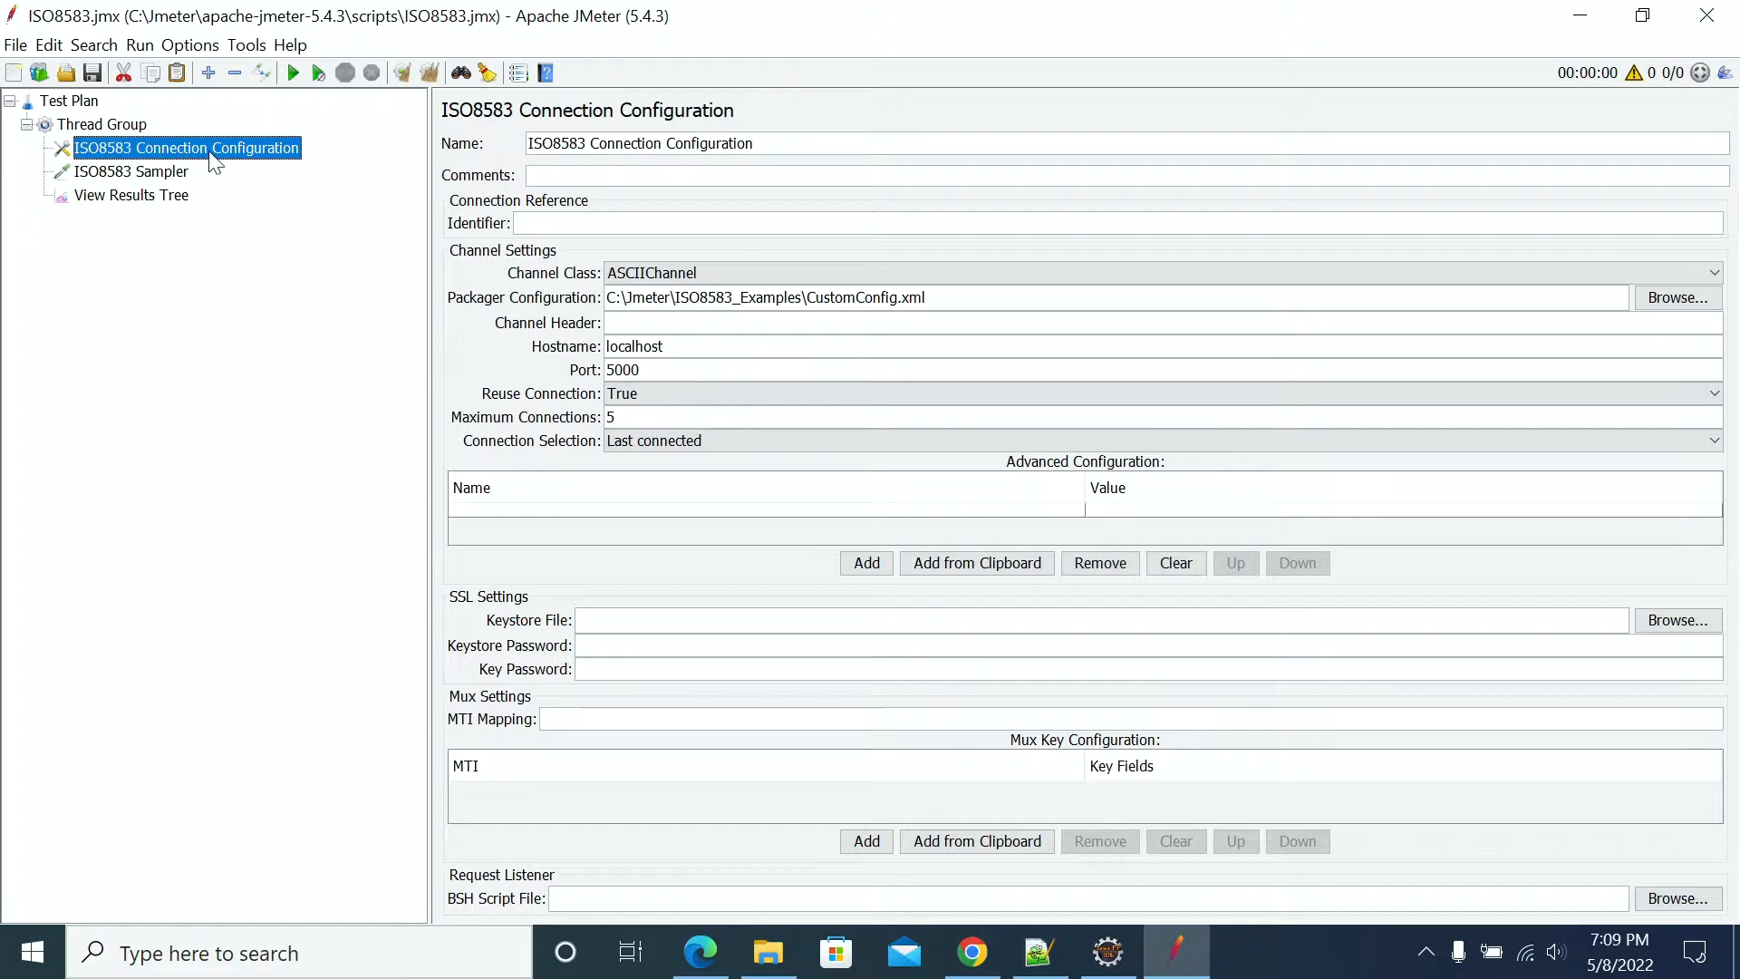
drag(943, 299, 809, 299)
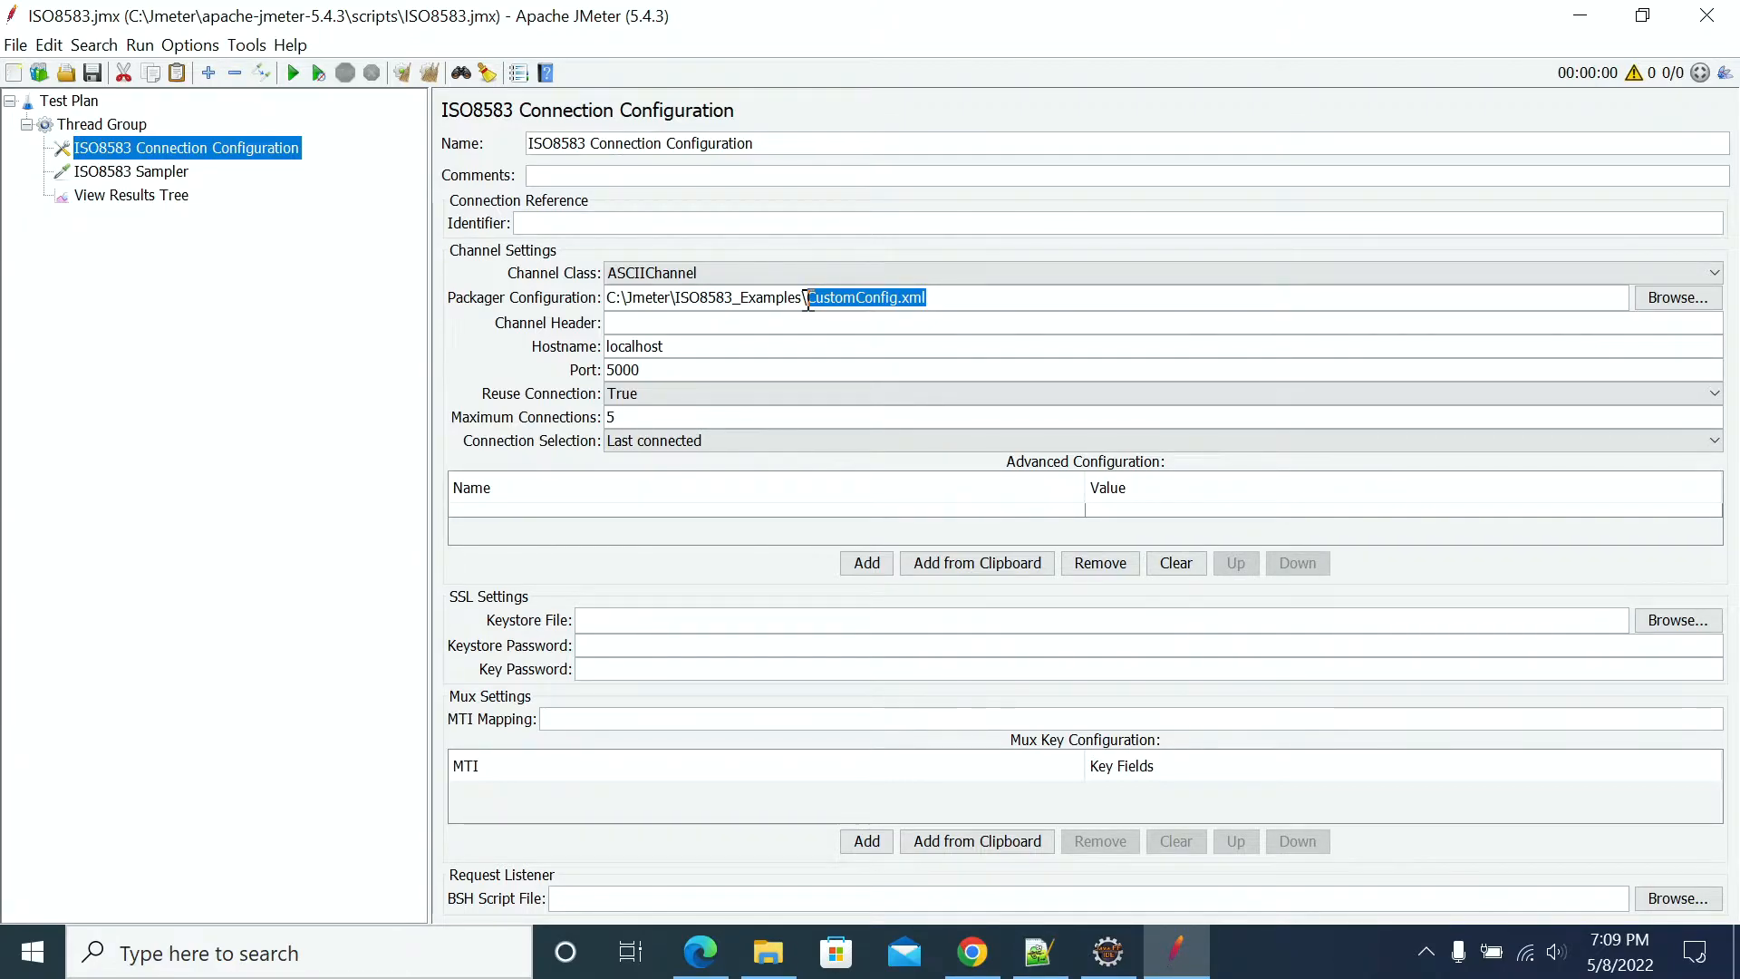
drag(943, 299, 807, 299)
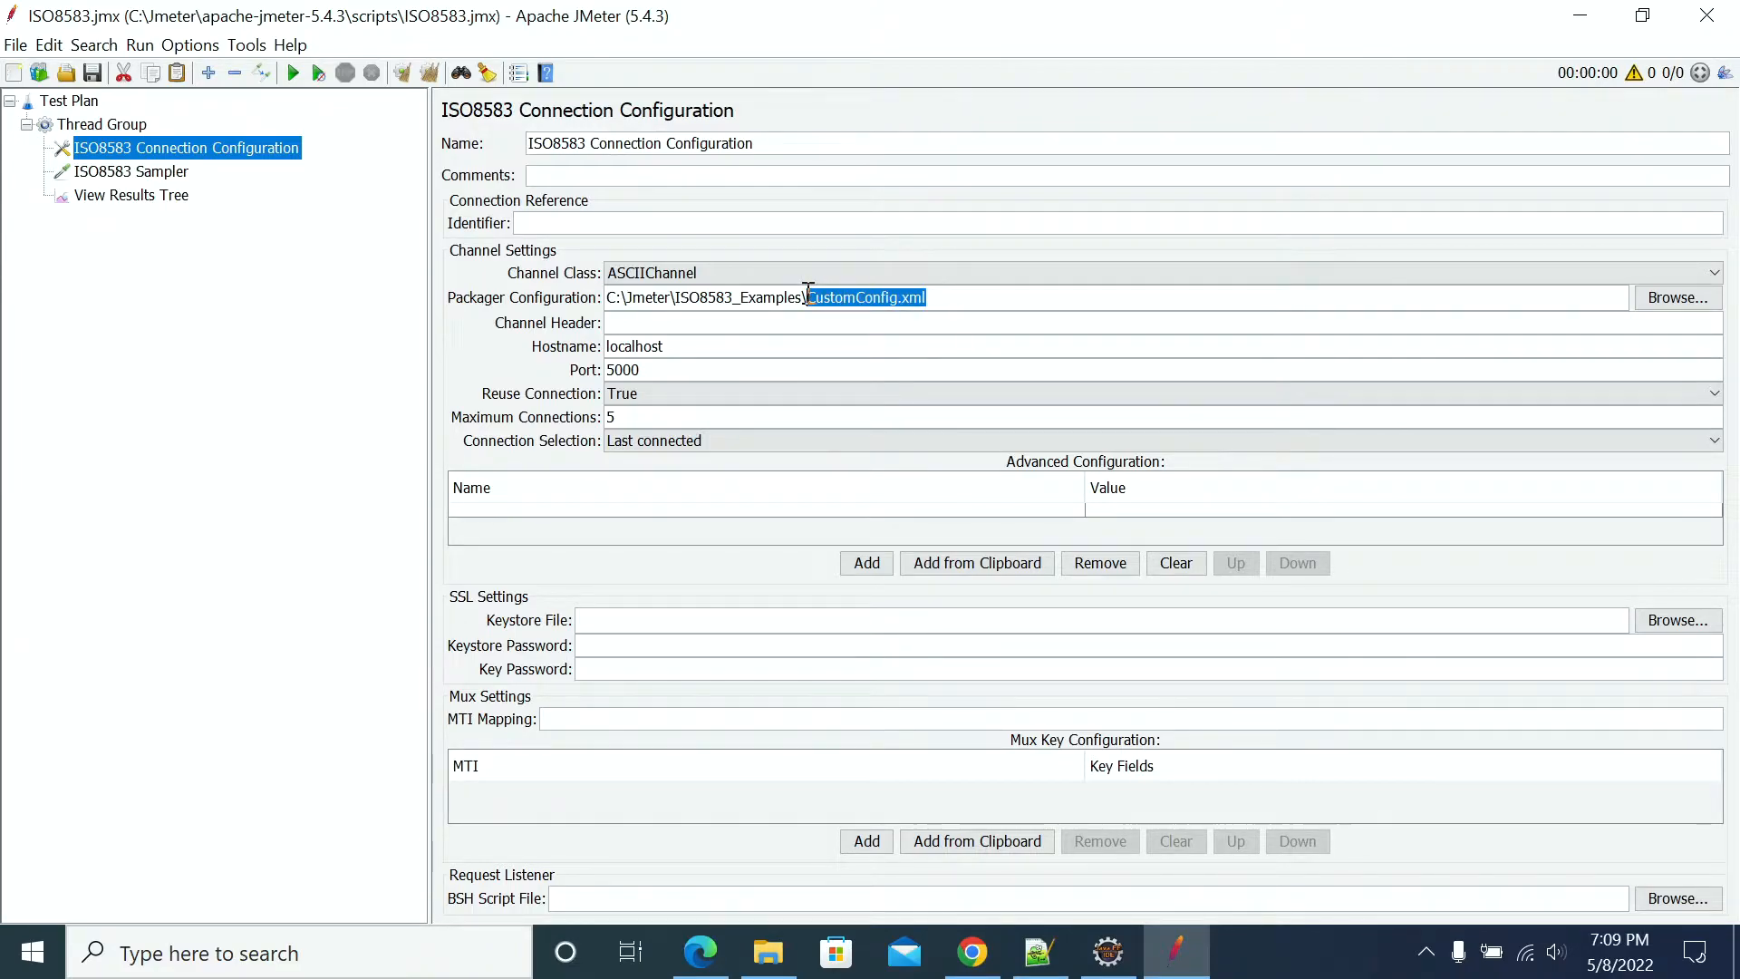
click(944, 299)
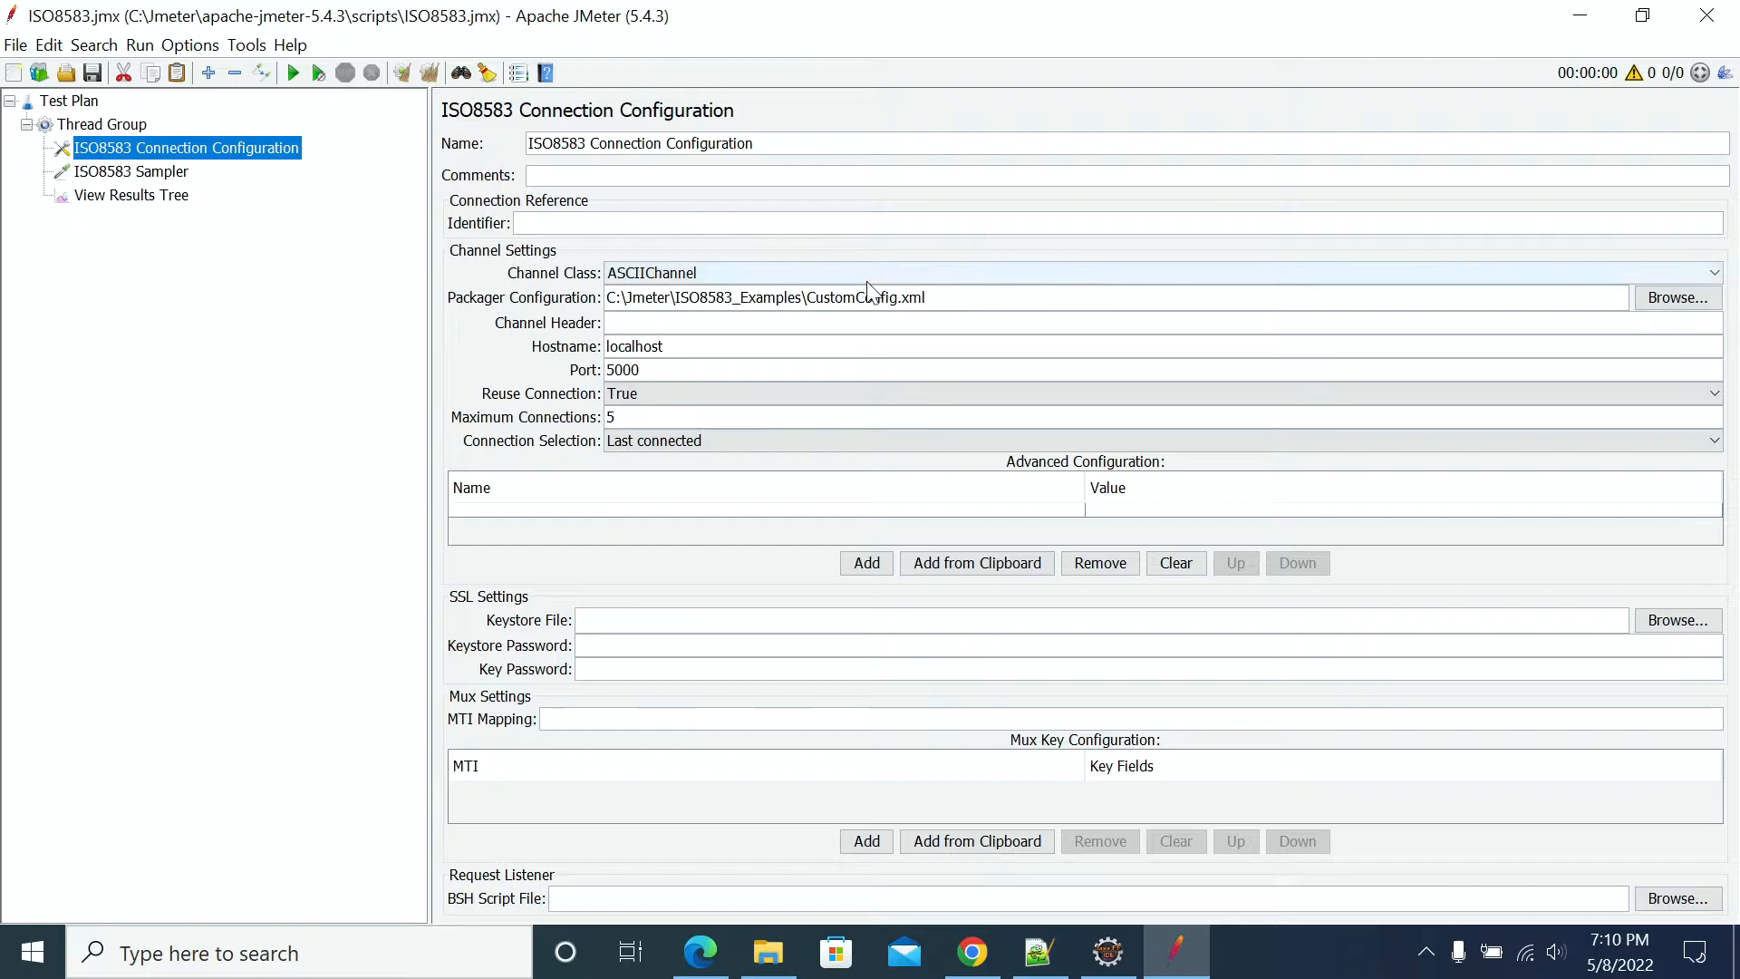
click(698, 275)
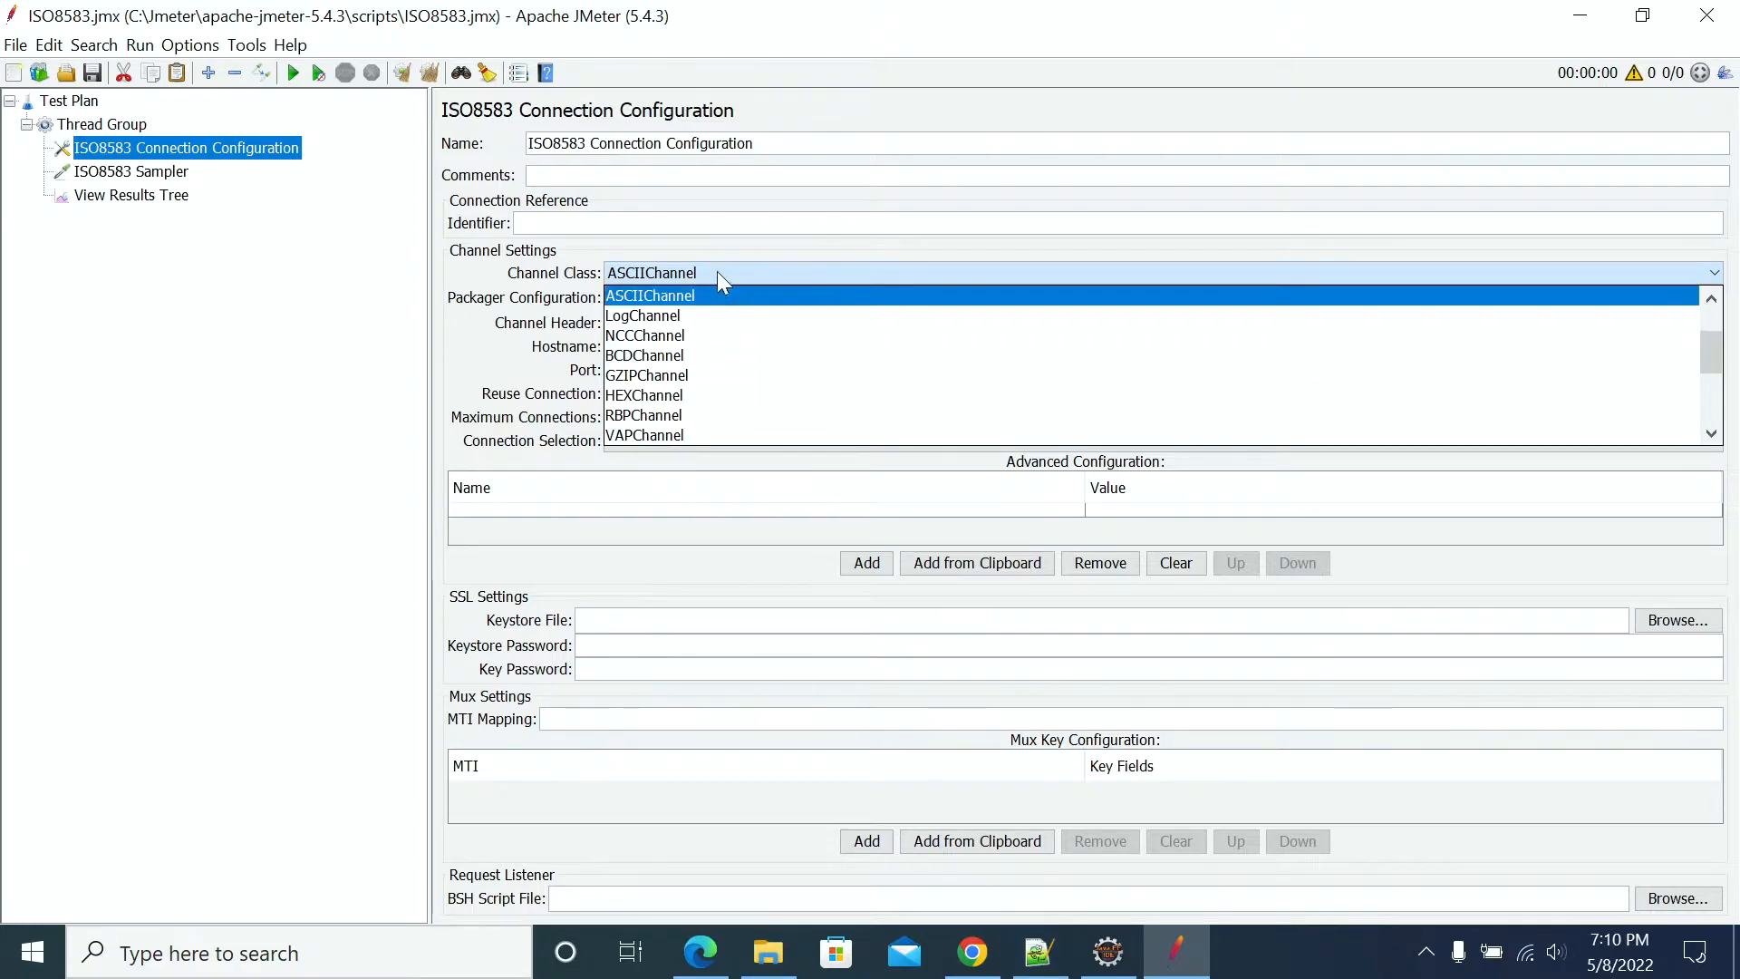
click(723, 243)
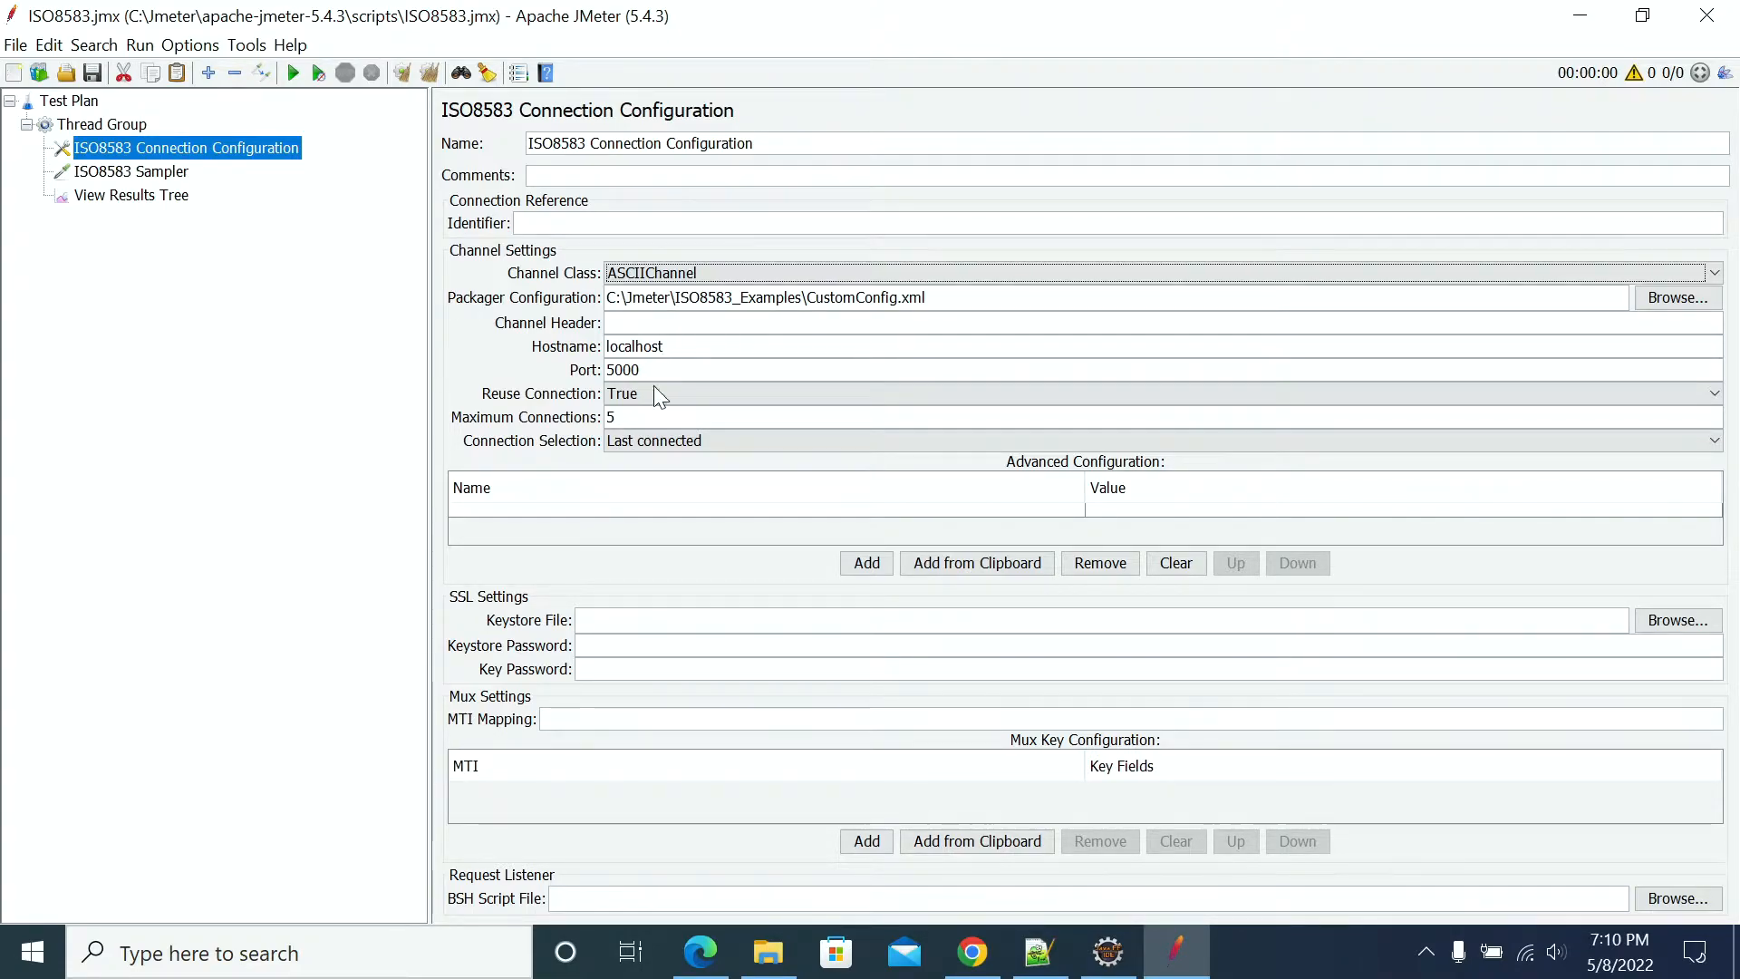
double_click(633, 421)
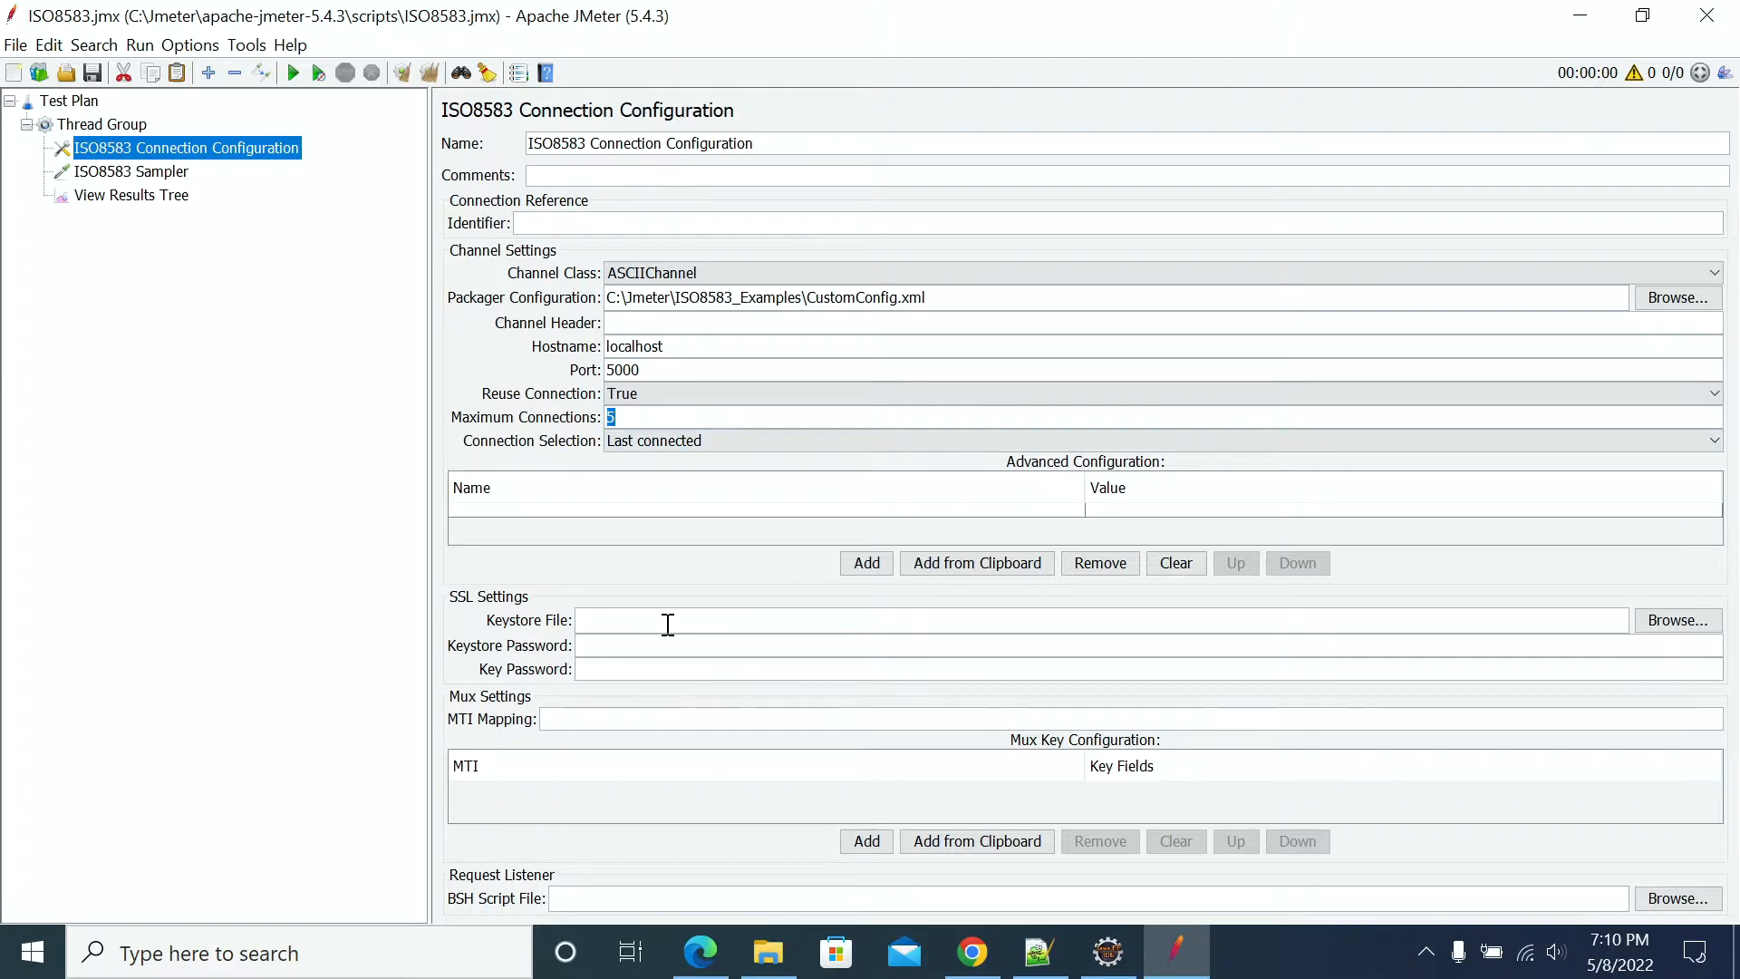
click(588, 617)
Add an Advanced Configuration row to the ISO8583 connection with name 0 and value 0100
click(830, 563)
click(920, 562)
double_click(679, 524)
drag(680, 524, 427, 535)
text(2)
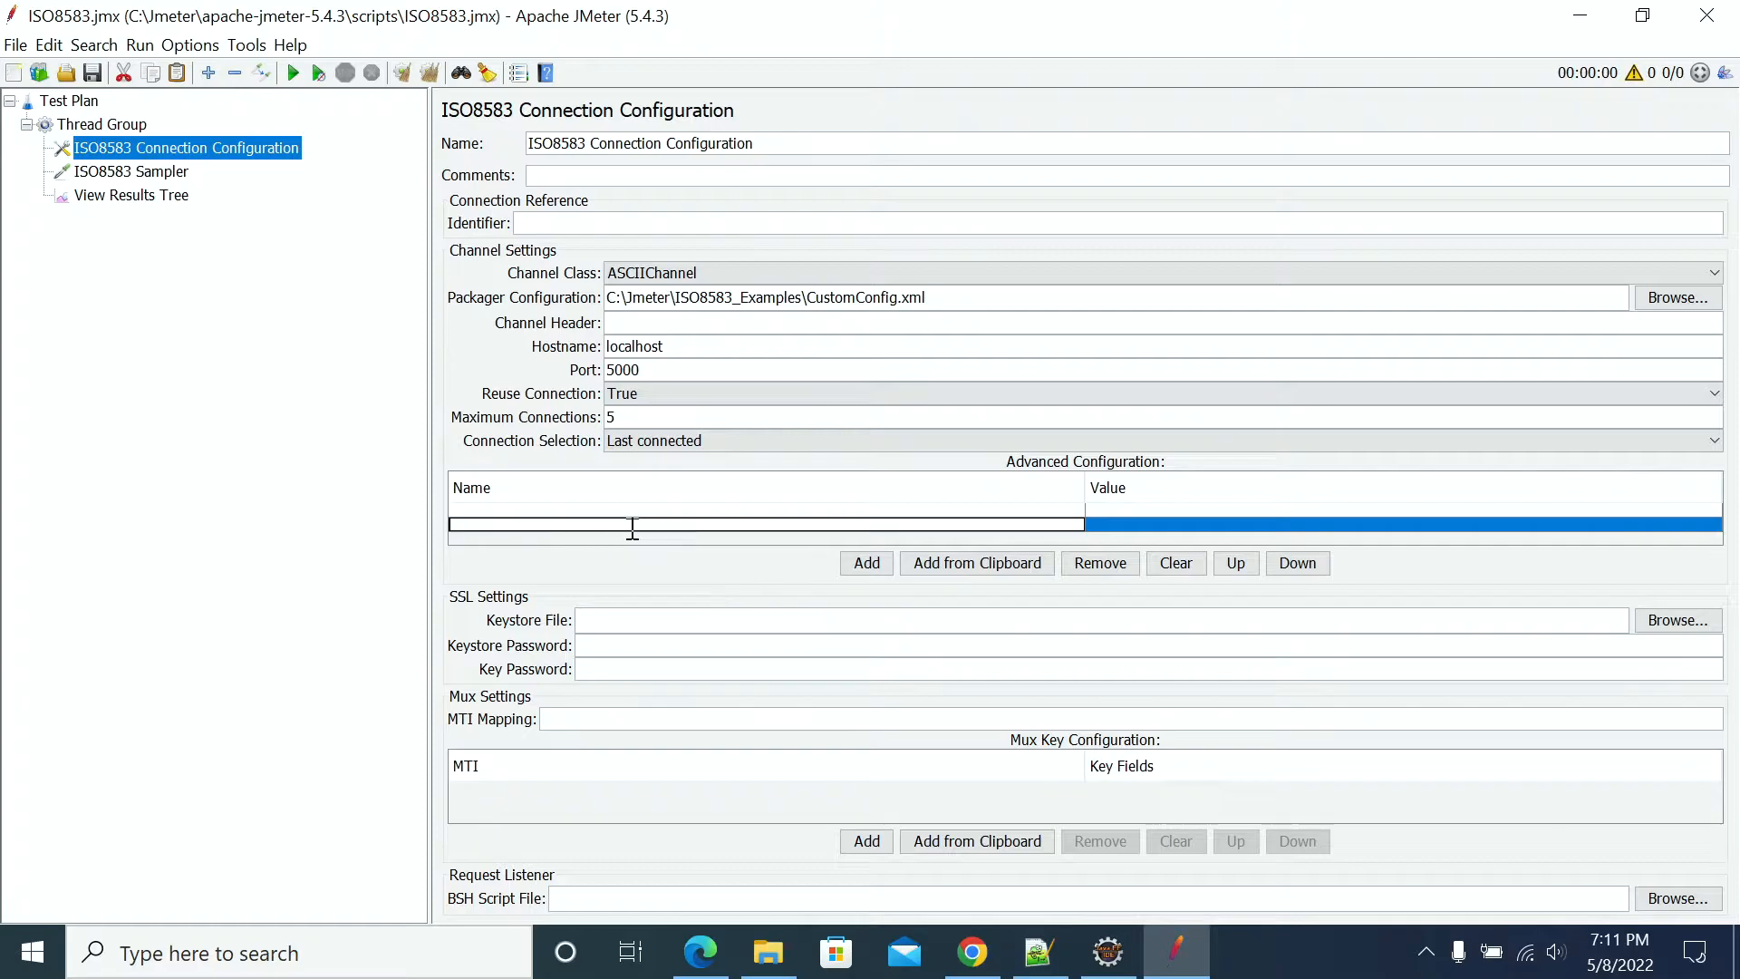
key(BackSpace)
text(0)
double_click(1116, 523)
text(01)
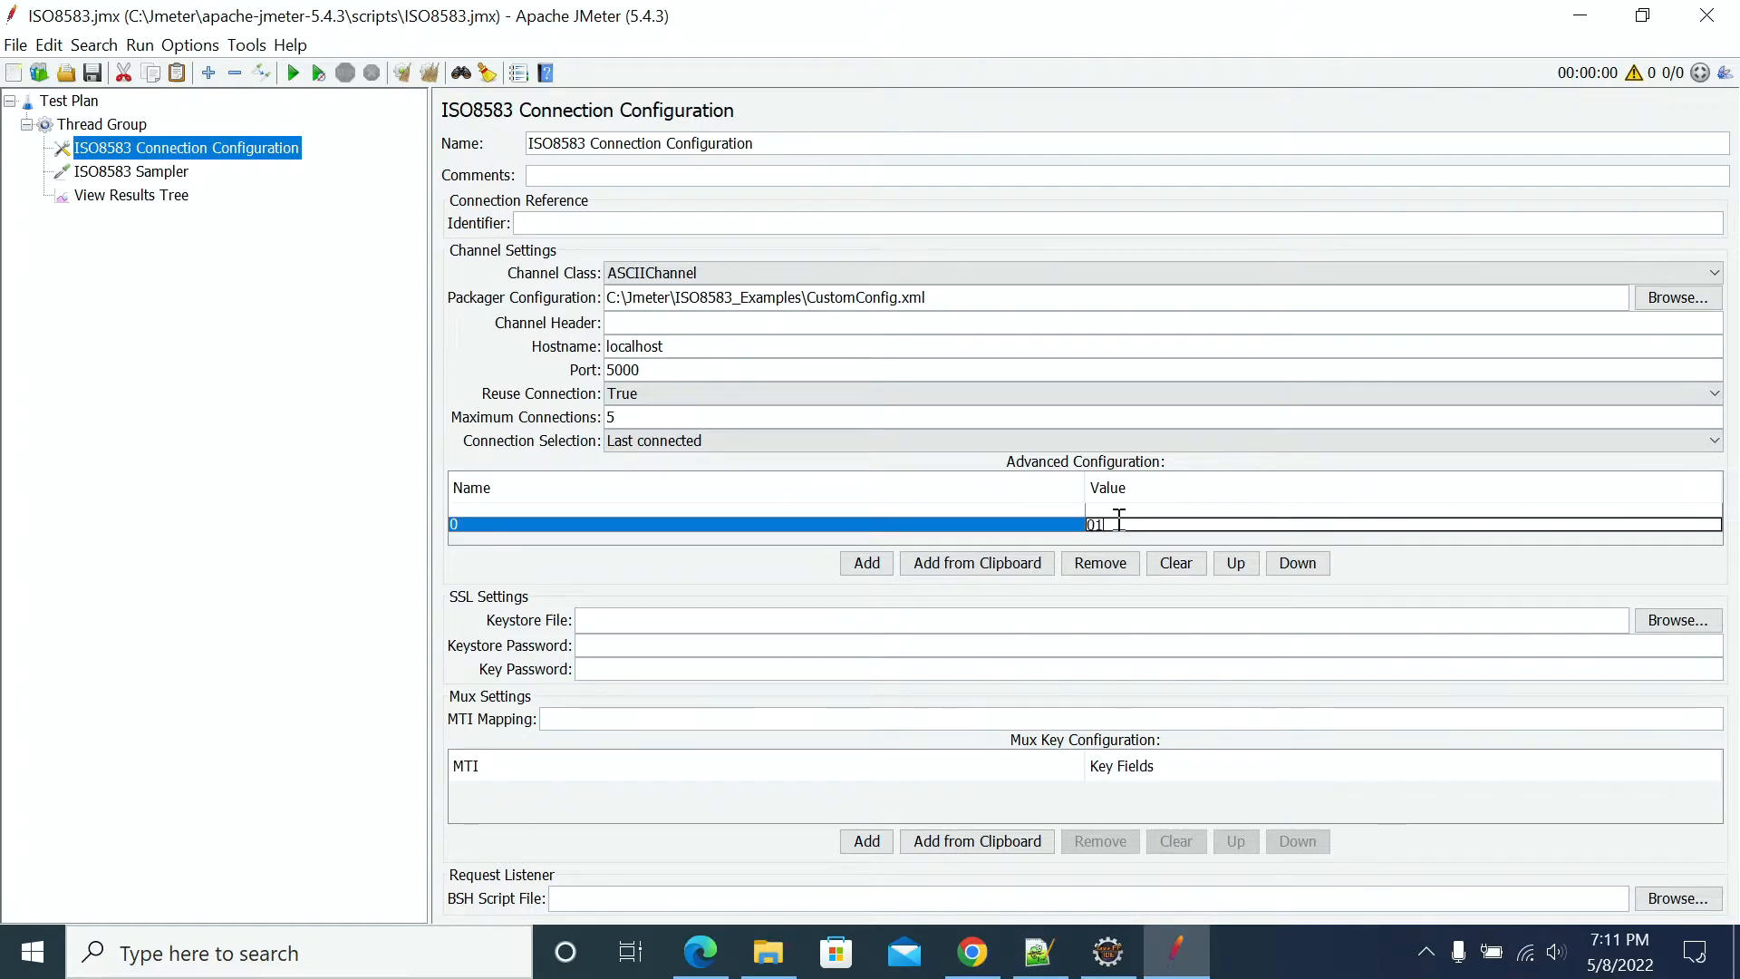
Remove the row named 0 from the connection's Advanced Configuration table
click(1111, 568)
click(749, 529)
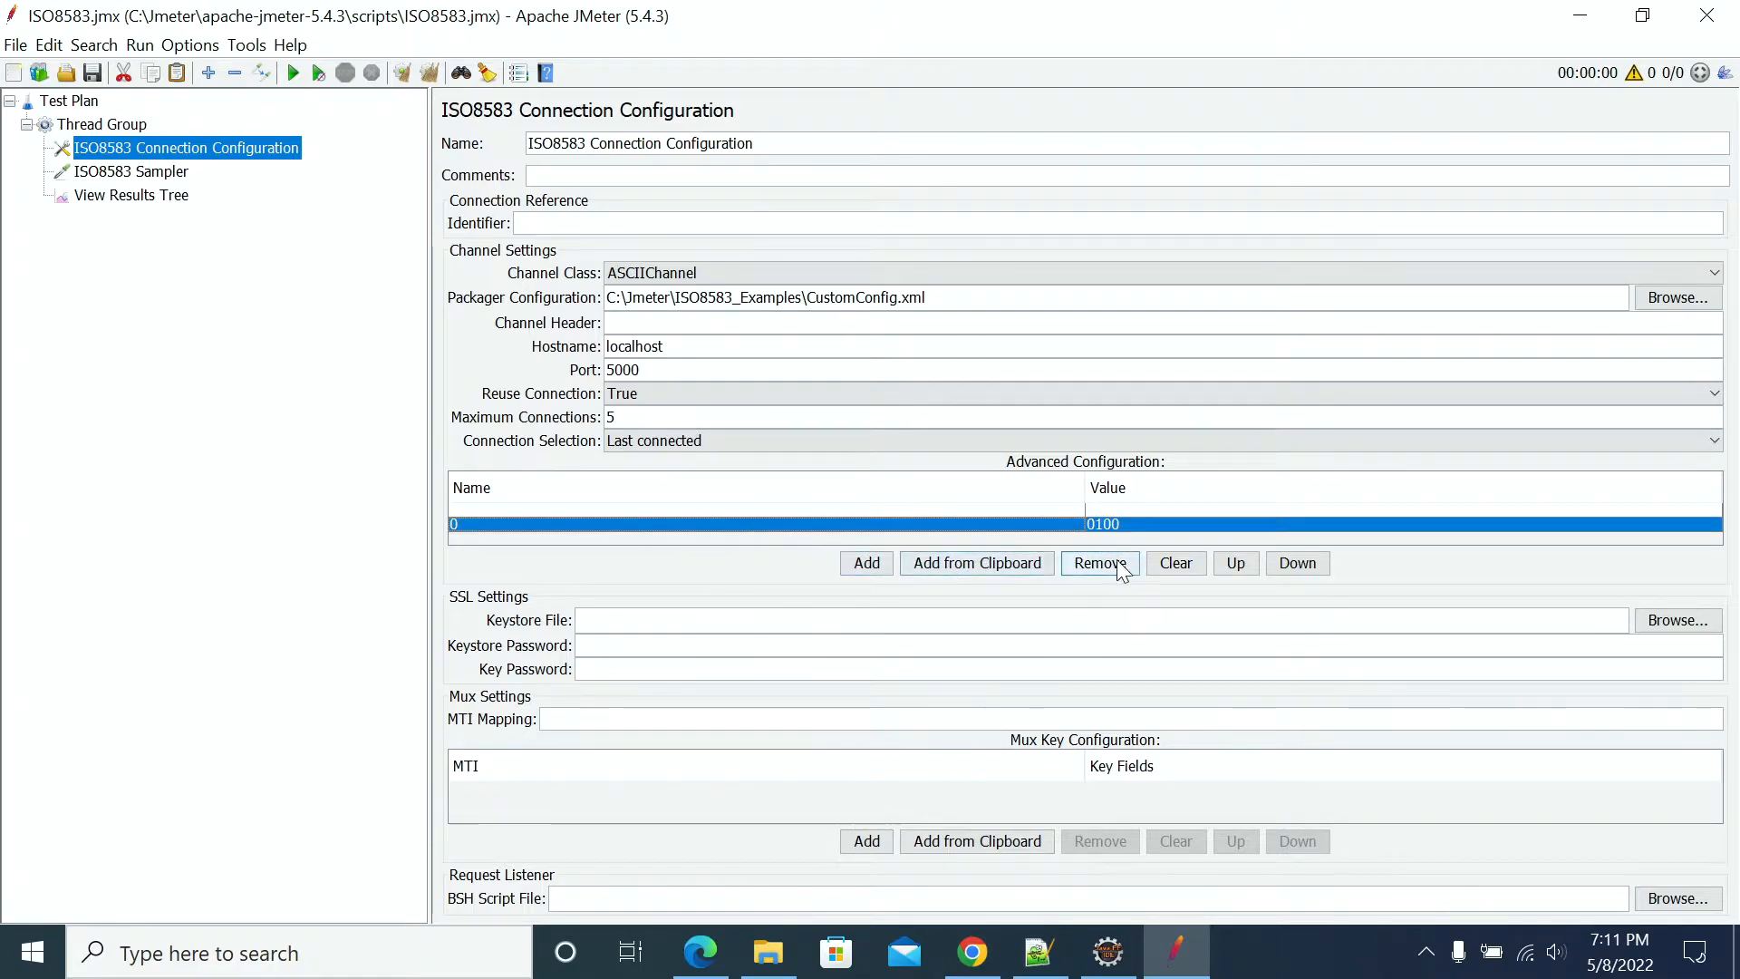
click(1083, 560)
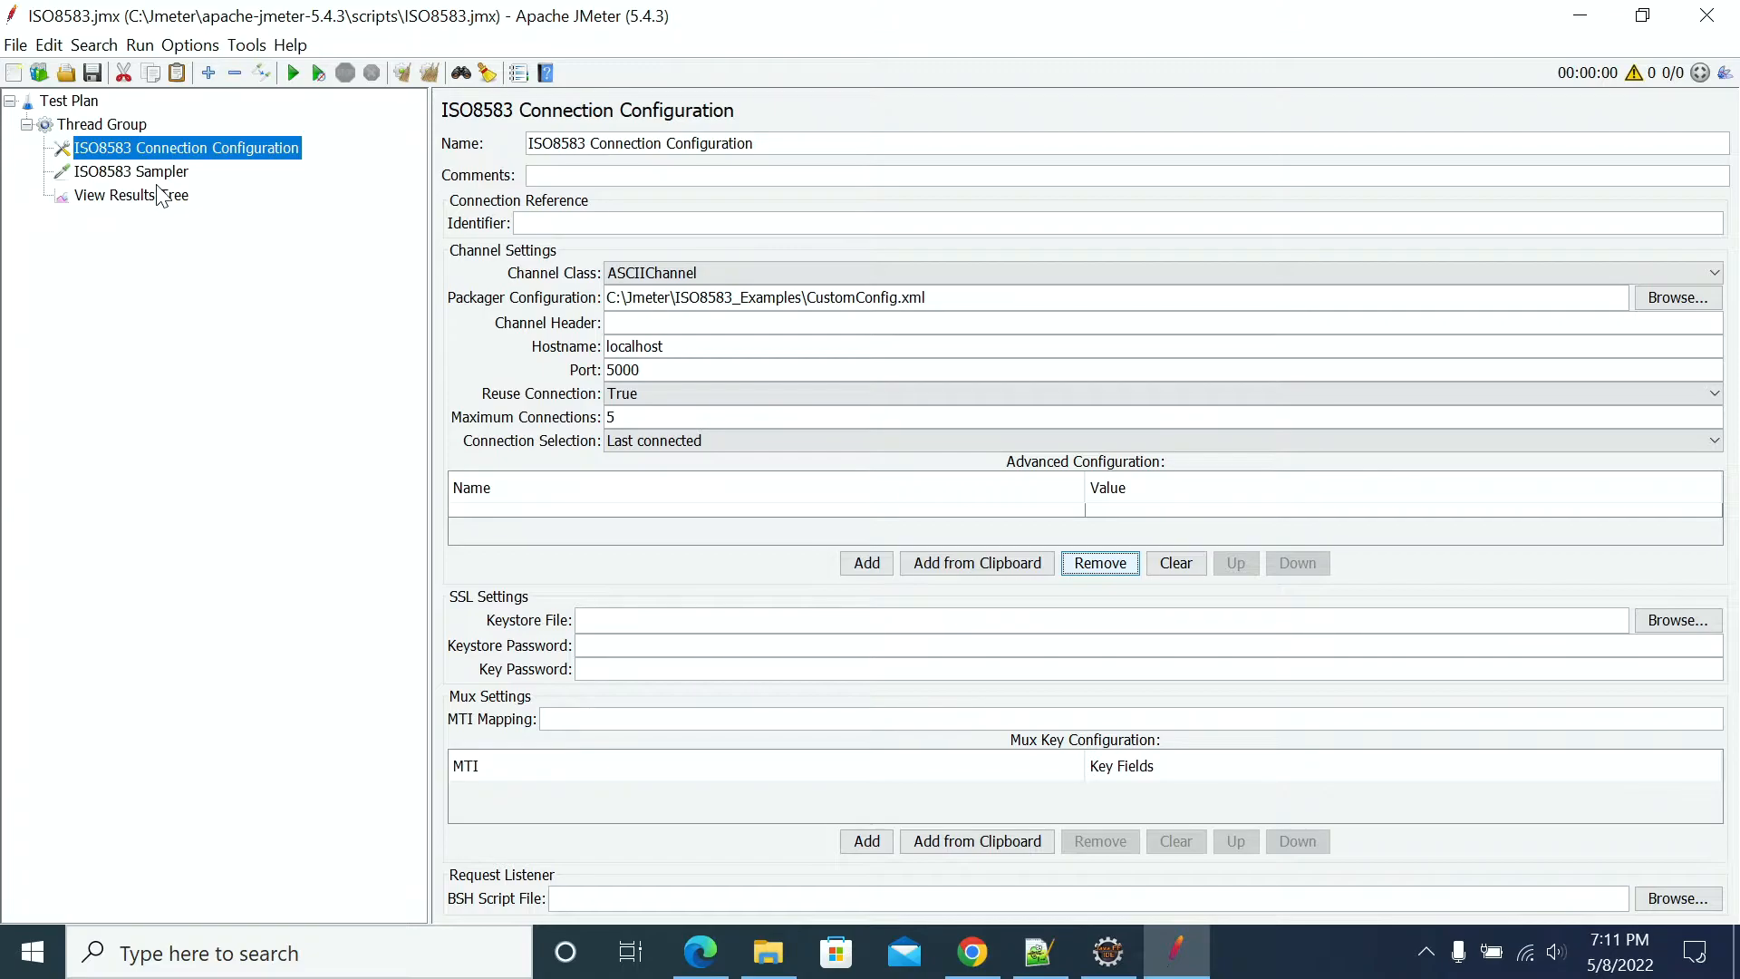
Locate the ISO8583 Sampler among the samplers that can be added to the Thread Group
click(156, 181)
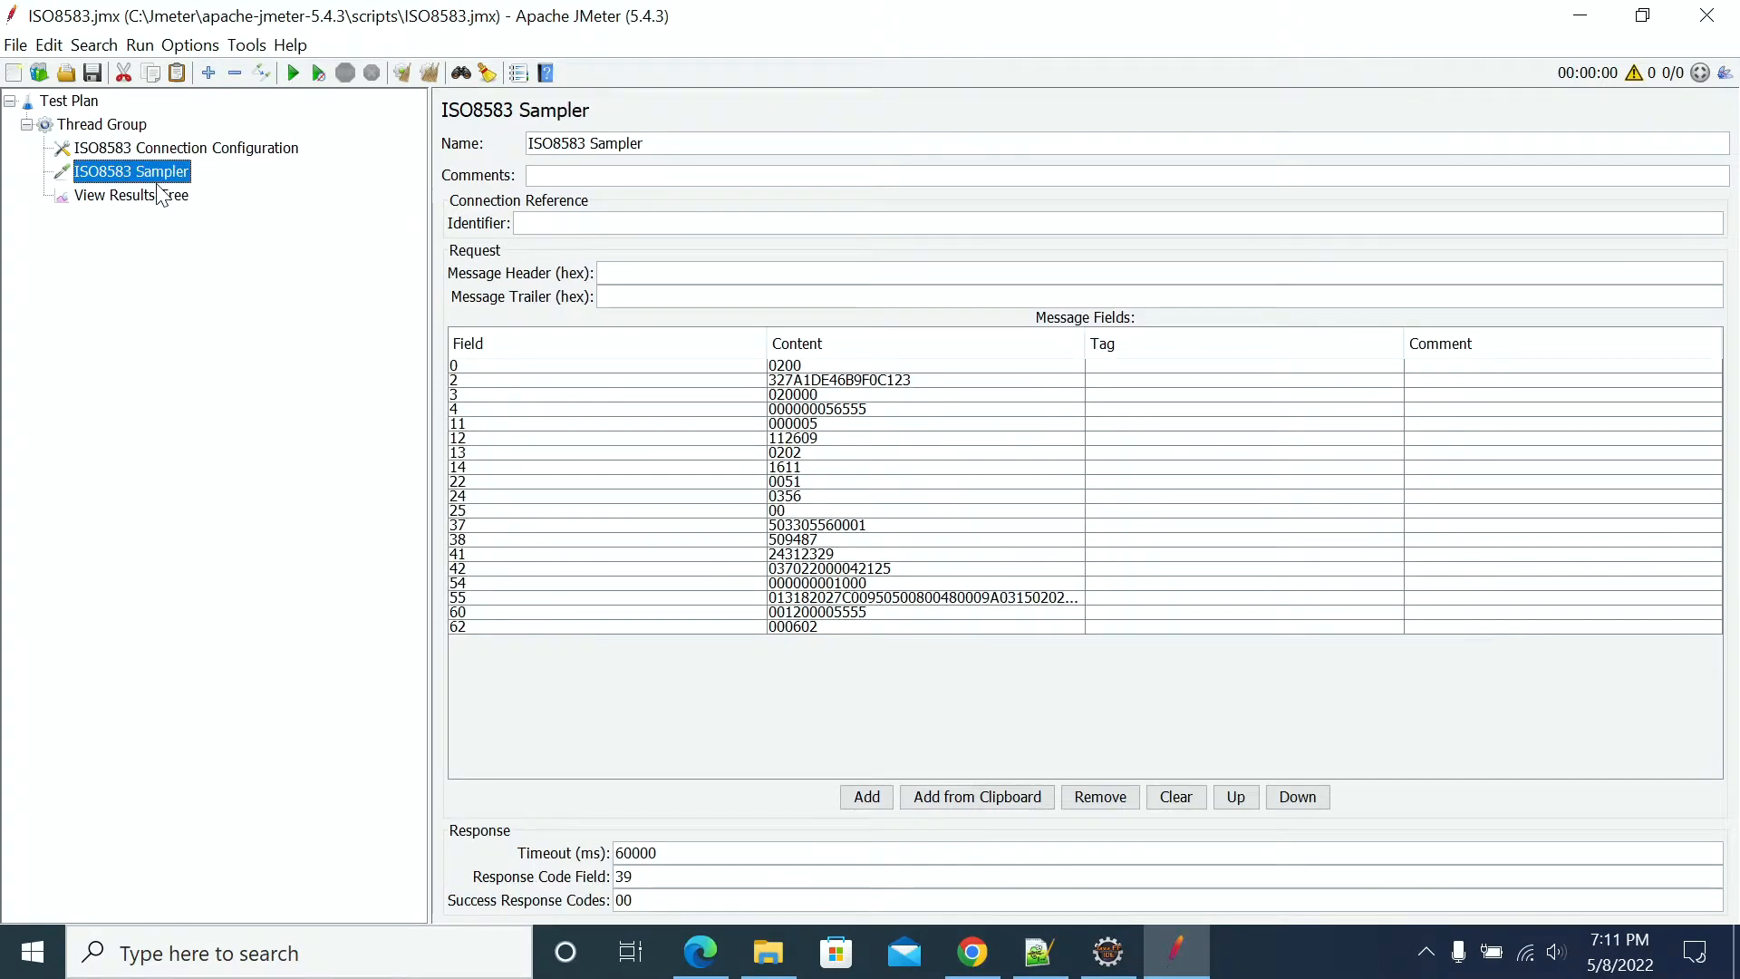
click(109, 125)
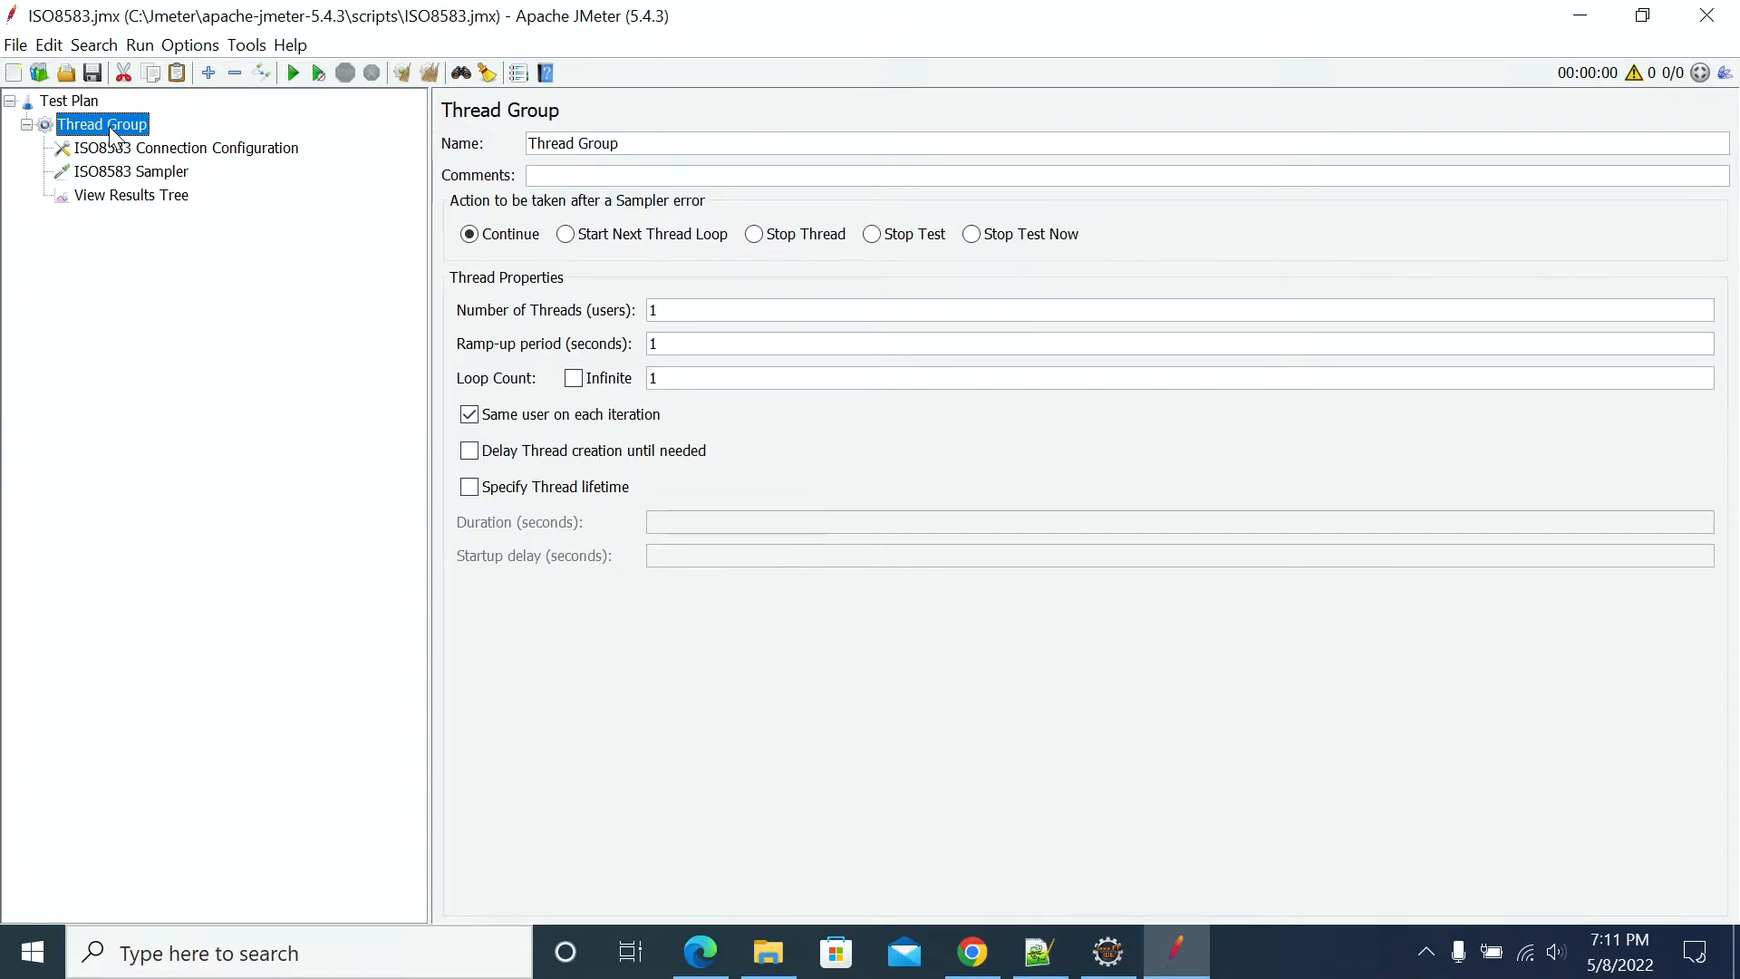
right_click(109, 127)
mouse_move(407, 137)
mouse_move(544, 143)
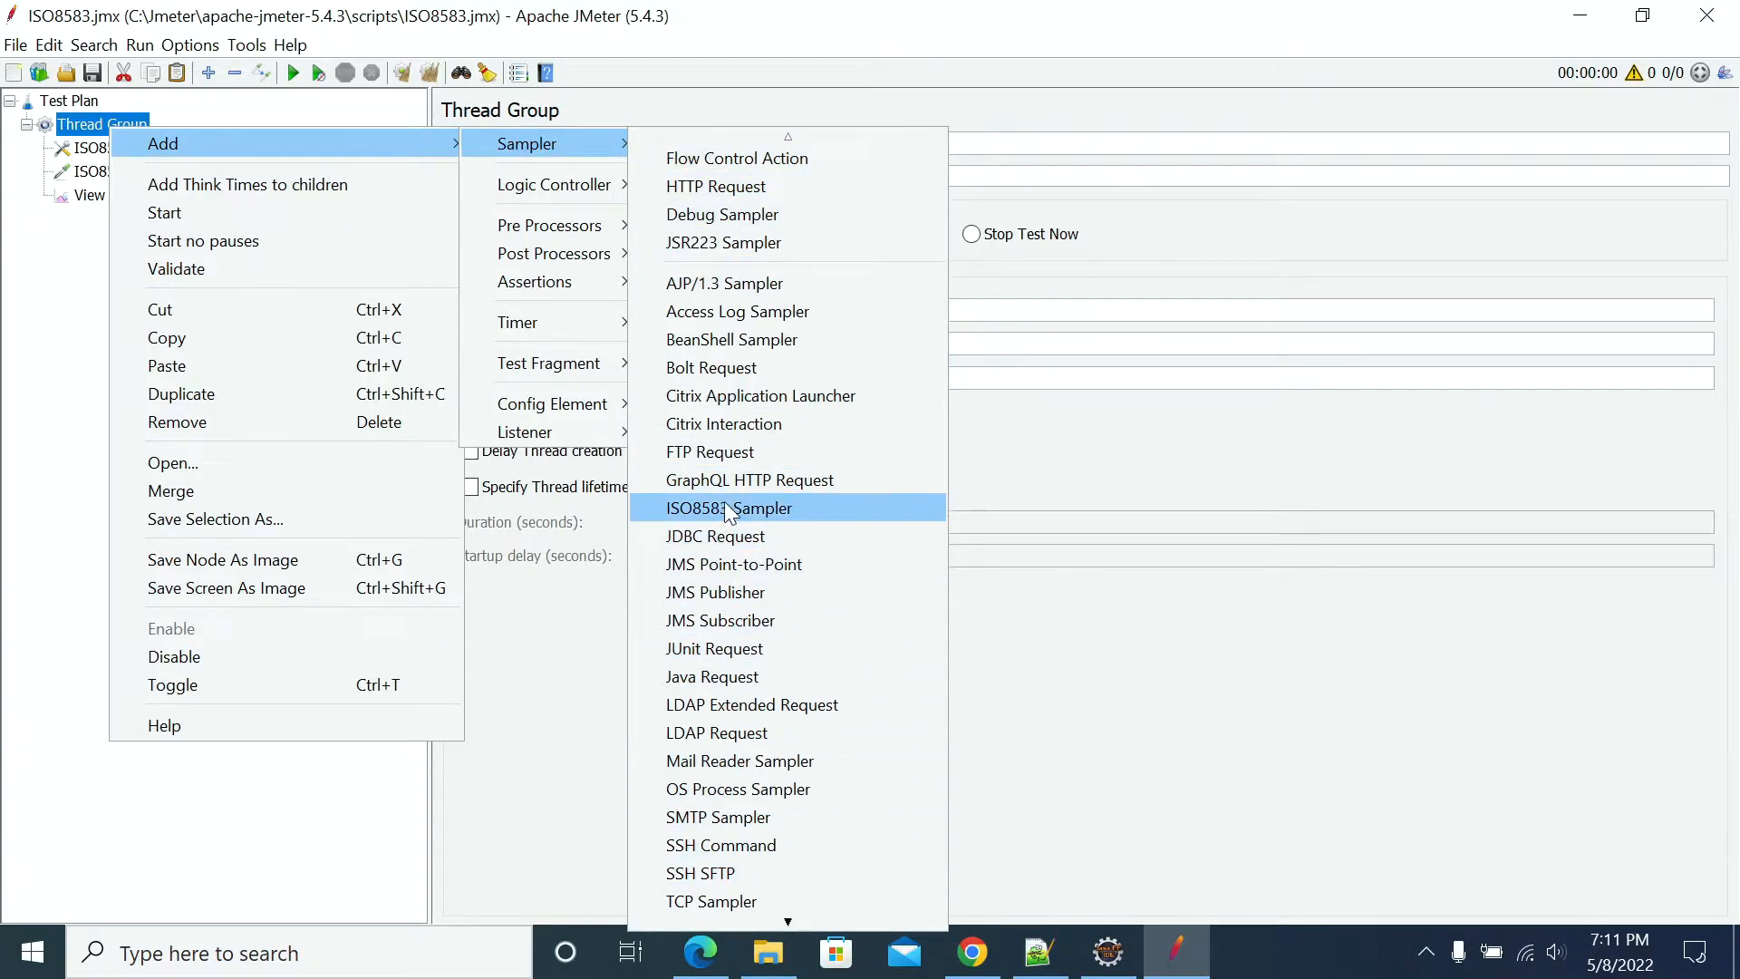
click(65, 258)
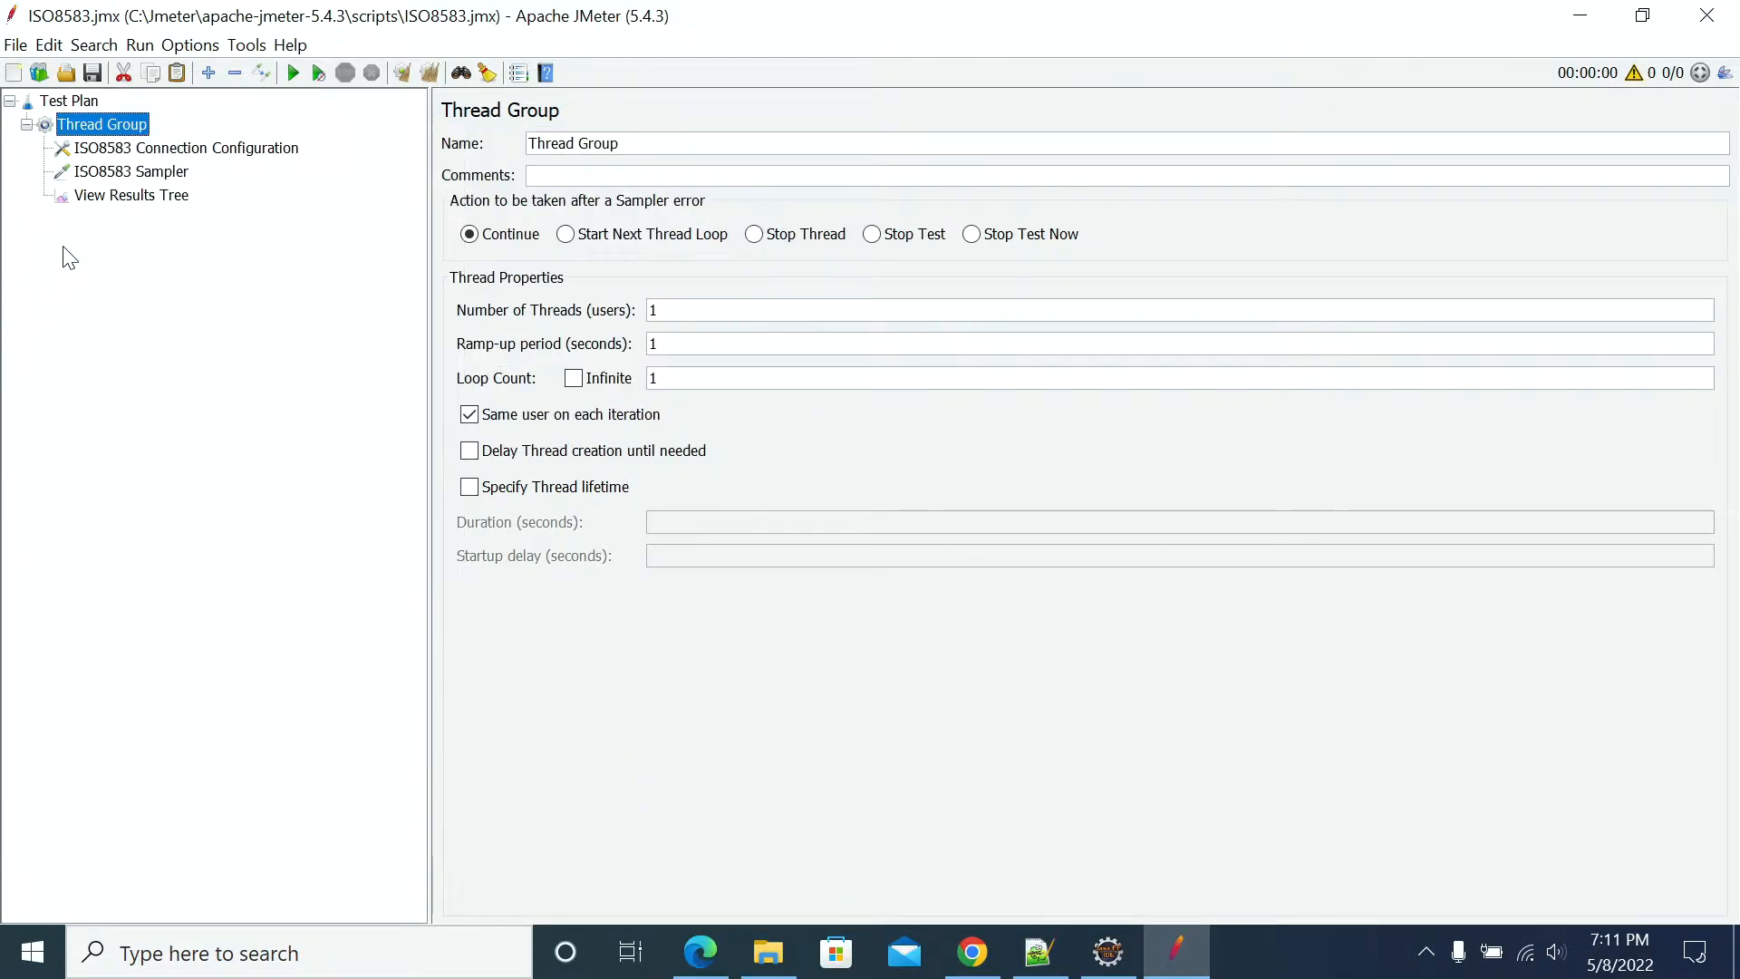
Examine the existing ISO8583 Sampler's message fields and their contents, including fields 37 and 38
click(127, 172)
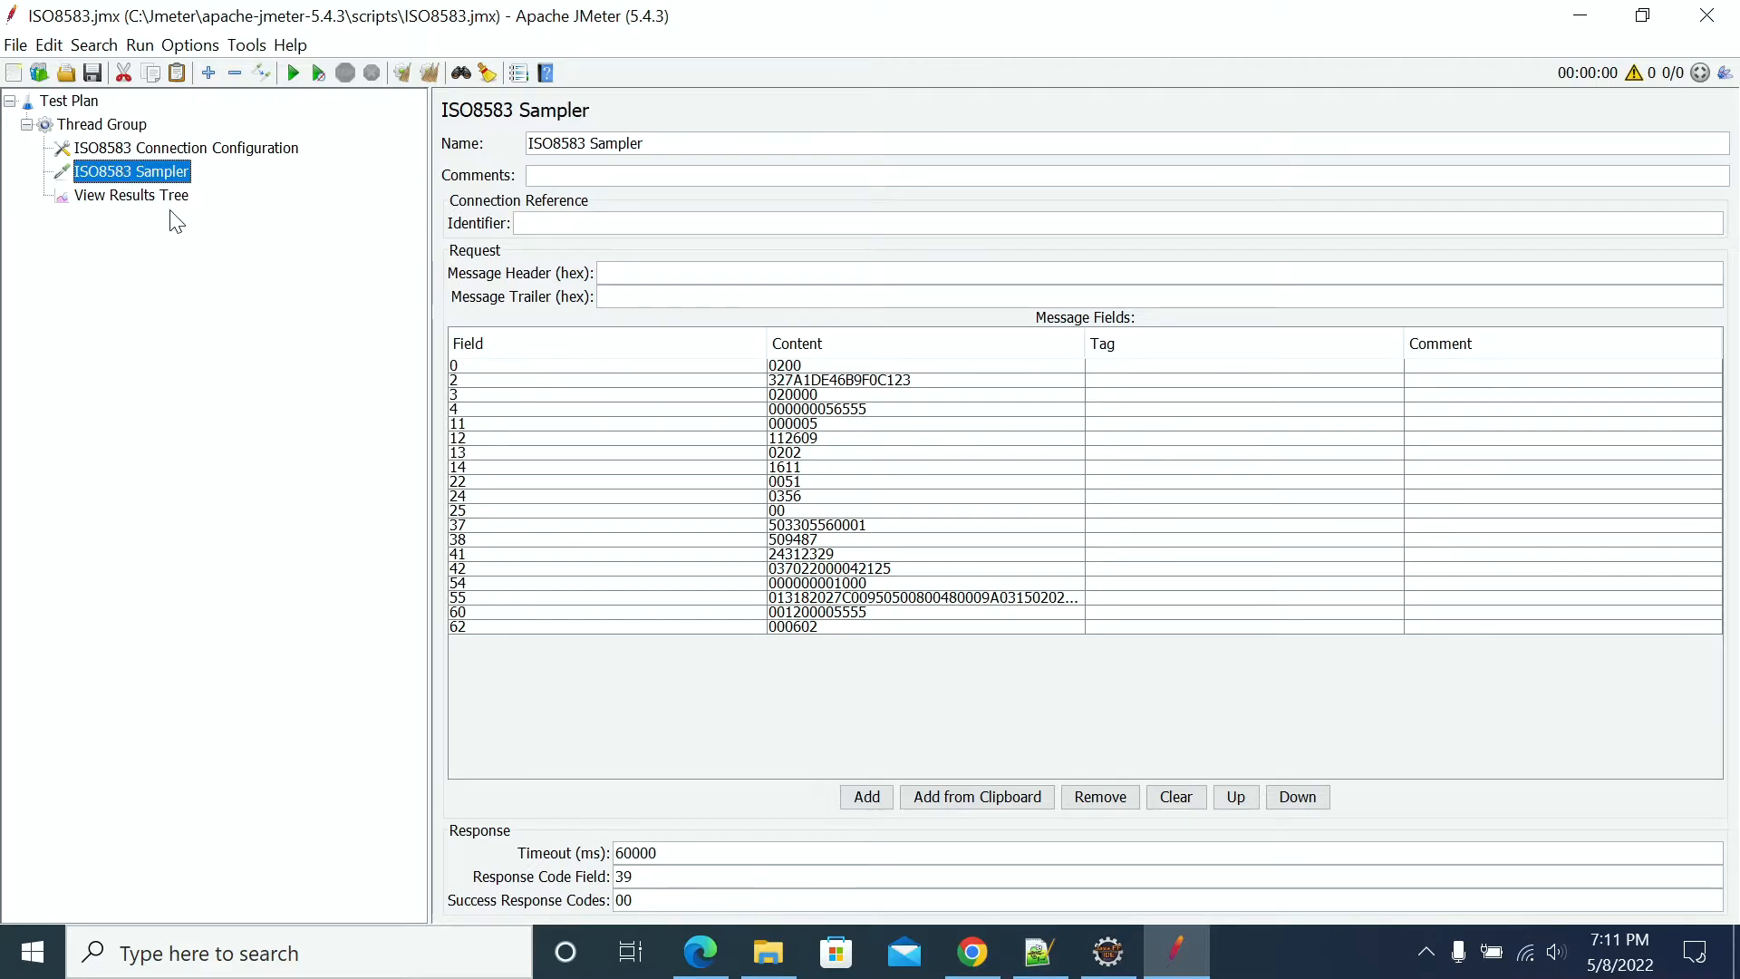
click(813, 367)
drag(814, 372, 832, 626)
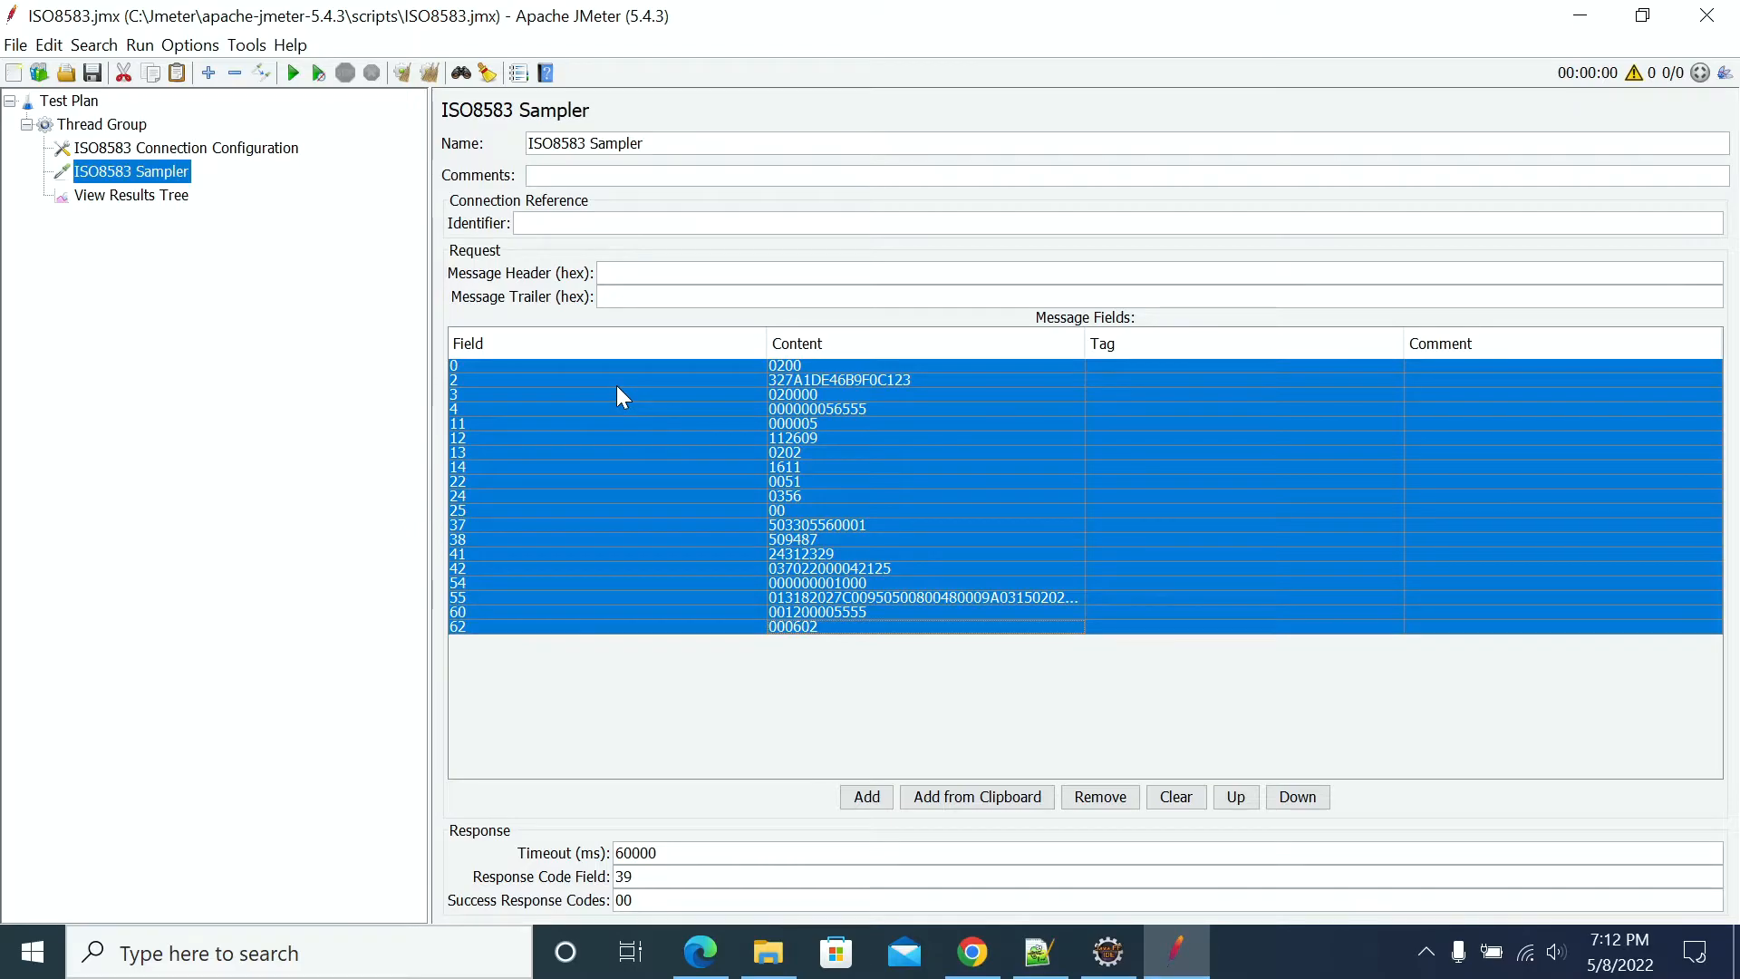
click(460, 542)
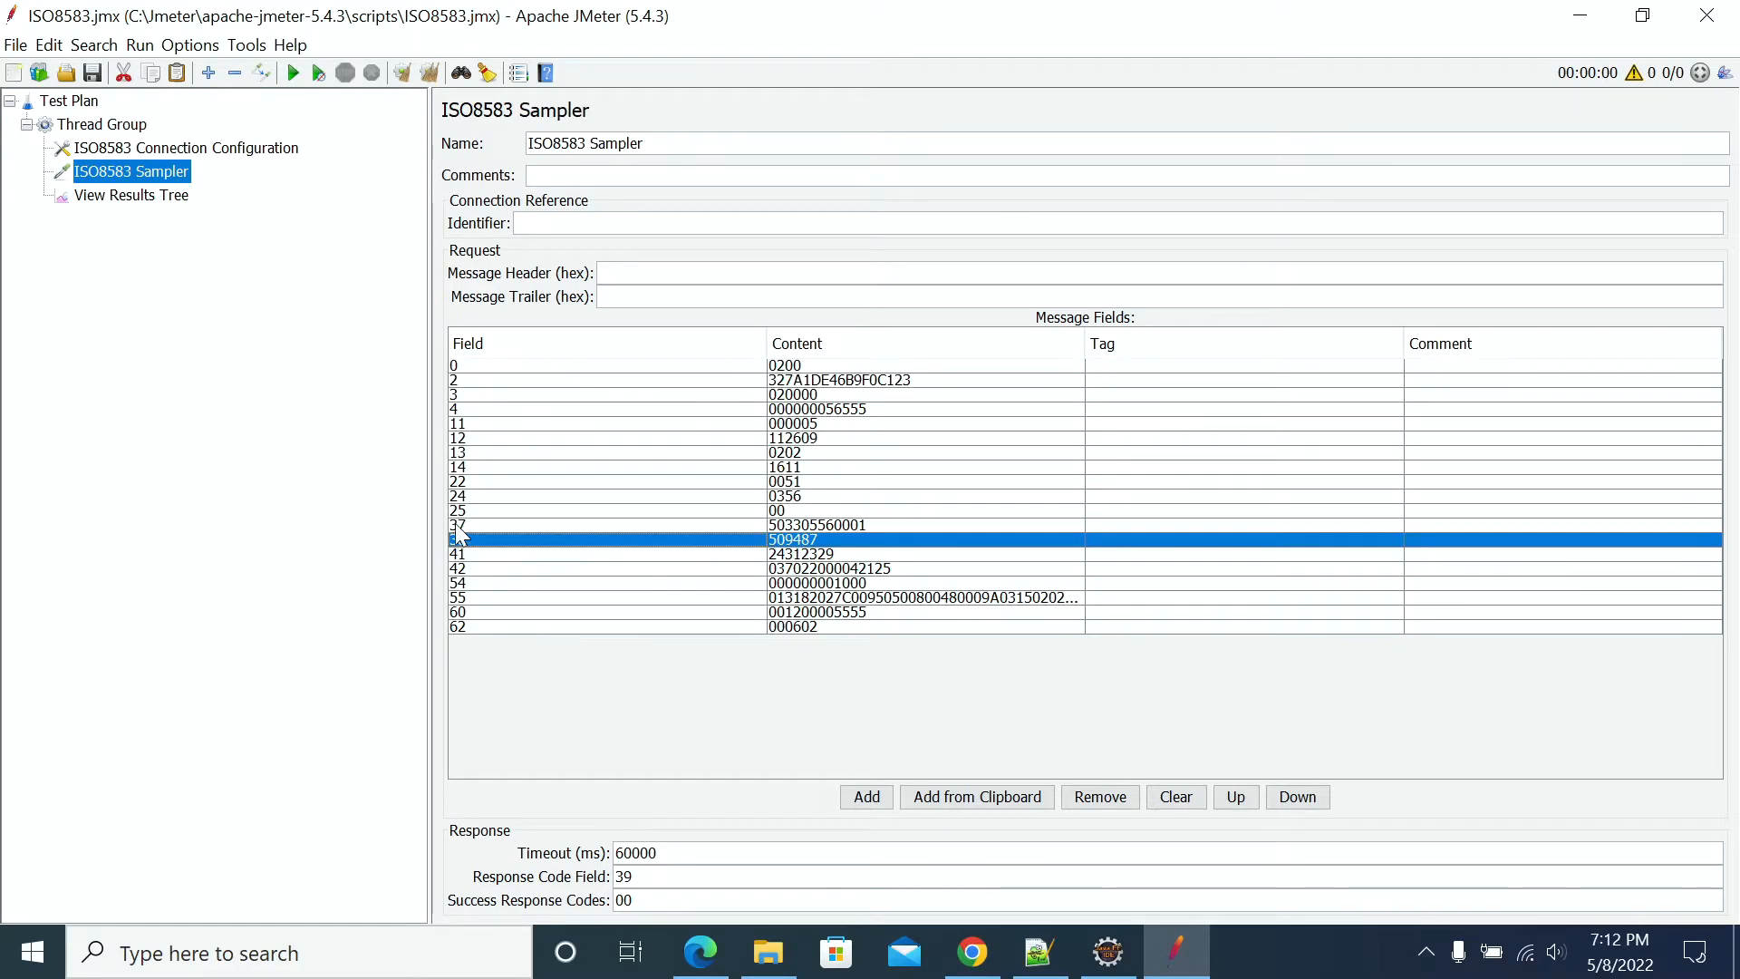
click(459, 526)
click(462, 541)
Widen the result list pane of the View Results Tree listener, and return to the ISO8583 Sampler
click(127, 200)
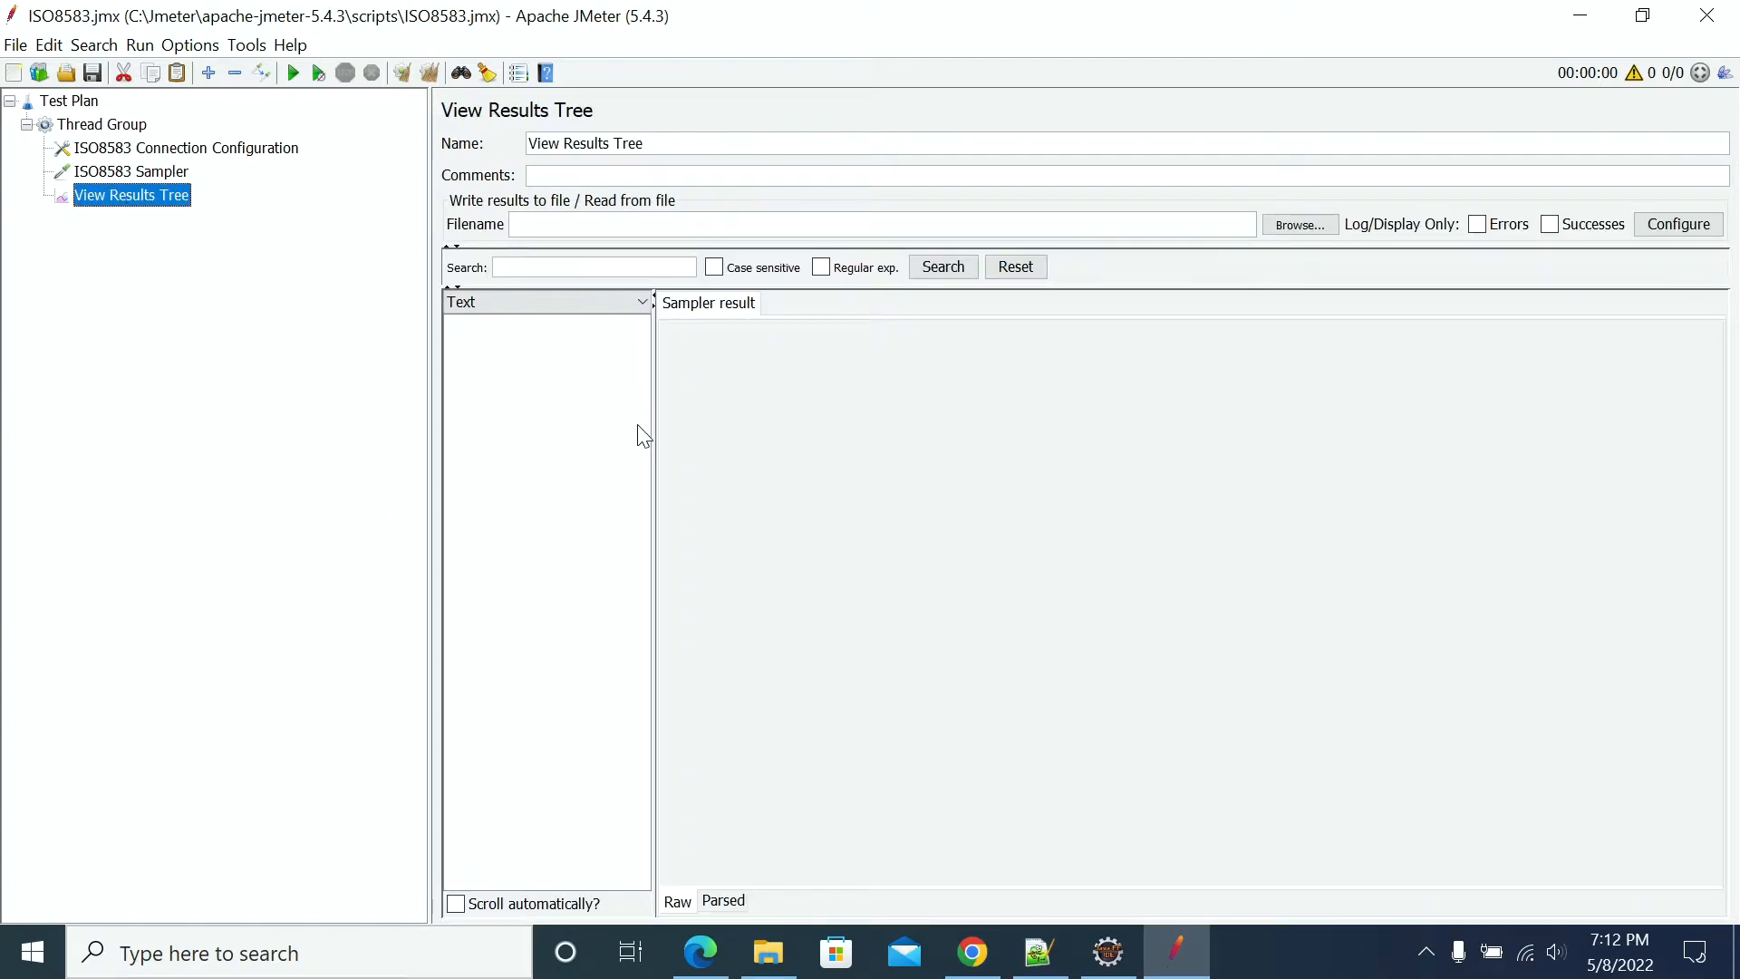
drag(650, 420, 779, 419)
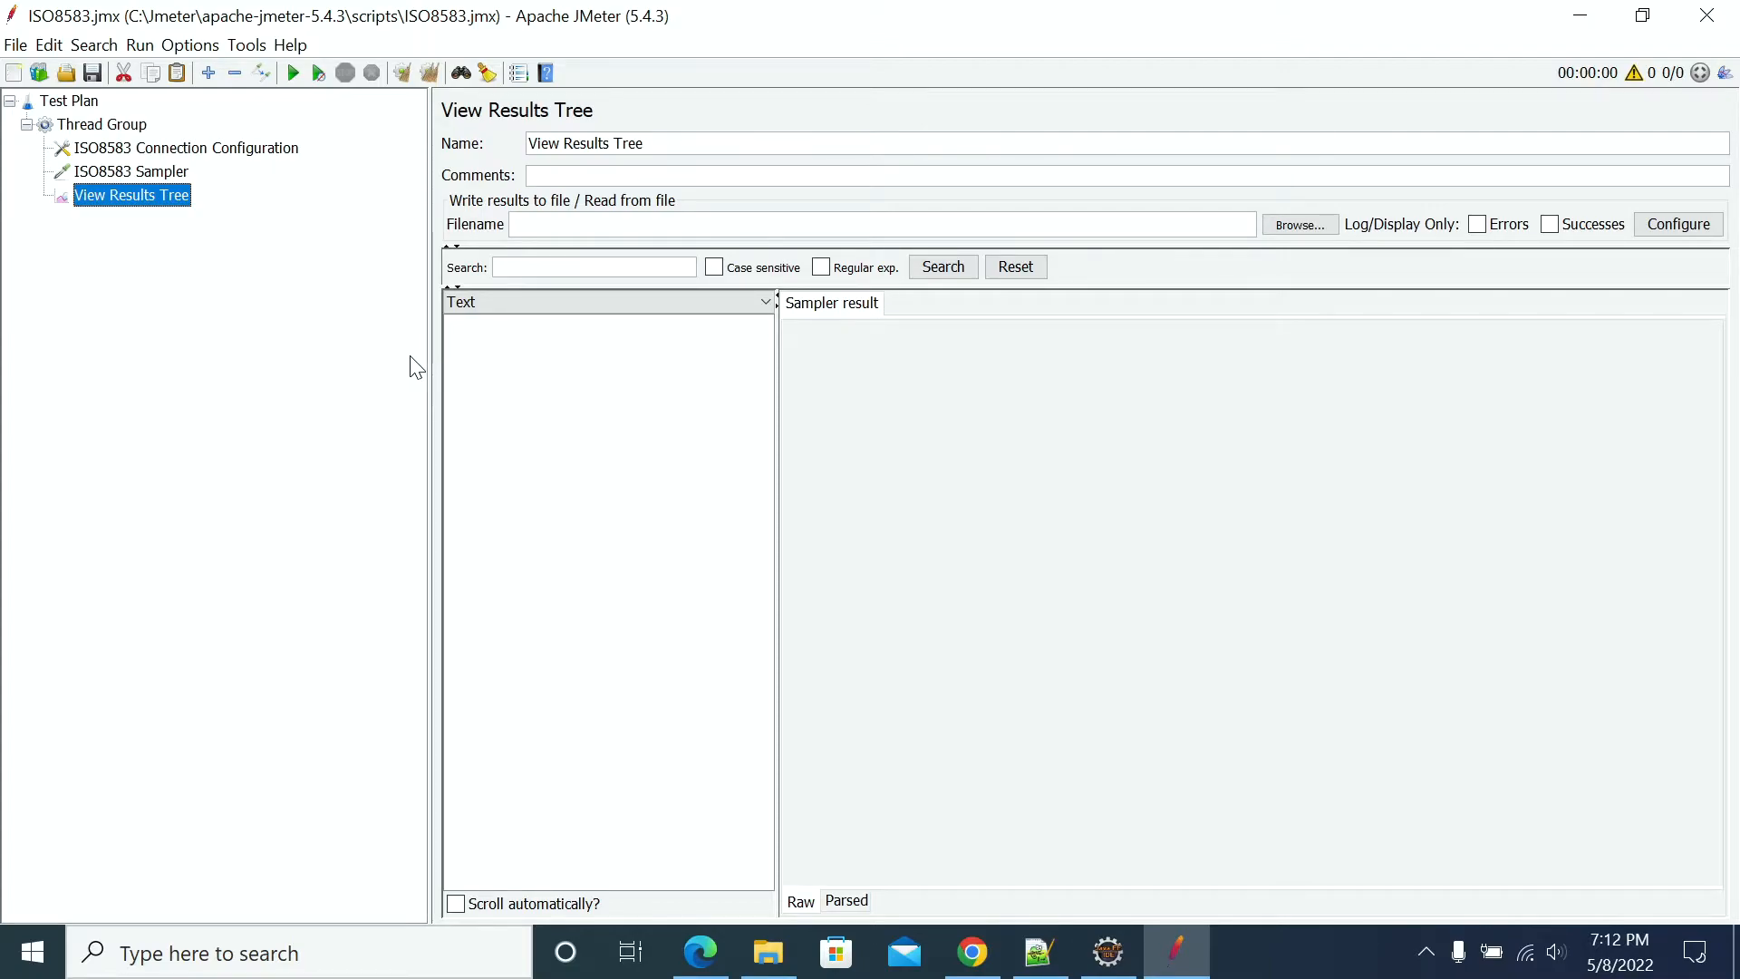
click(127, 149)
click(127, 174)
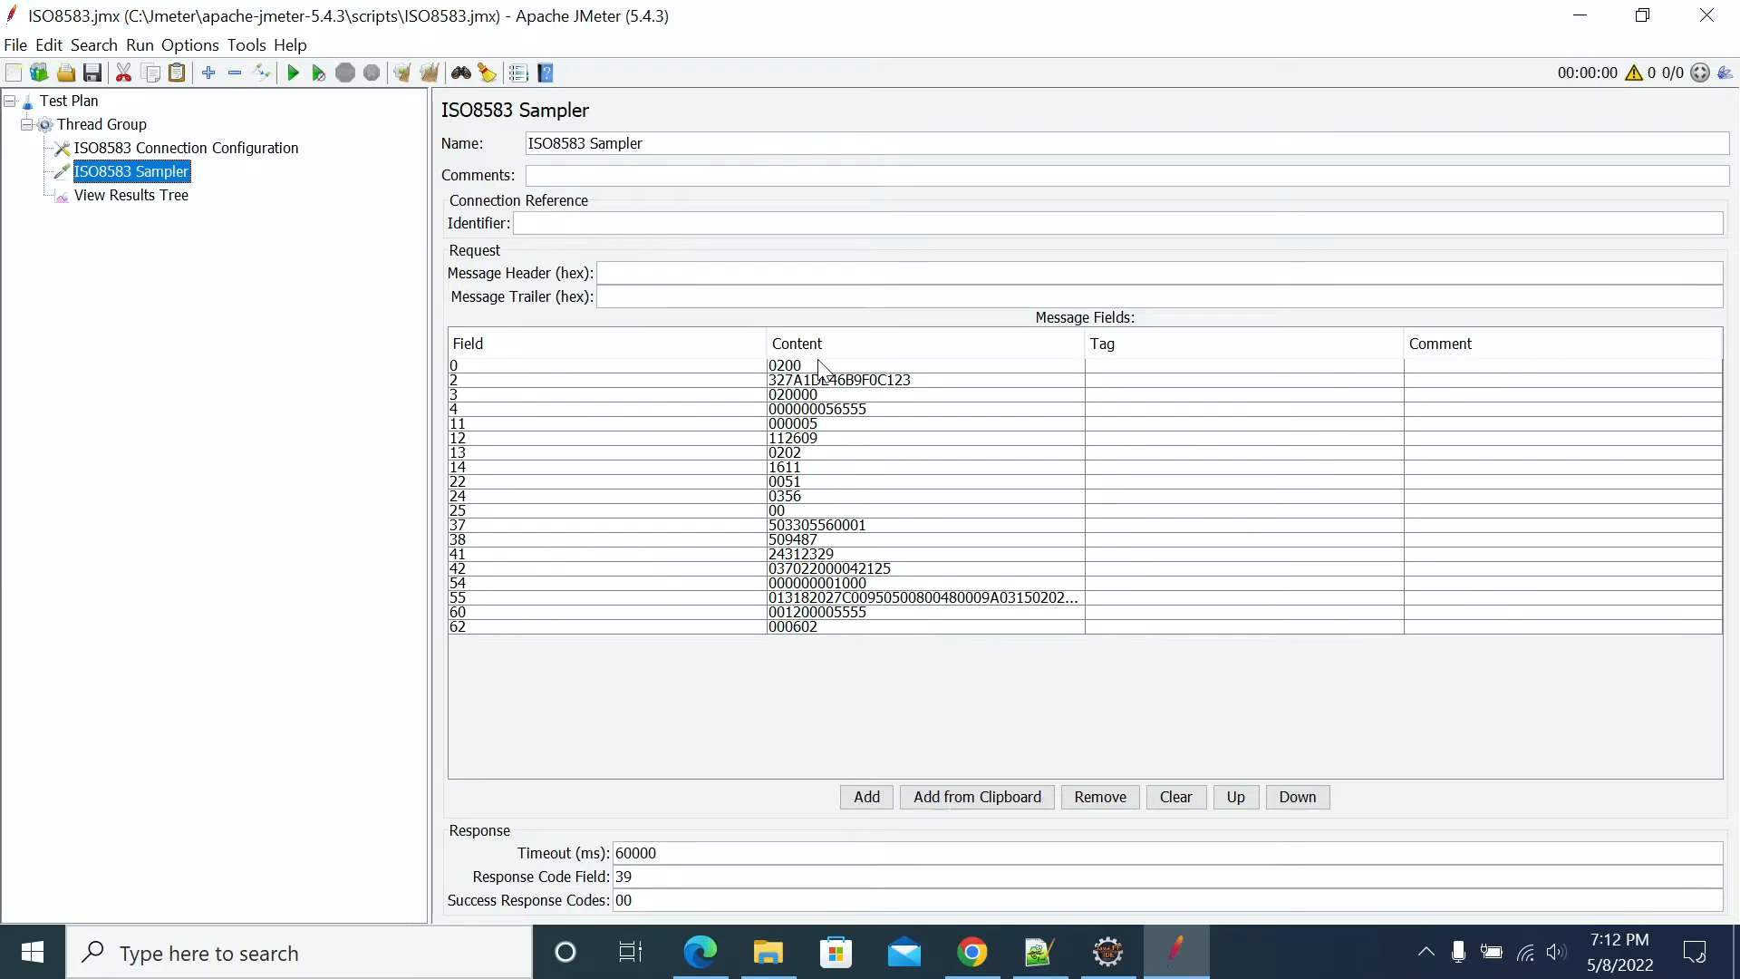
Compare the hostname and port in Eclipse's MockISO8583Server class with those in JMeter's ISO8583 Connection Configuration
click(1108, 947)
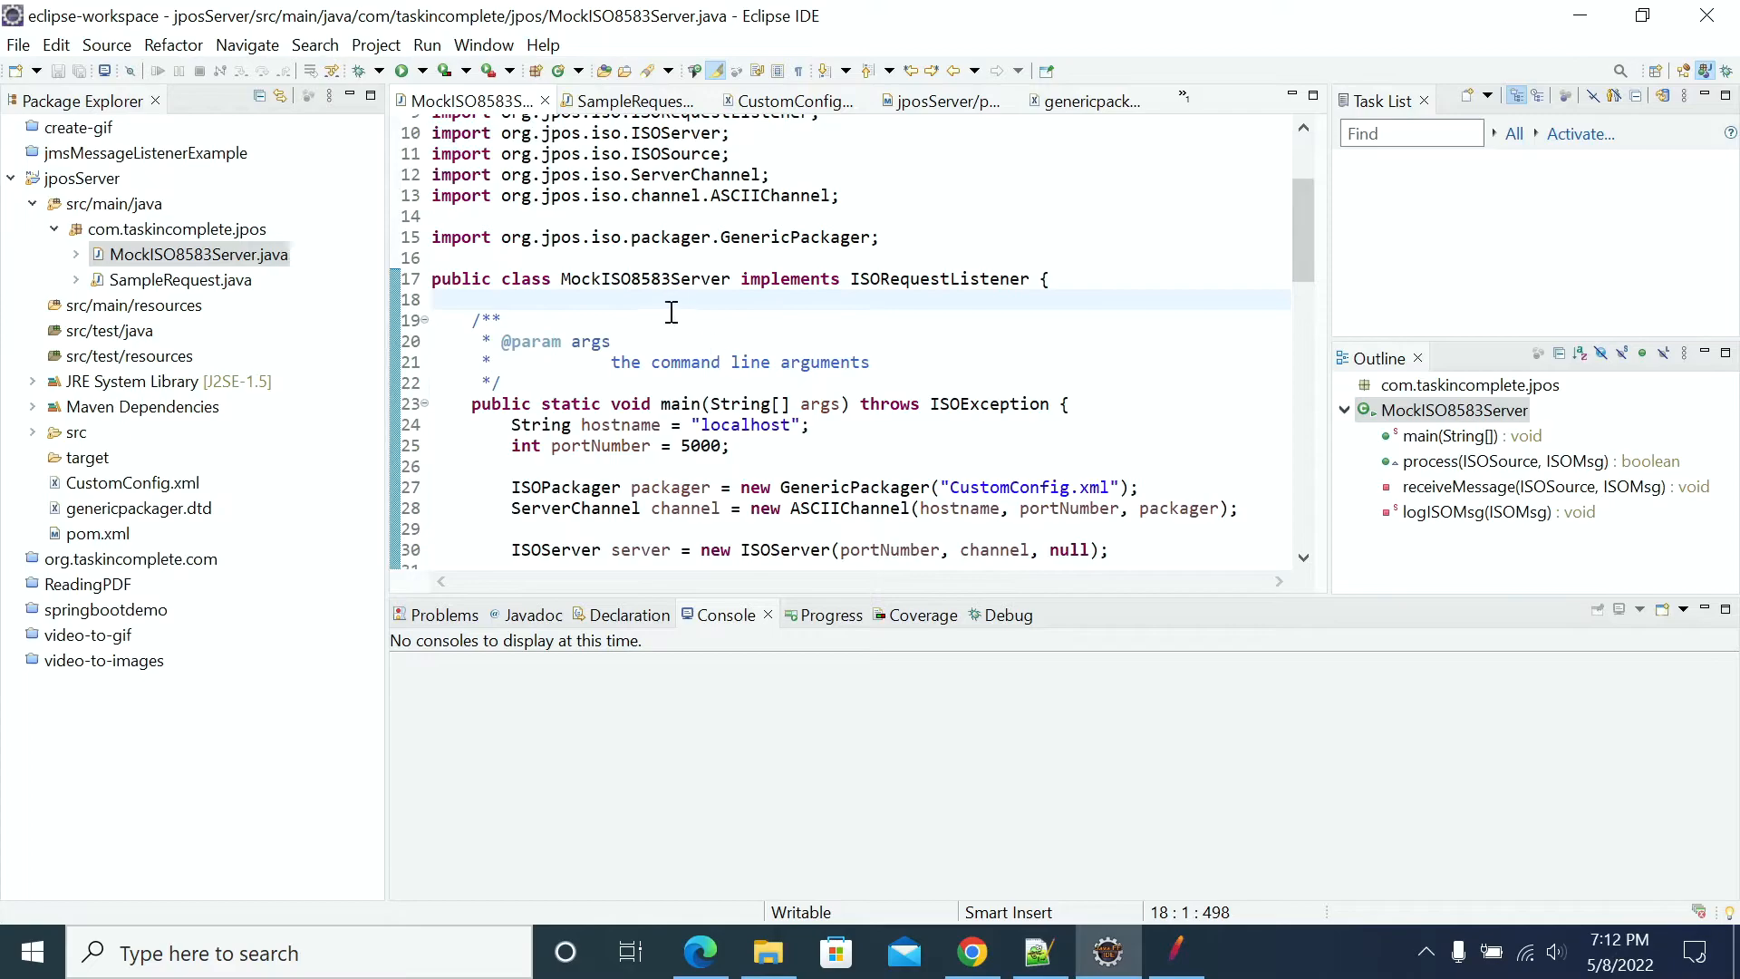
double_click(674, 281)
scroll(665, 375, down, 2)
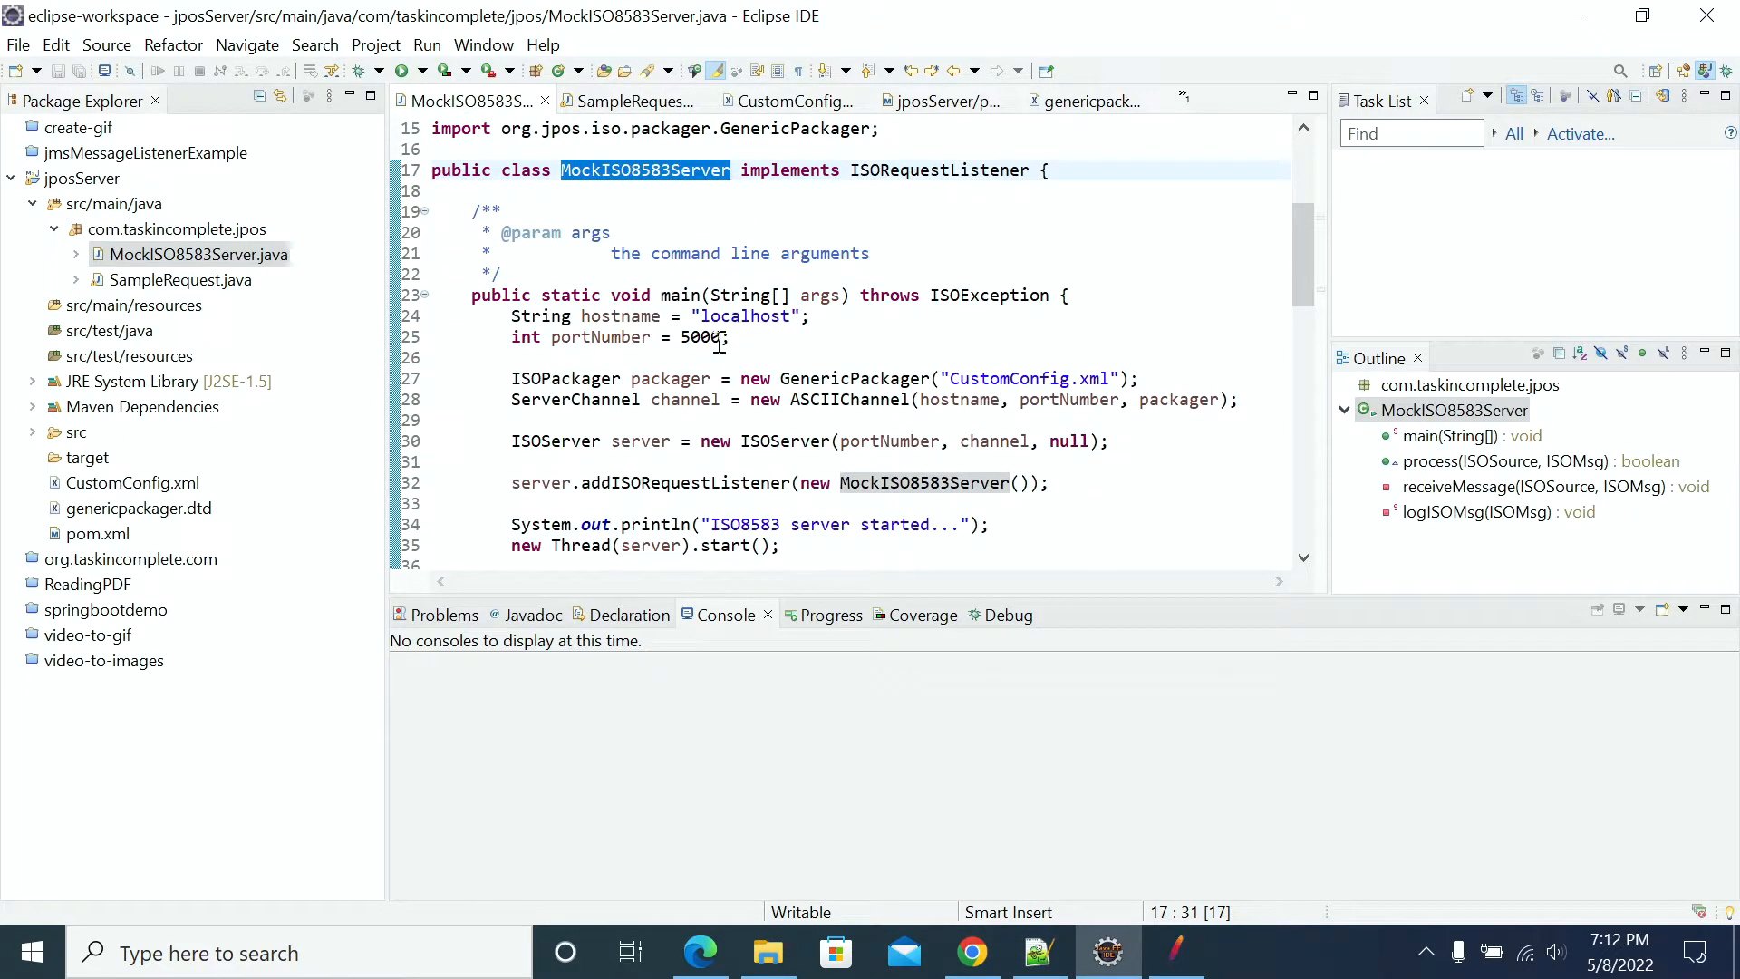
click(1178, 947)
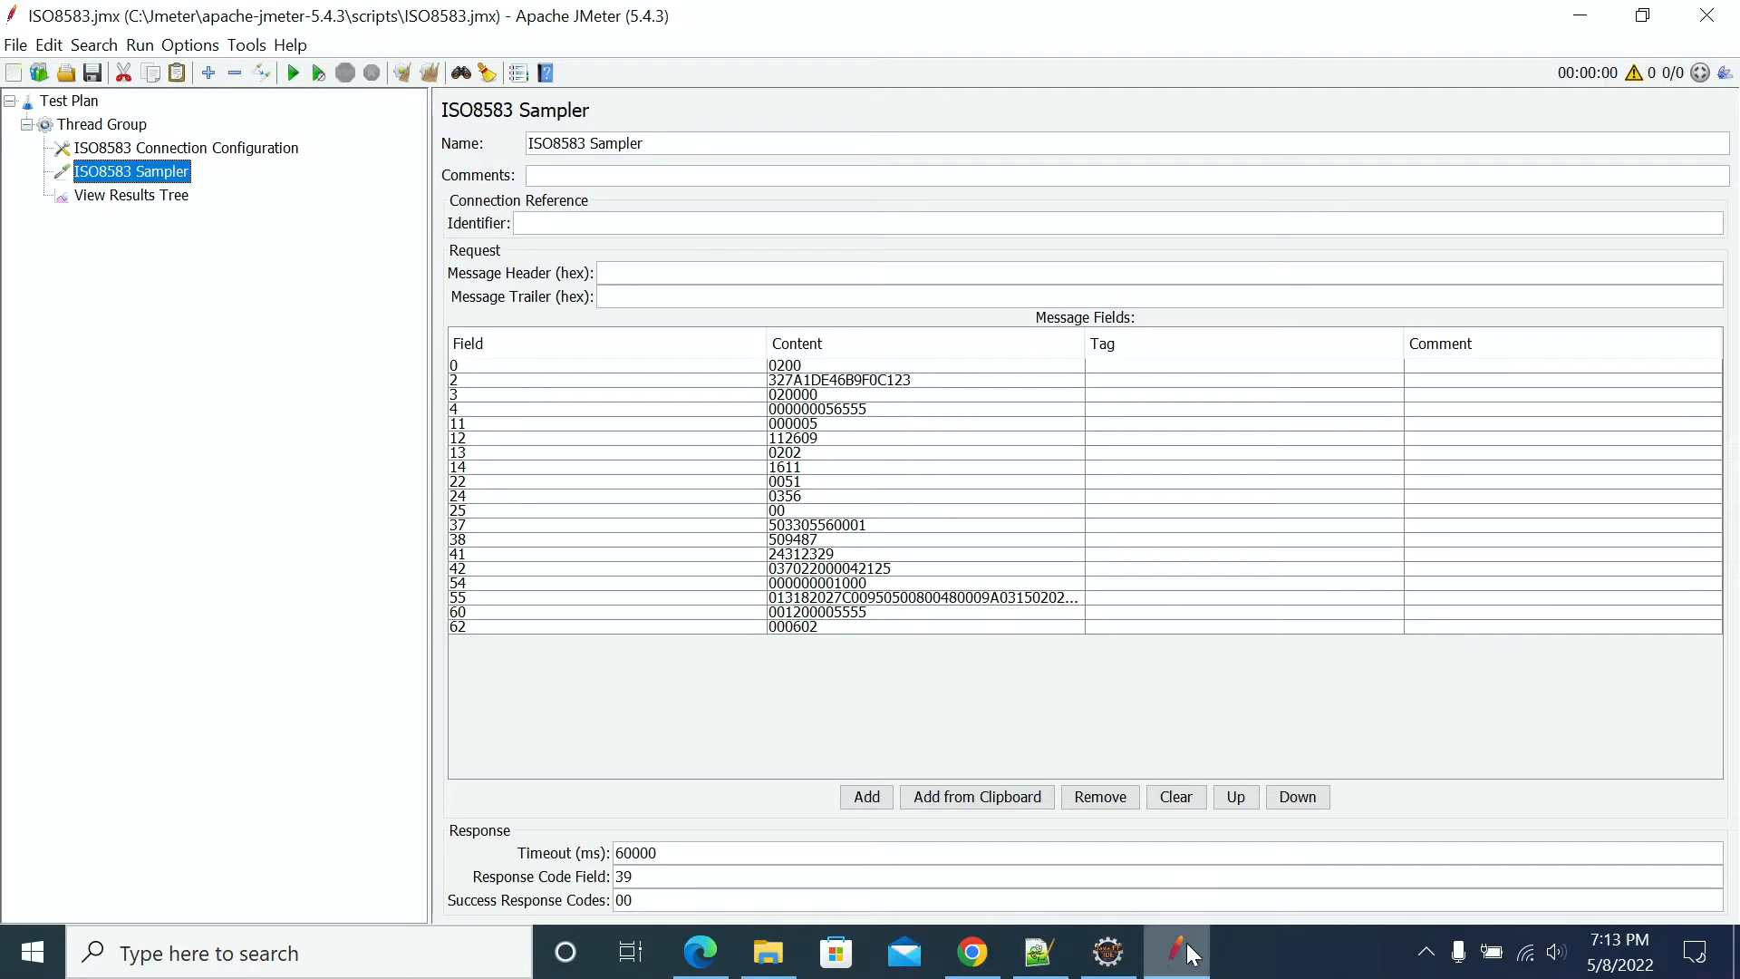
click(149, 154)
click(609, 369)
drag(666, 347, 600, 370)
Switch to Eclipse and check the channel class and packager file used in the MockISO8583Server main method
click(1108, 952)
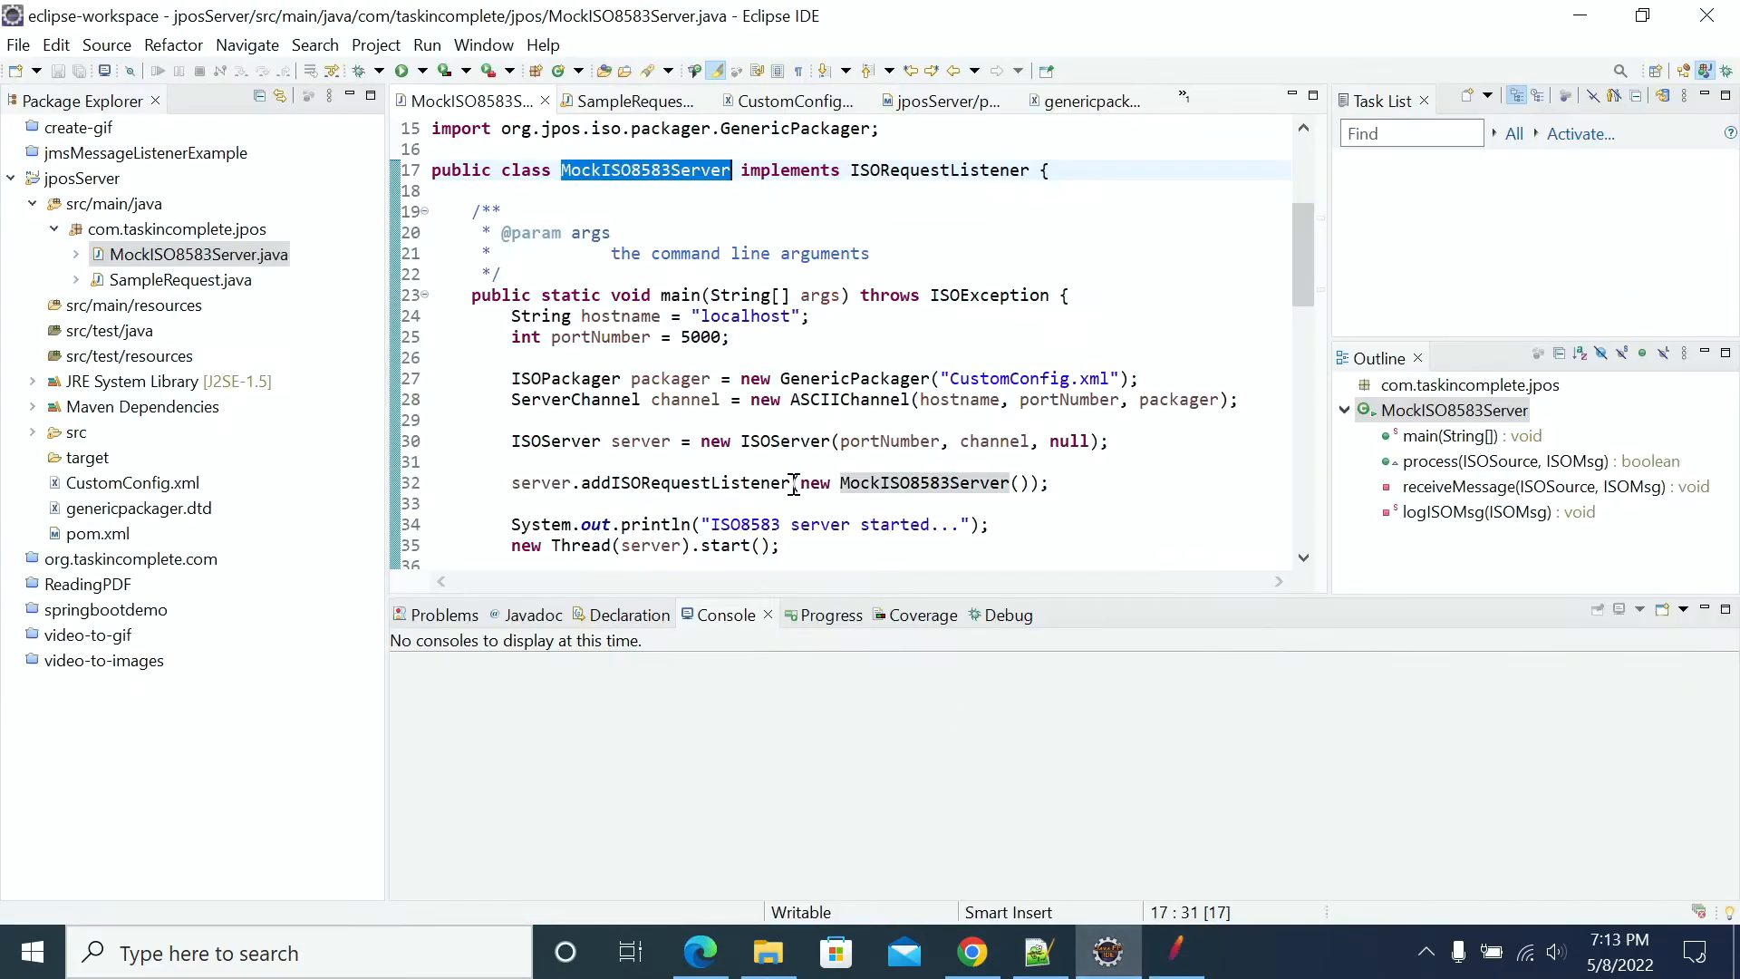
scroll(778, 447, down, 1)
click(840, 346)
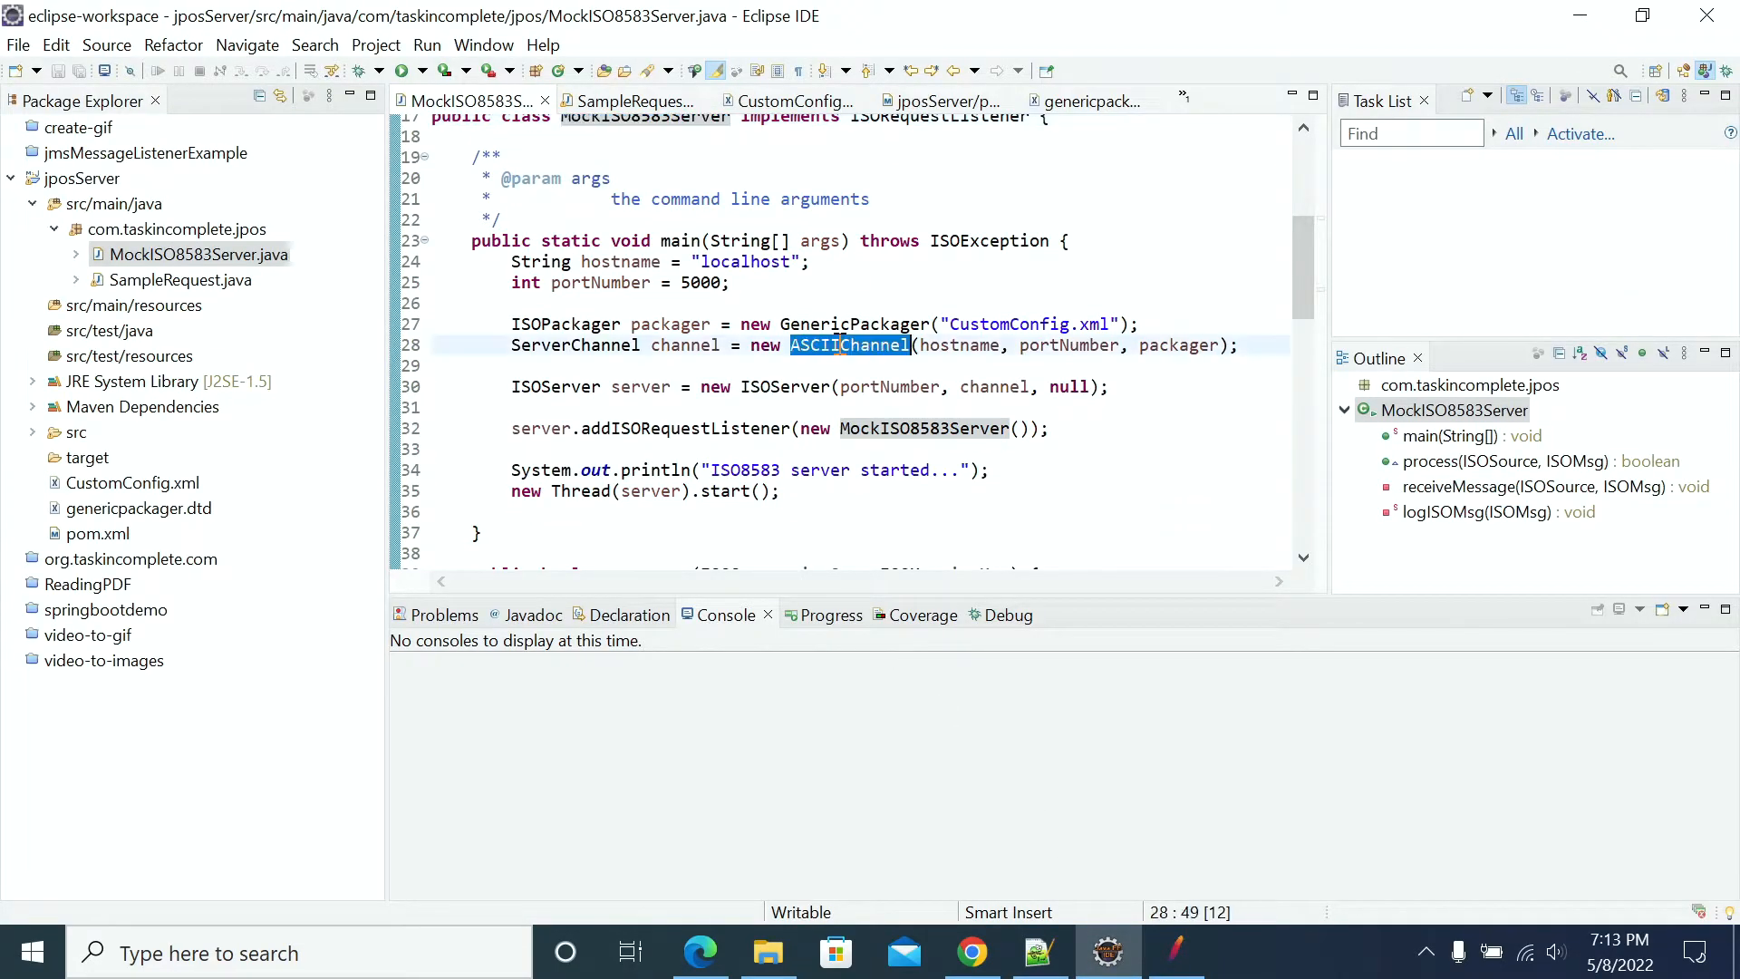
click(962, 324)
drag(962, 324, 1110, 324)
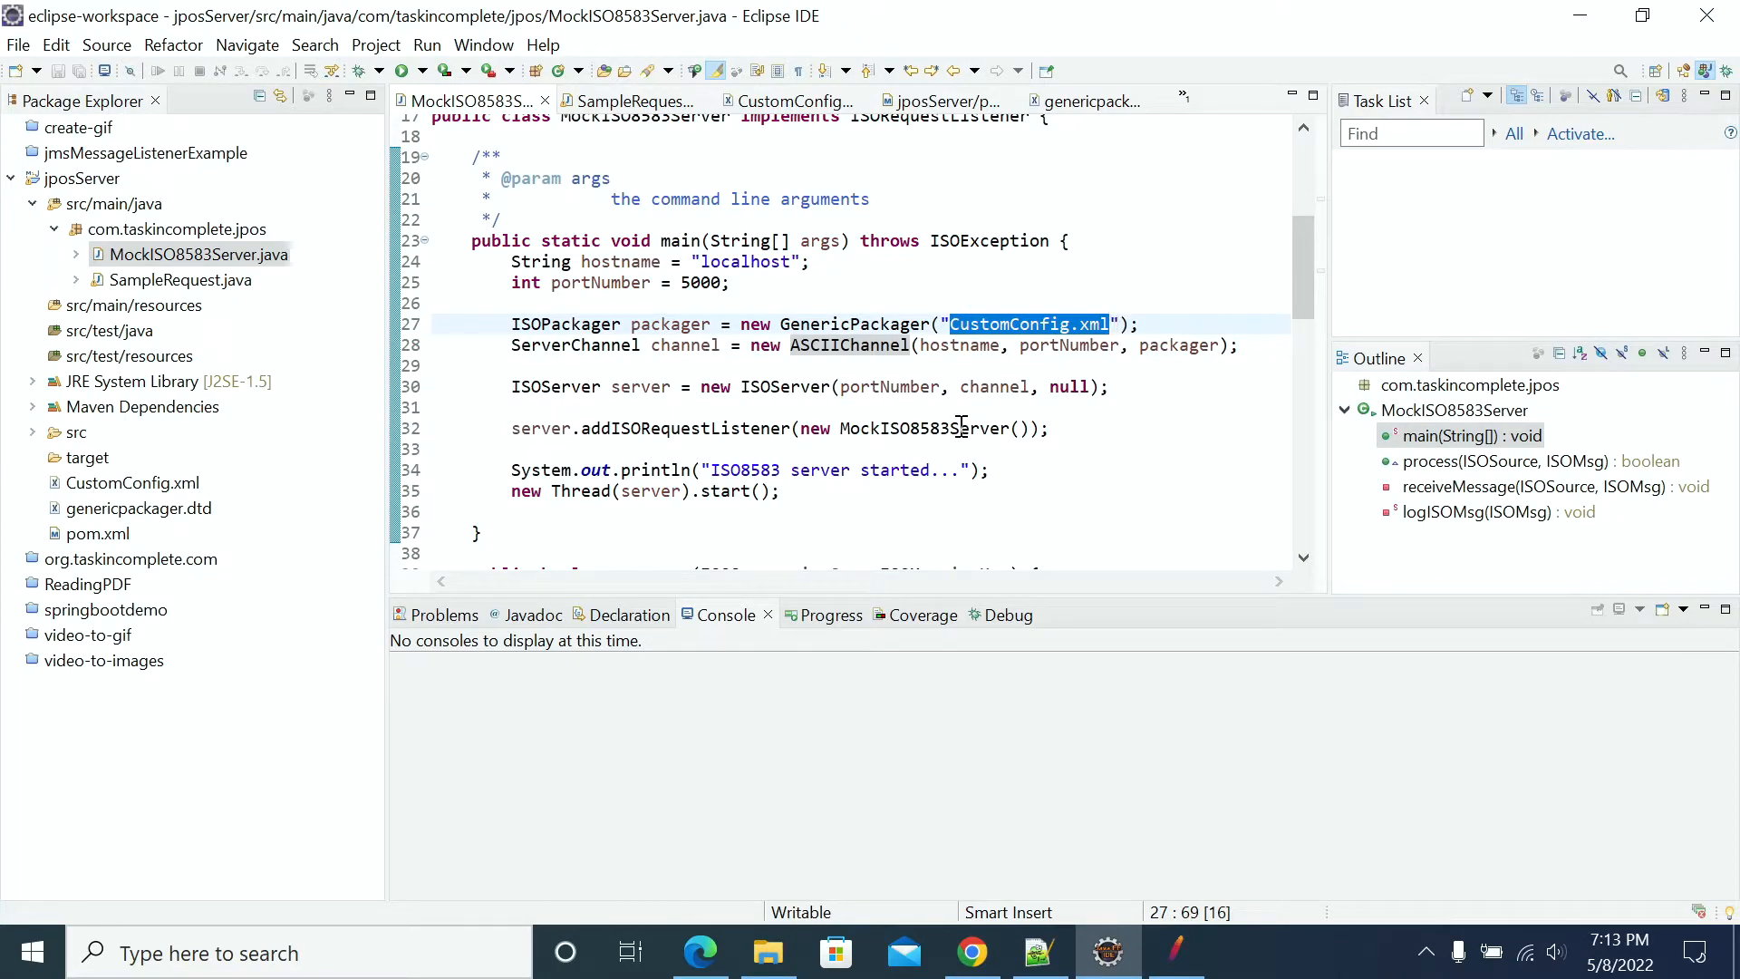
Examine the process and receiveMessage methods of MockISO8583Server, including the MTI and field 39 set on the reply
scroll(758, 358, down, 2)
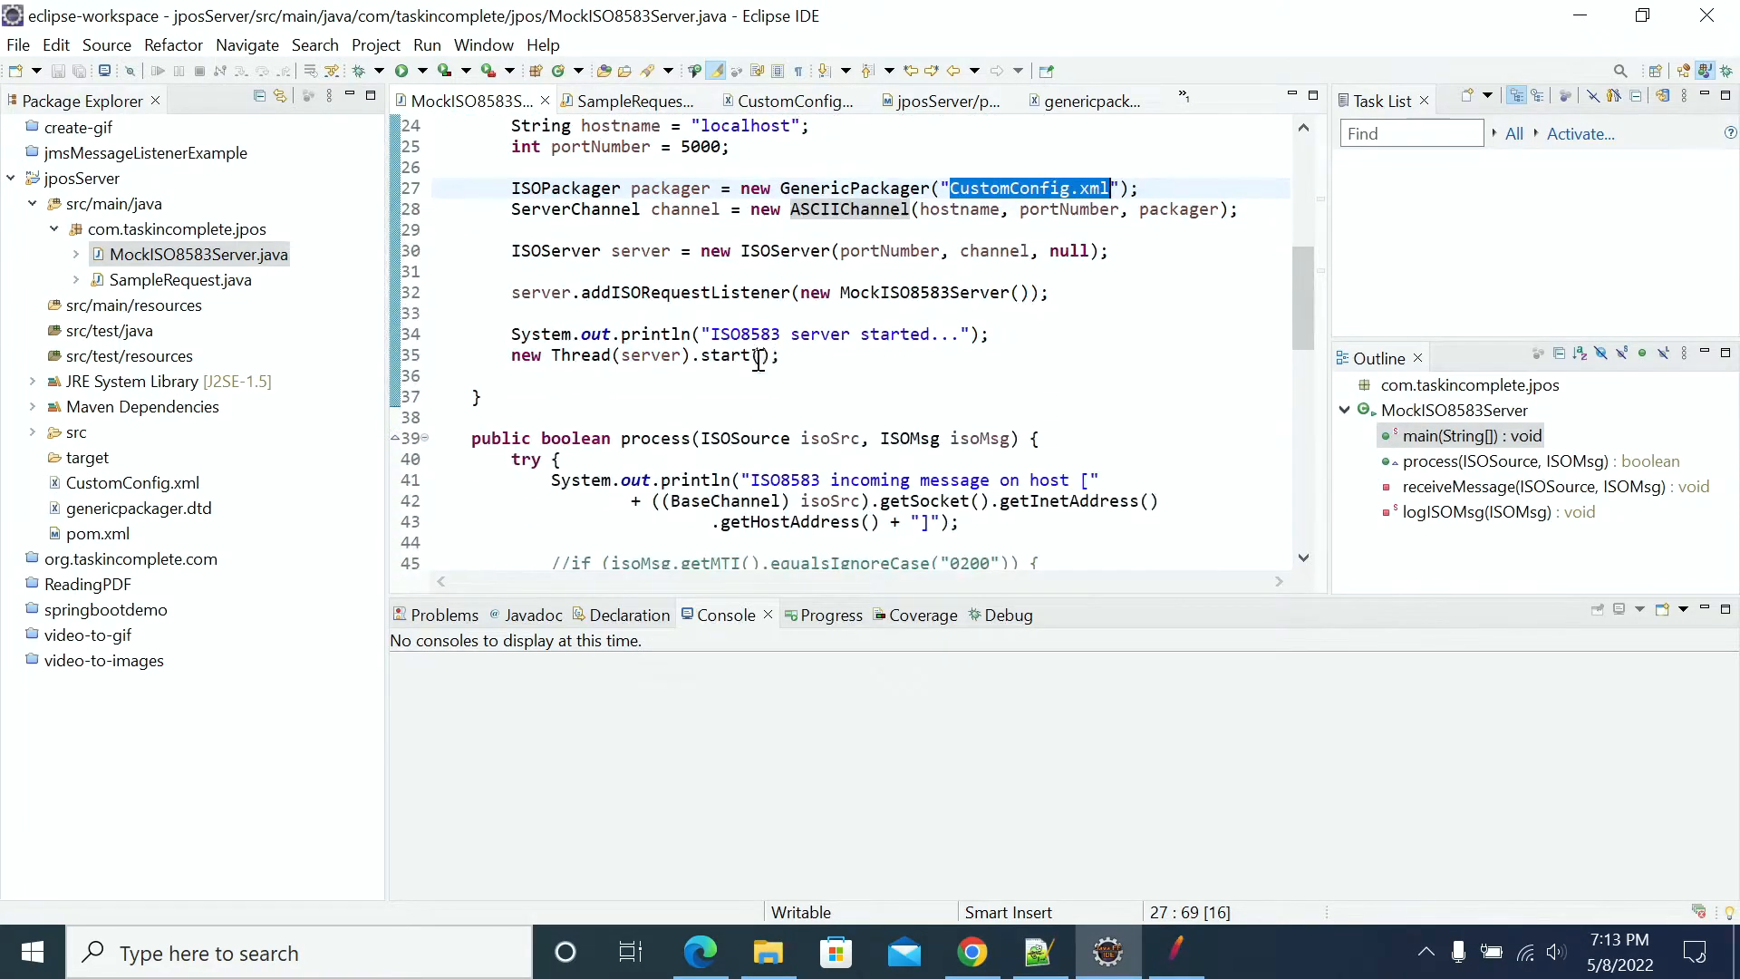
scroll(758, 358, down, 8)
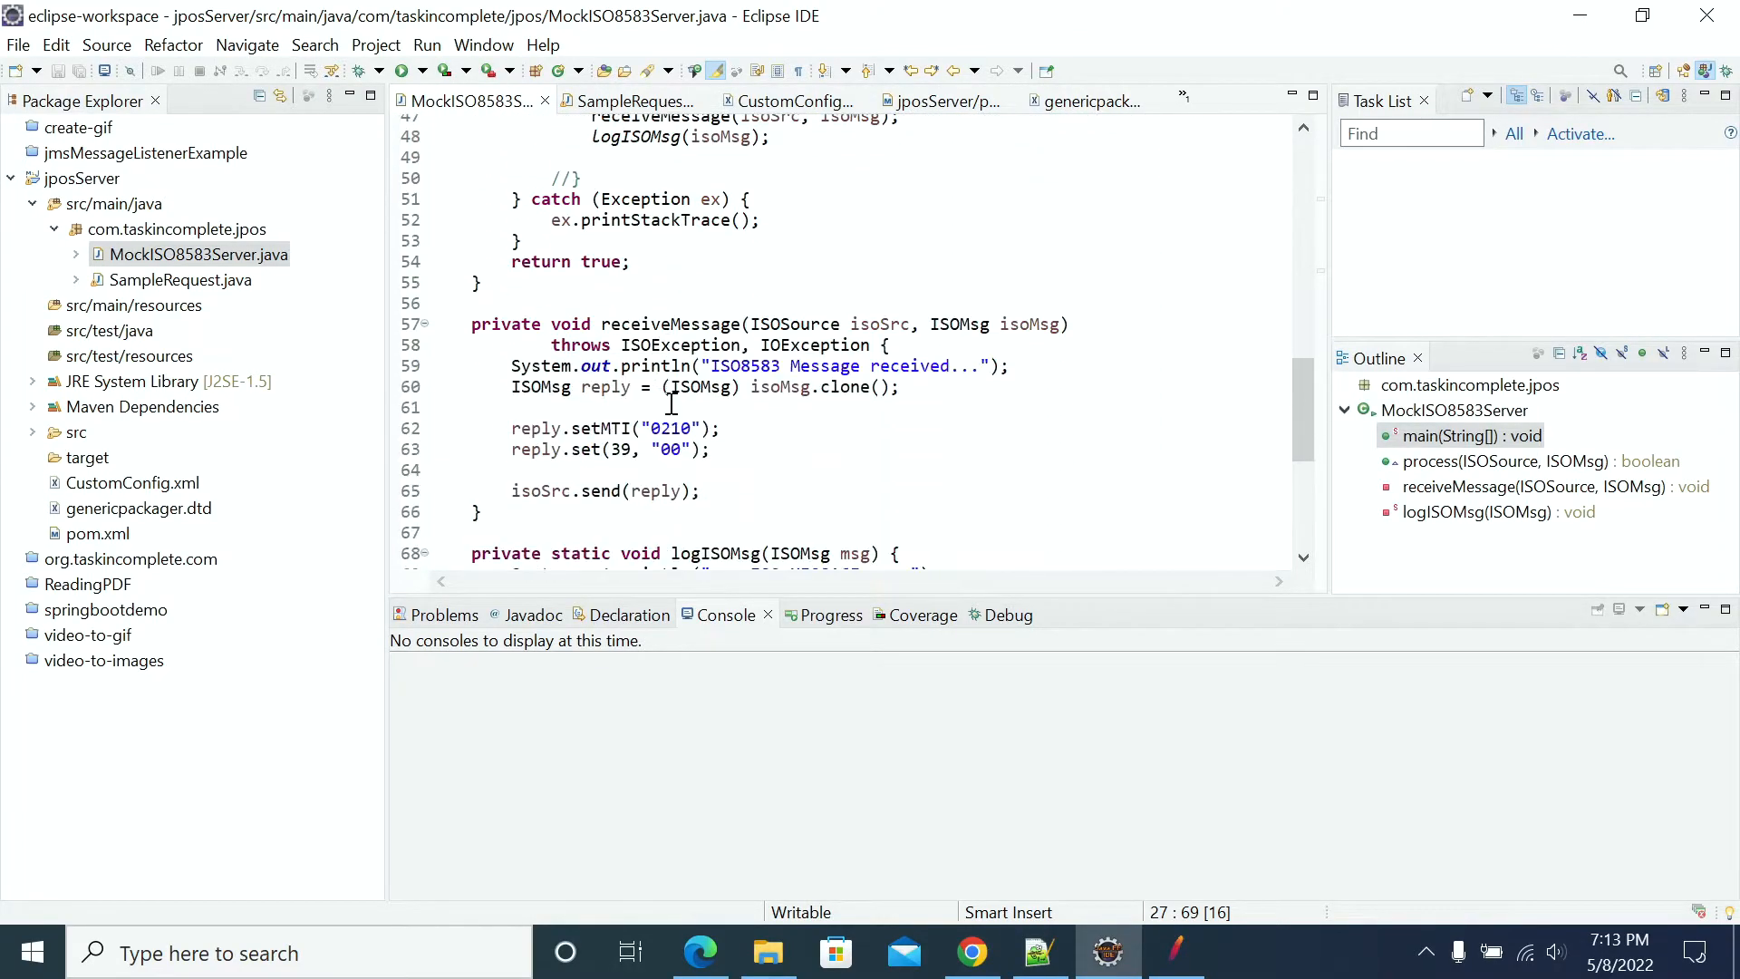
scroll(586, 394, up, 4)
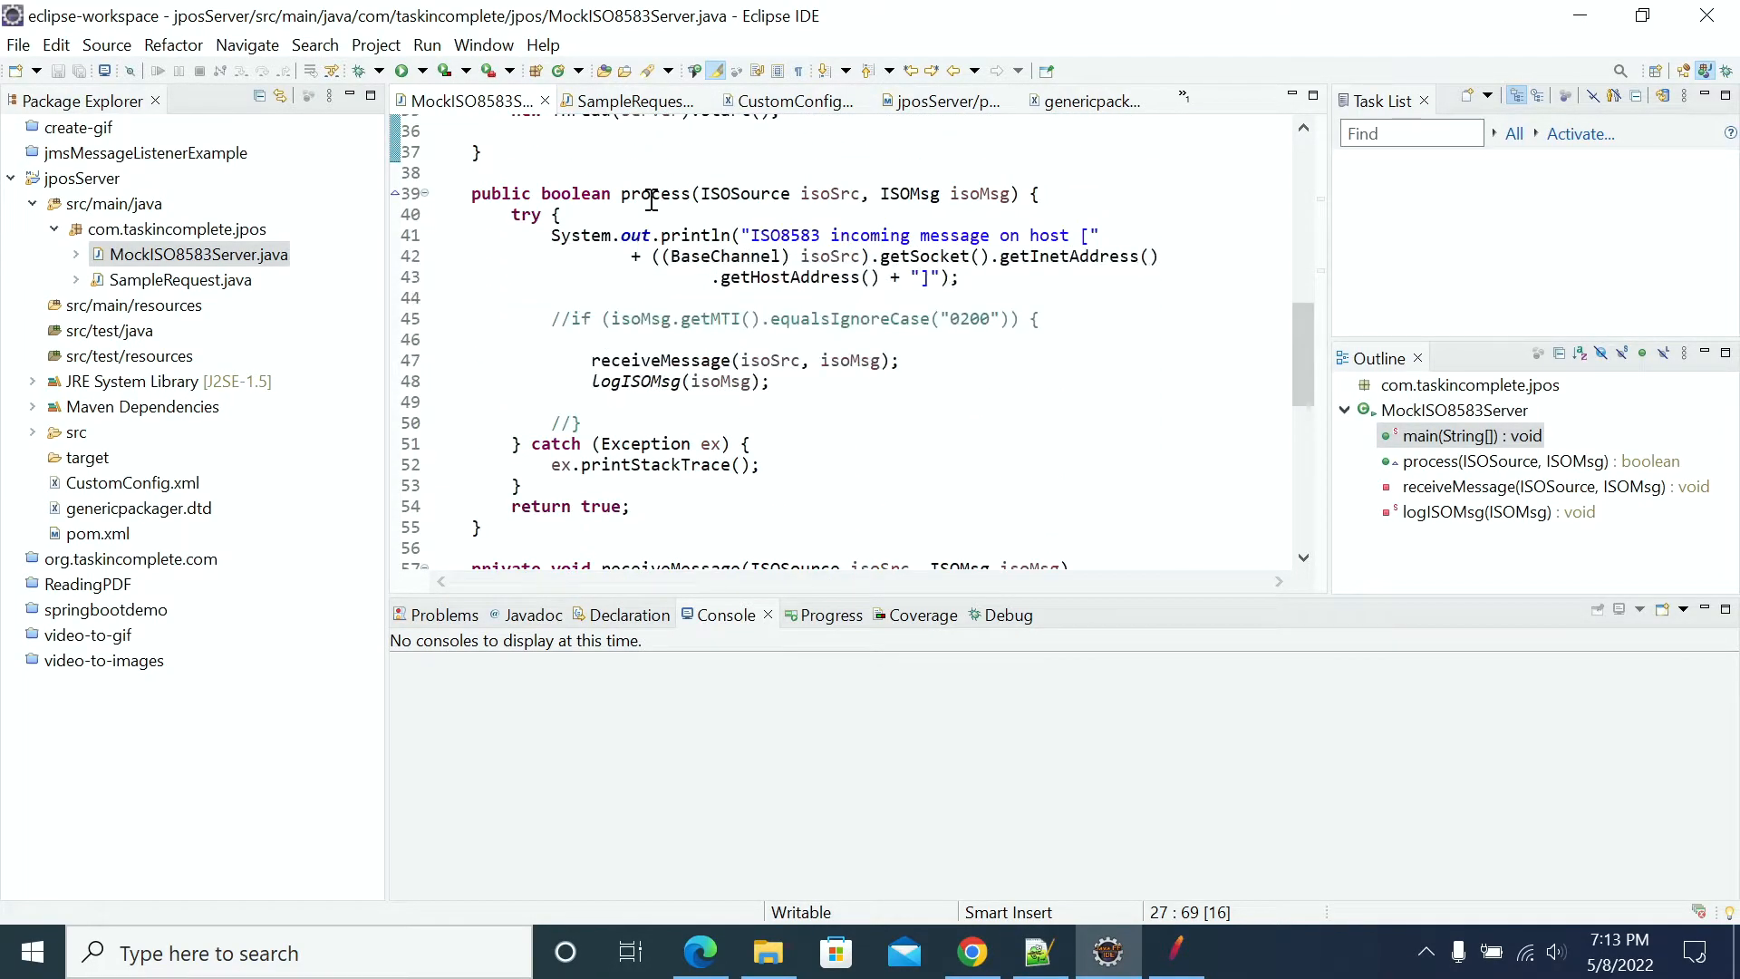
drag(580, 360, 941, 369)
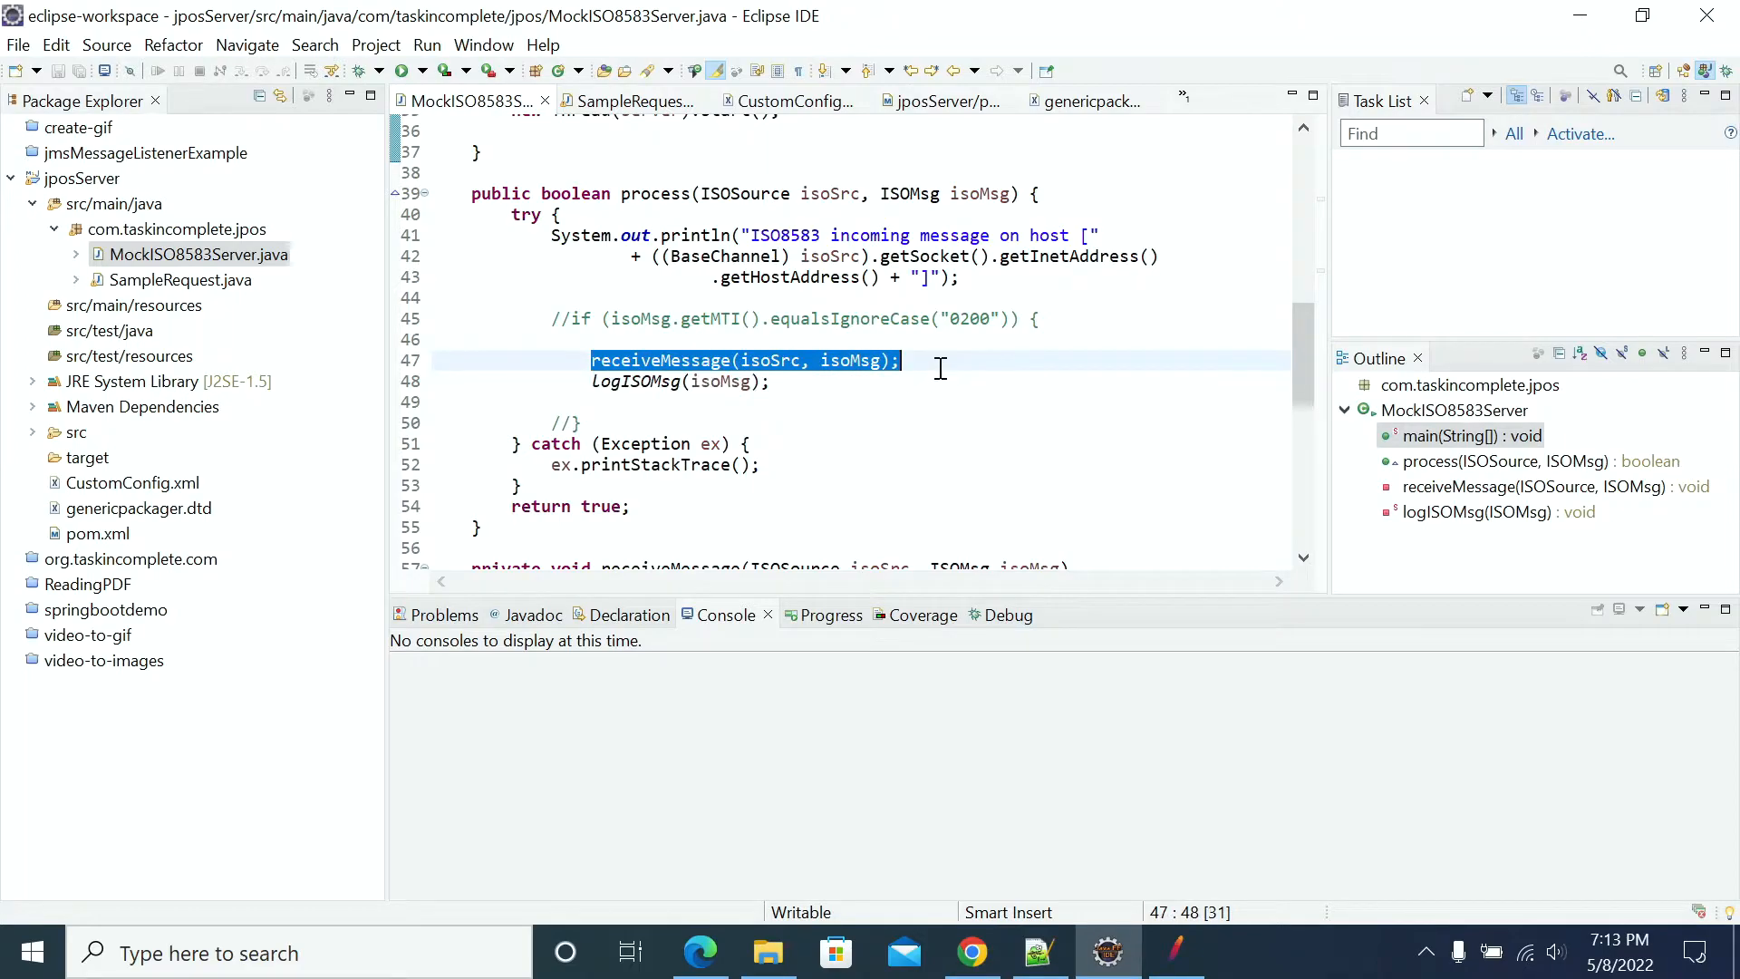
scroll(508, 390, down, 4)
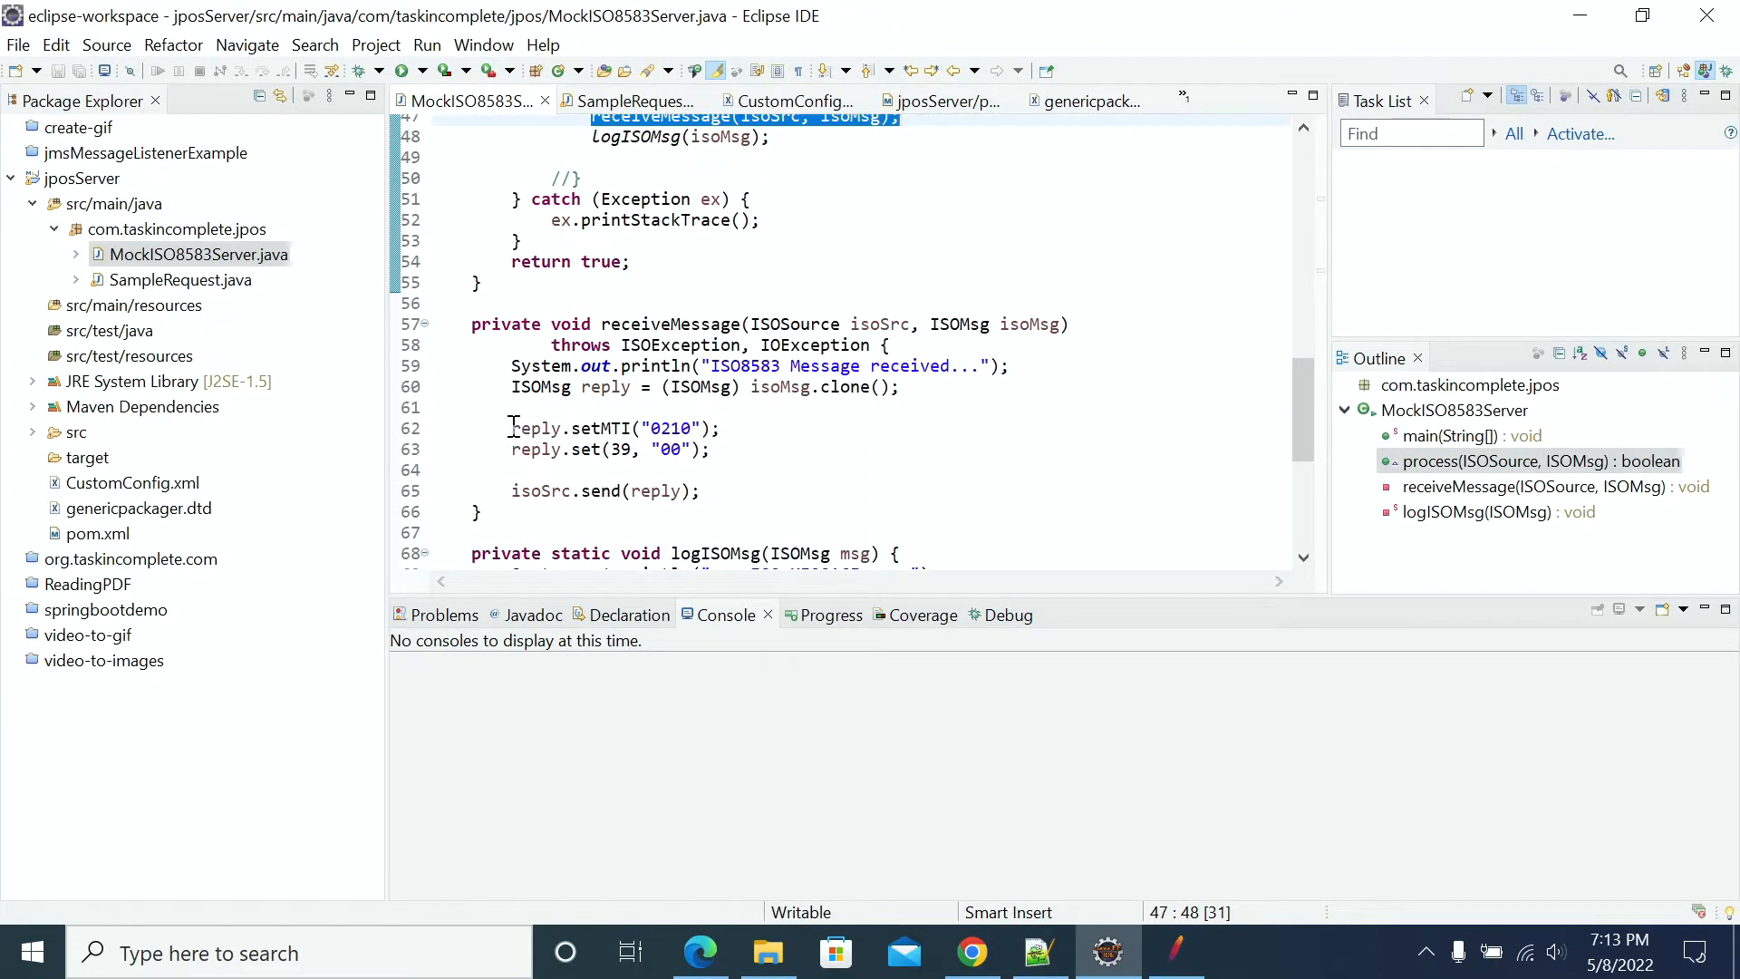
drag(485, 429, 773, 429)
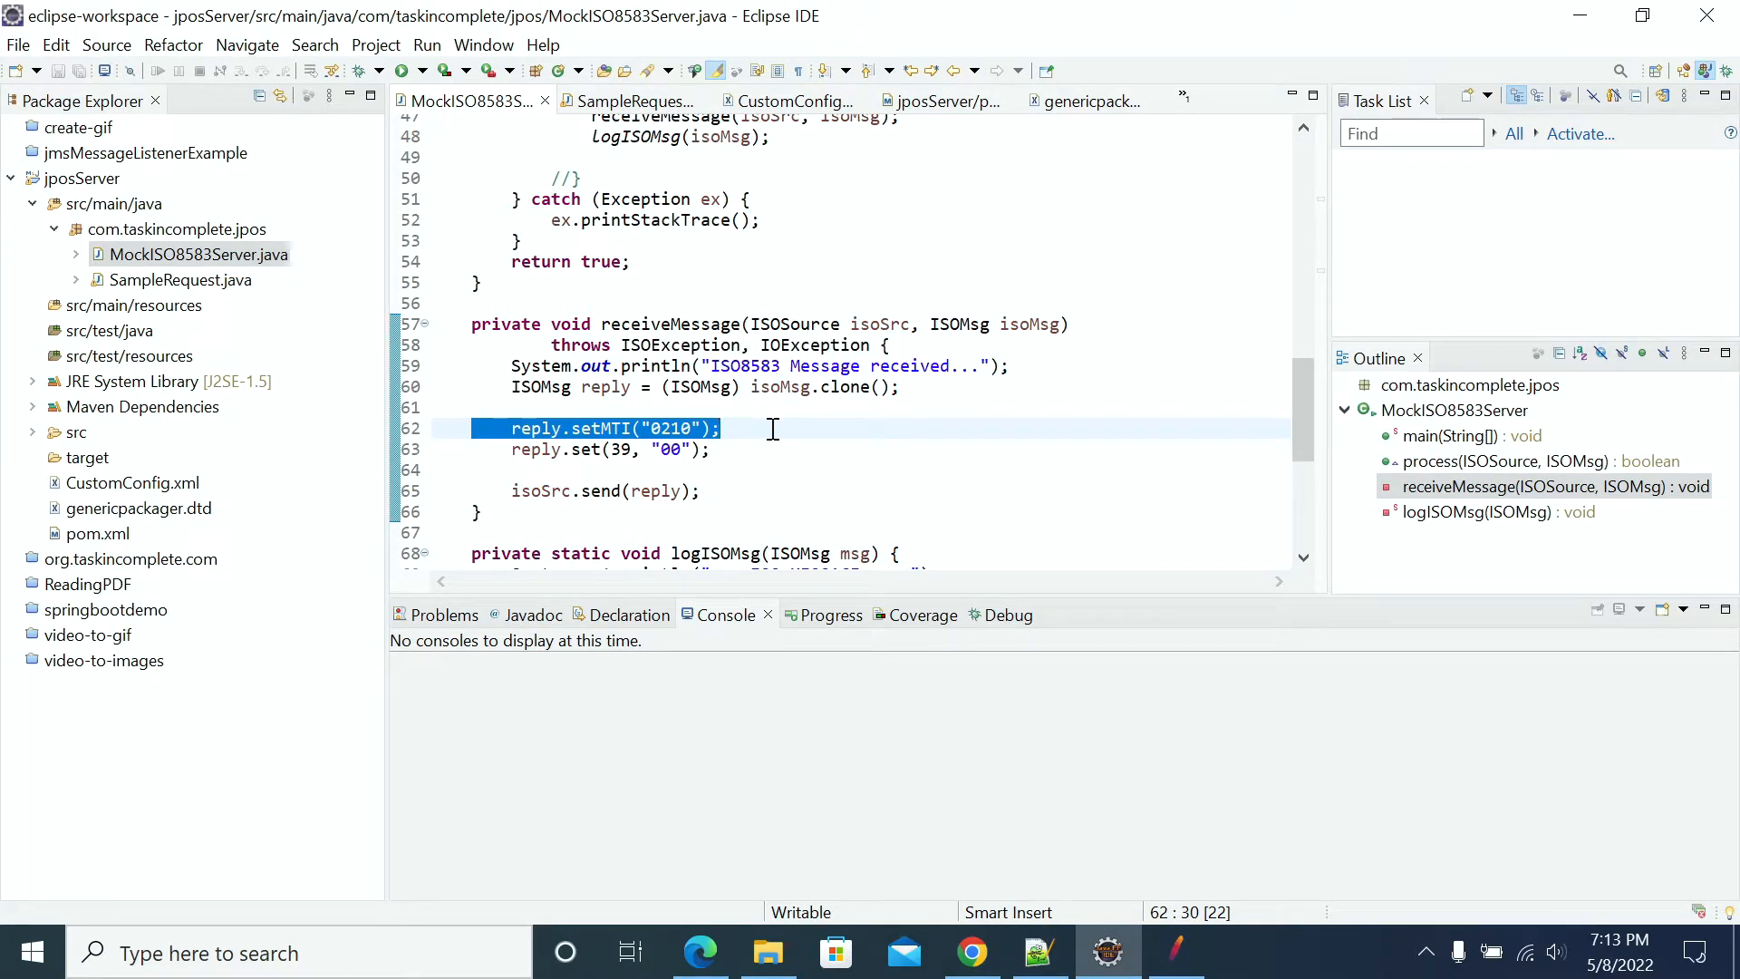
drag(766, 438, 758, 468)
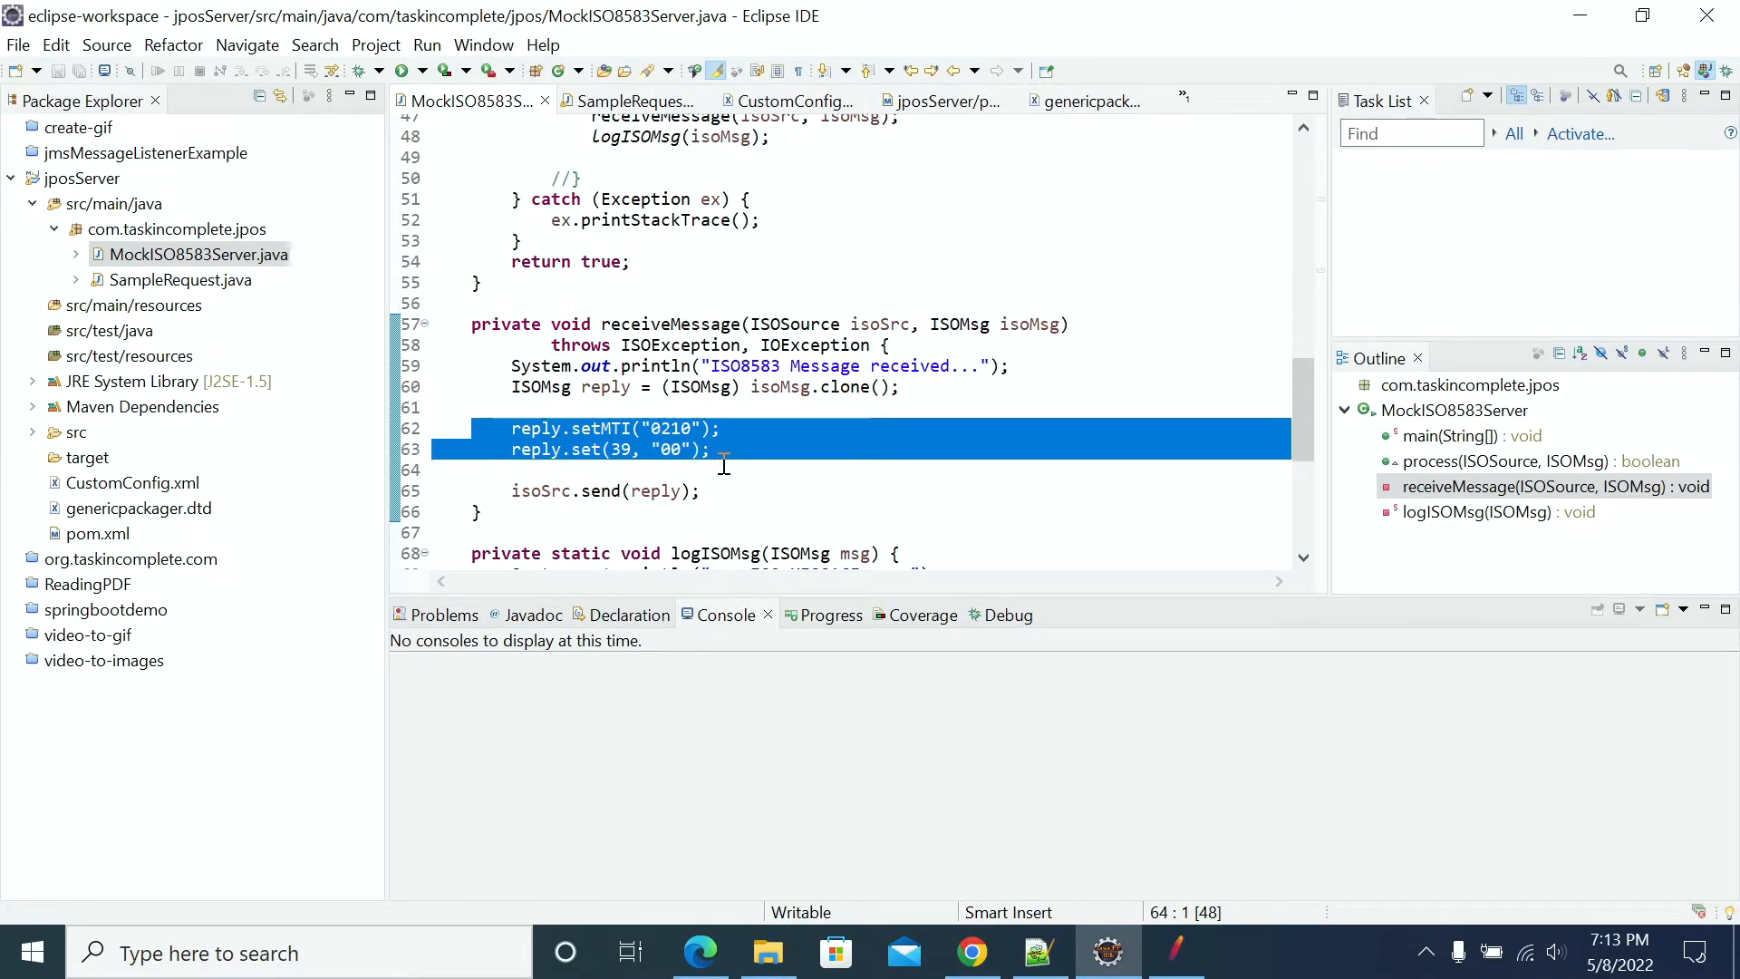
Run the MockISO8583Server class as a Java application
scroll(933, 445, up, 6)
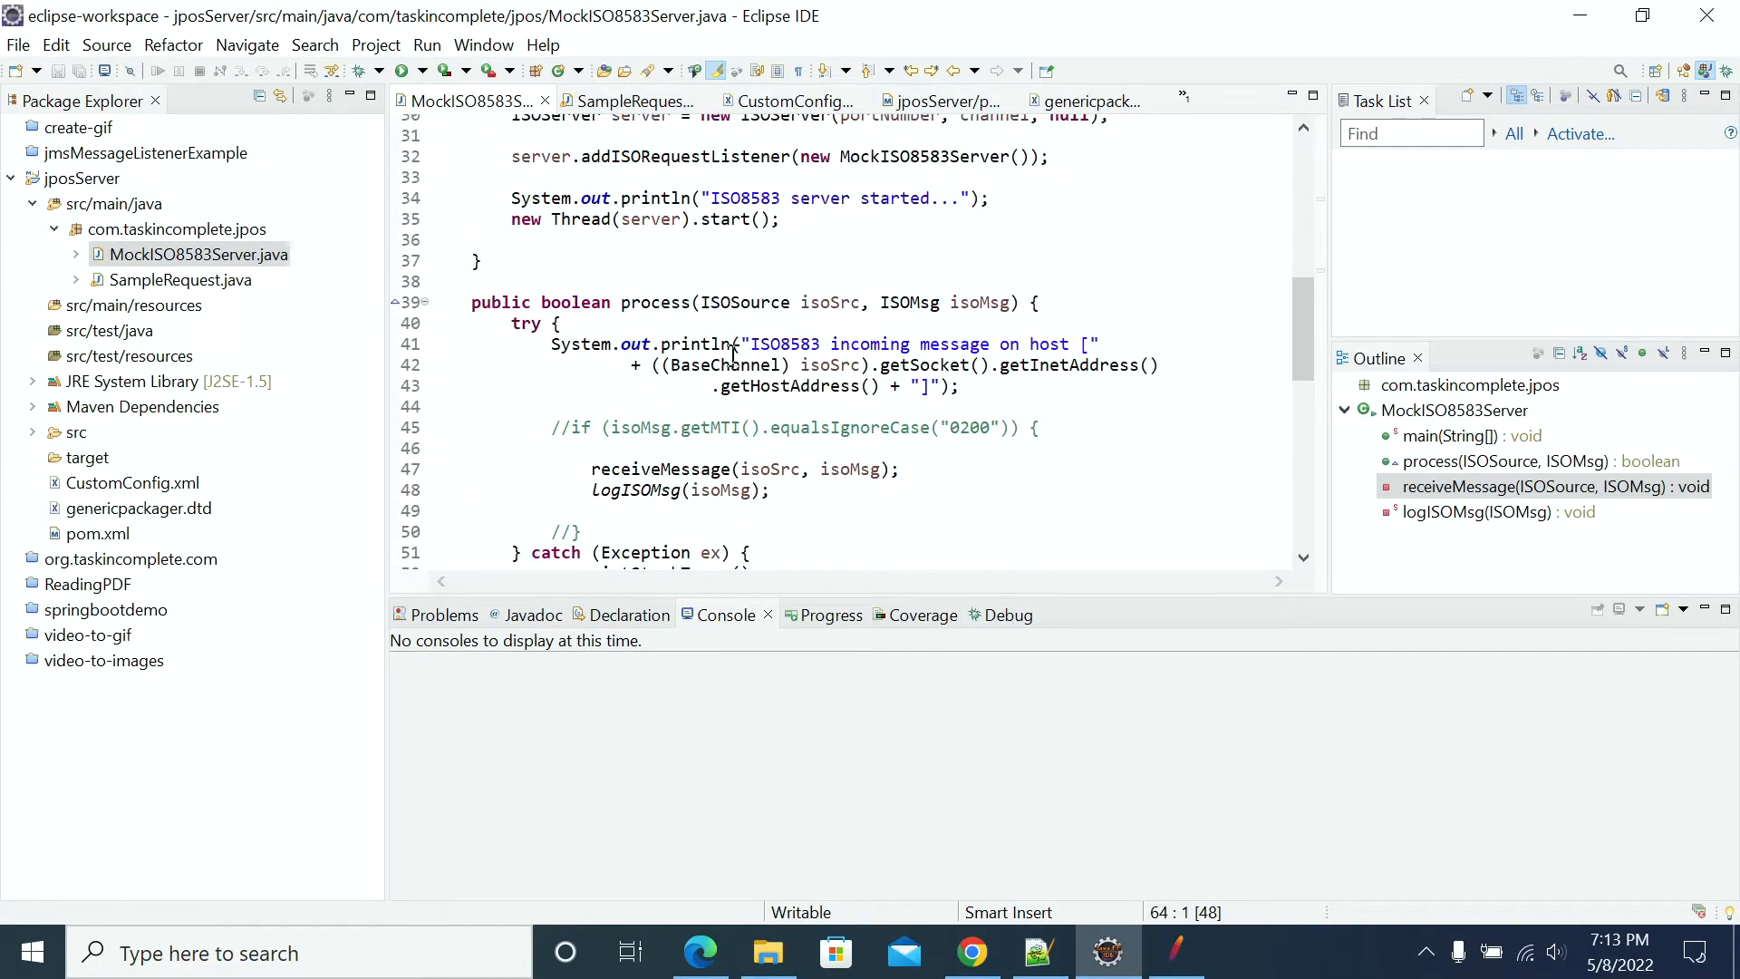
scroll(569, 381, up, 1)
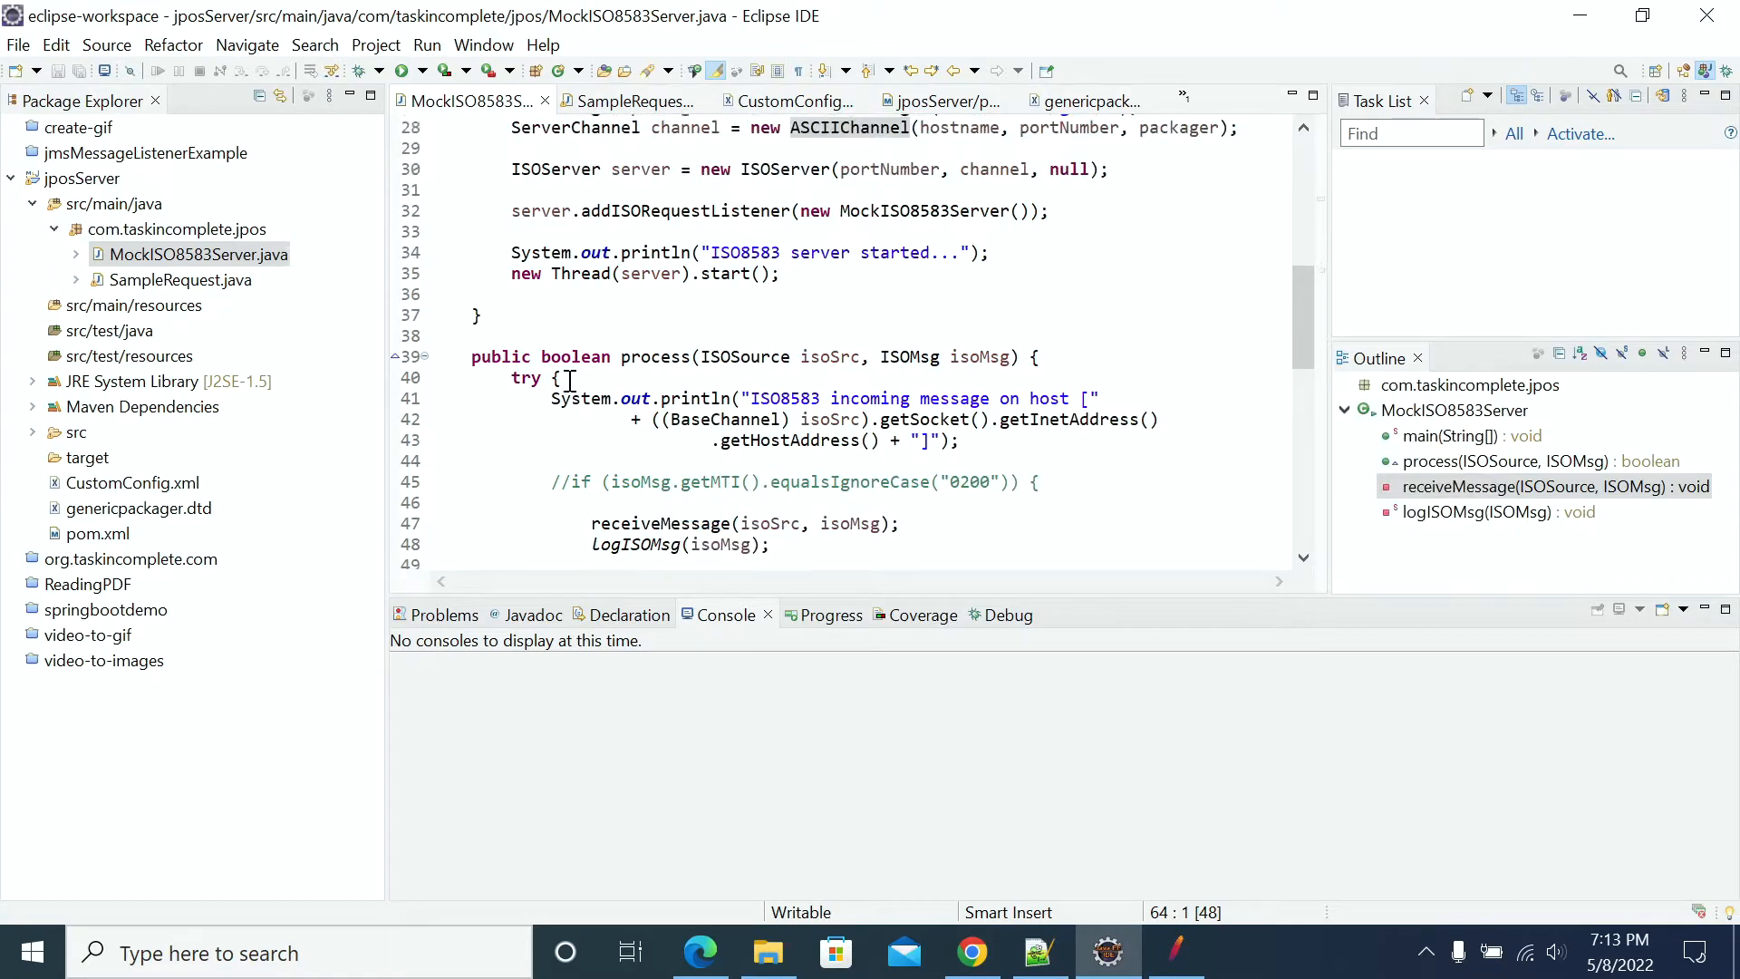
right_click(479, 255)
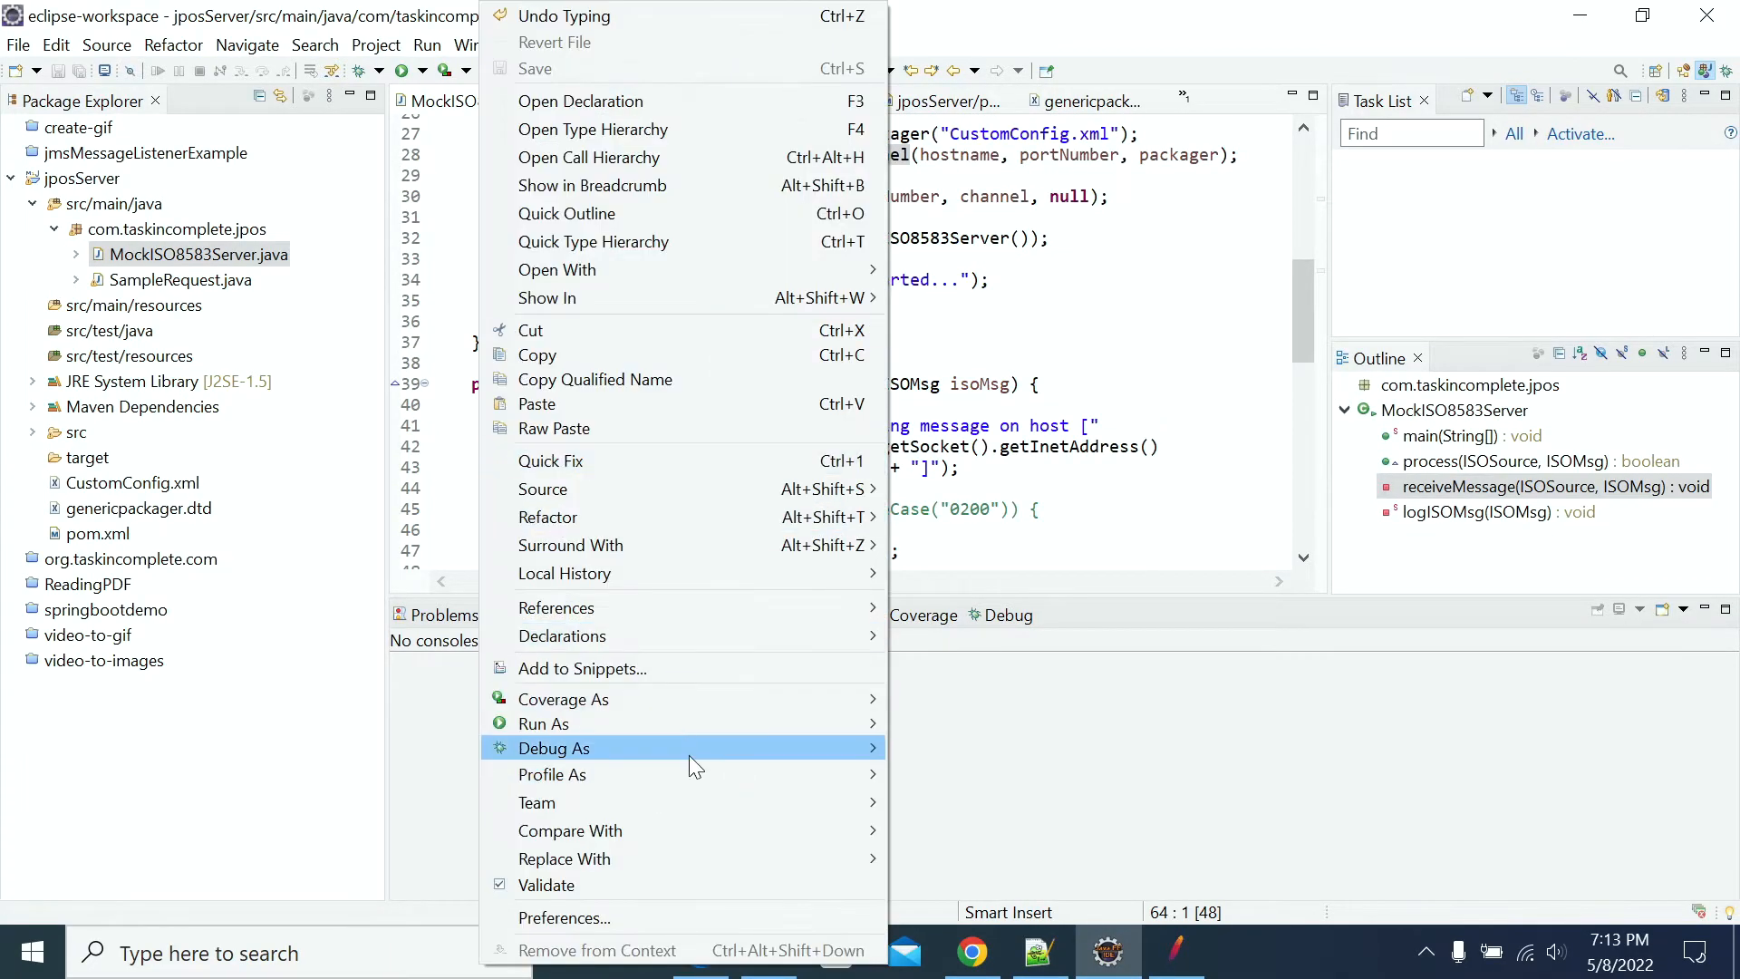
mouse_move(829, 722)
click(997, 722)
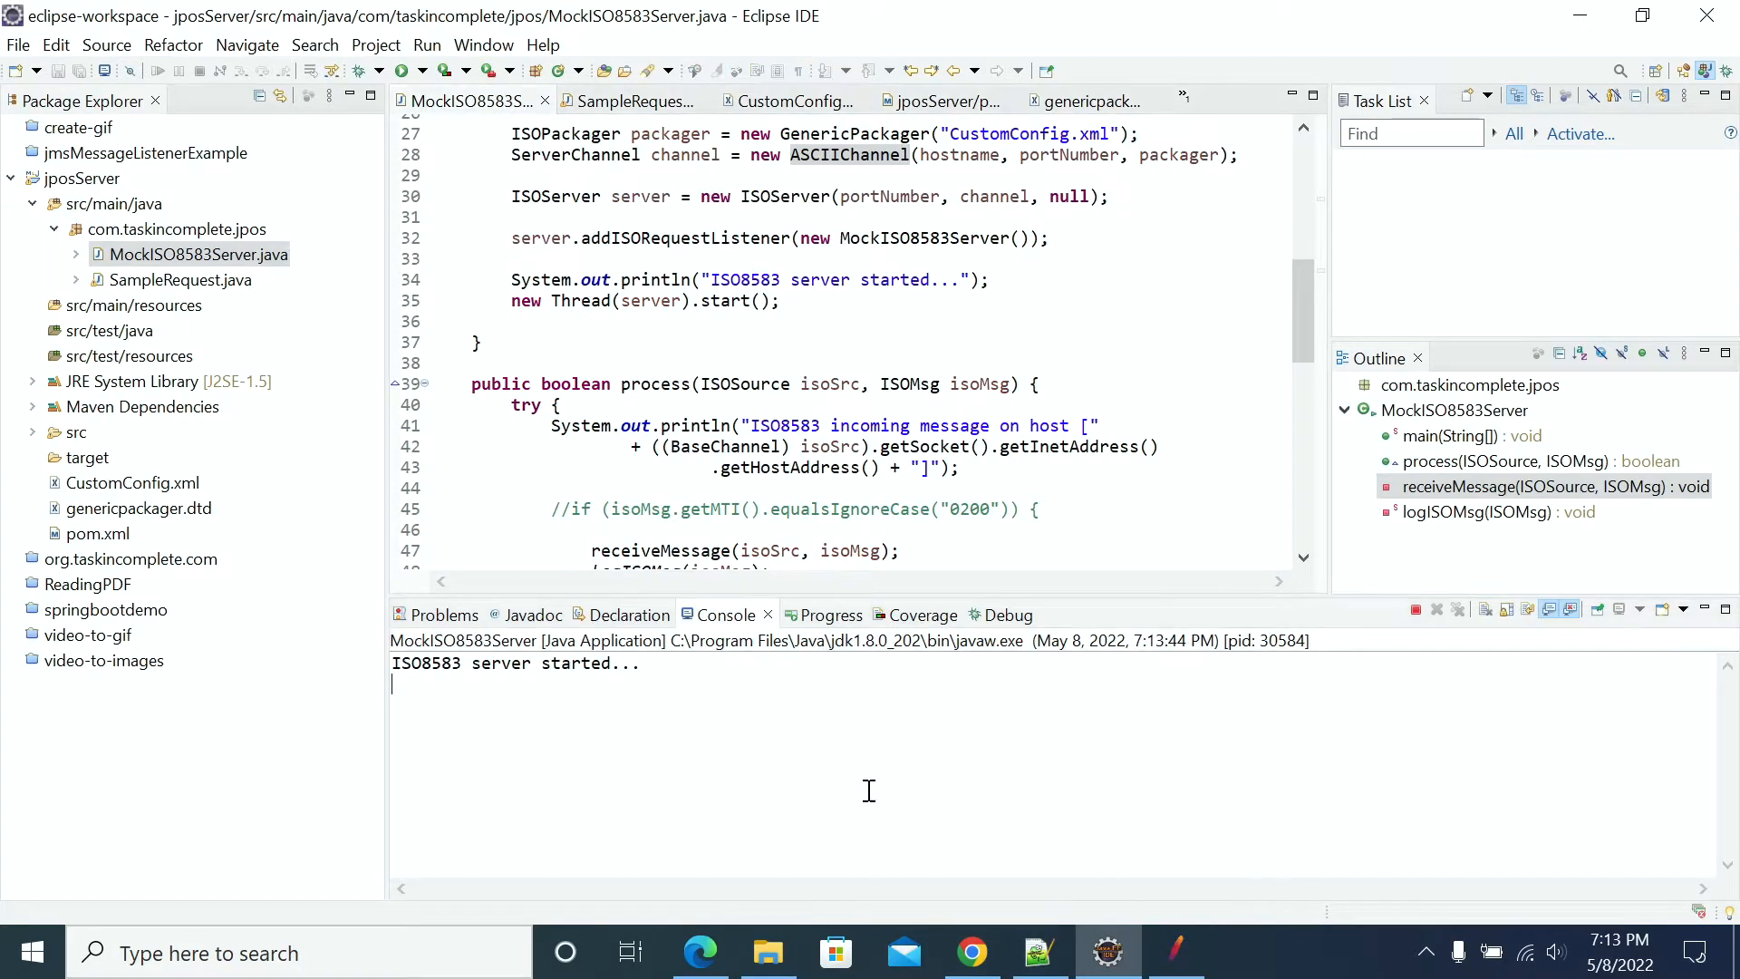
Compare the channel class in JMeter's ISO8583 Connection Configuration with the one in Eclipse's MockISO8583Server code, ending in JMeter
click(1176, 952)
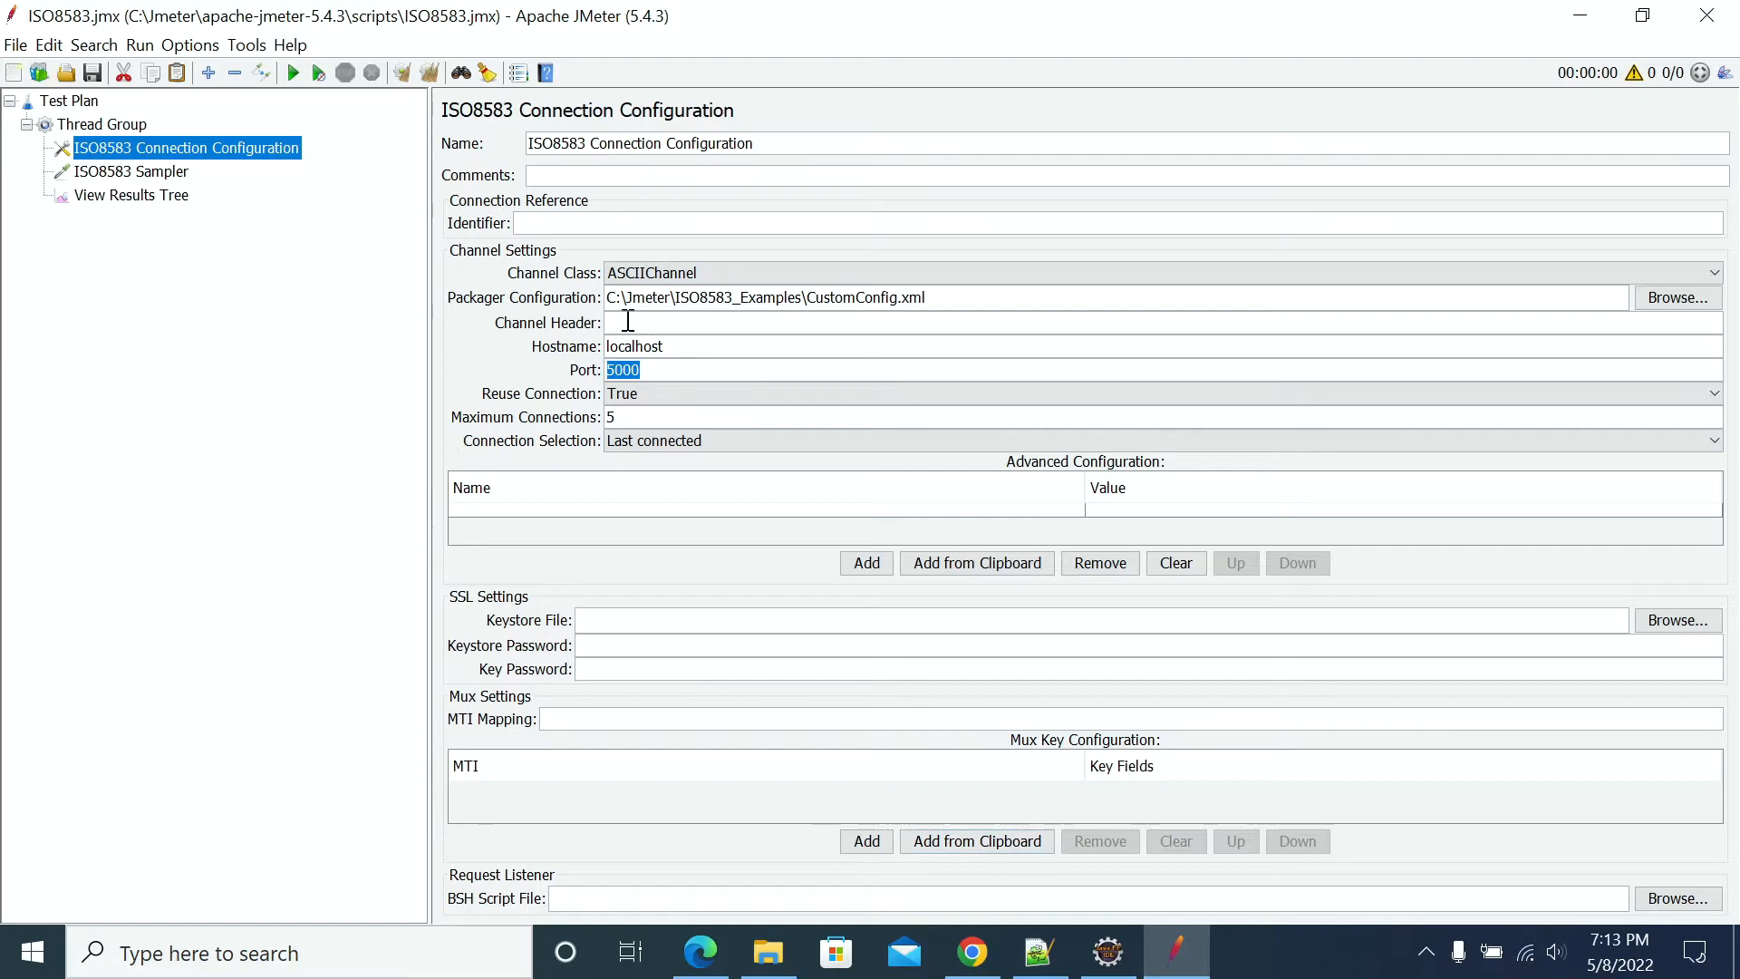
click(1094, 961)
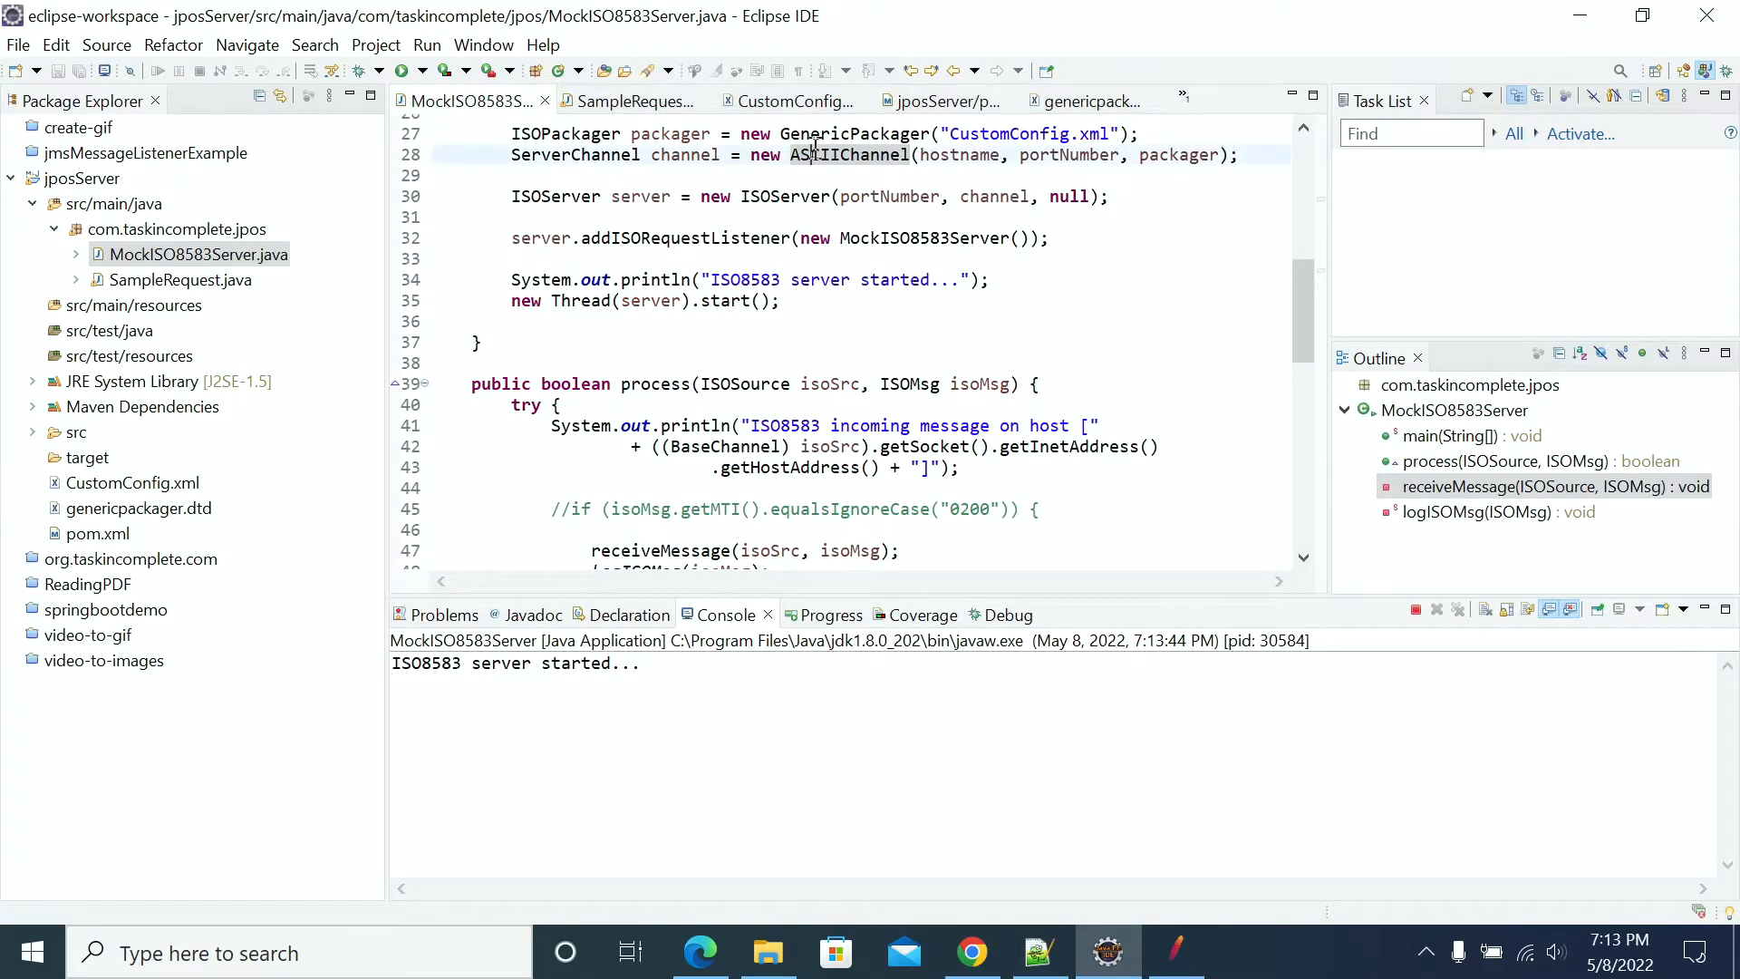
double_click(842, 155)
key(alt+Tab)
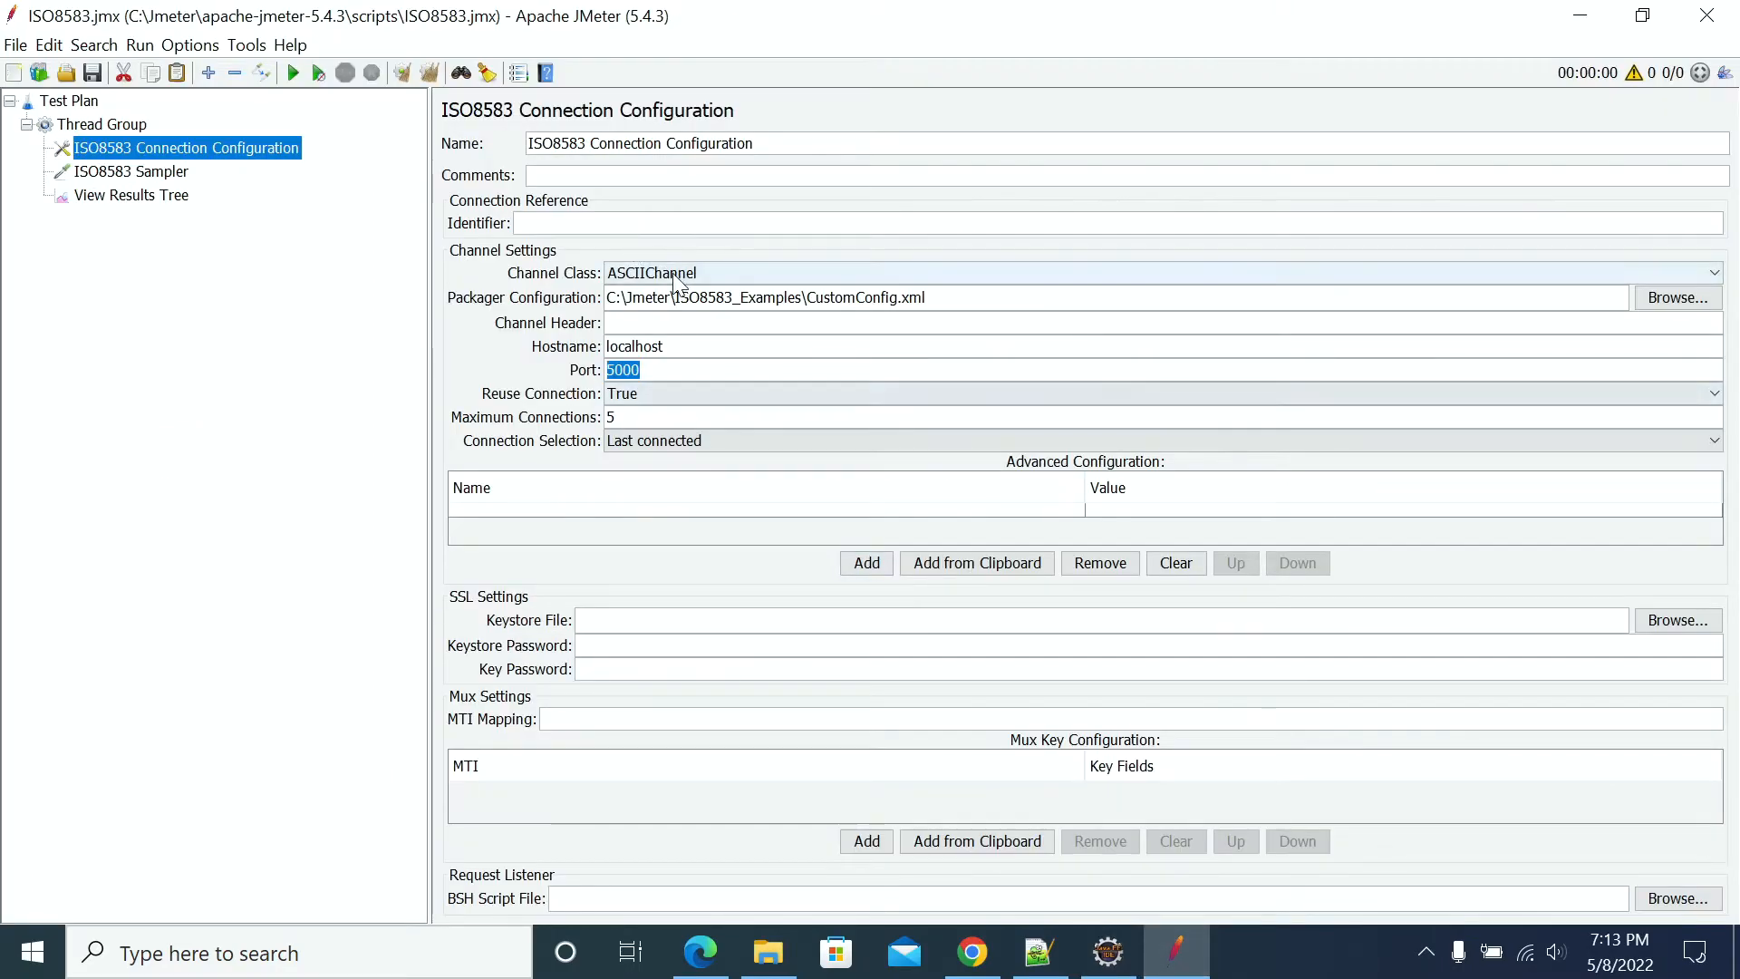
Run the test plan with the View Results Tree listener open and select the ISO8583 Sampler result
click(156, 202)
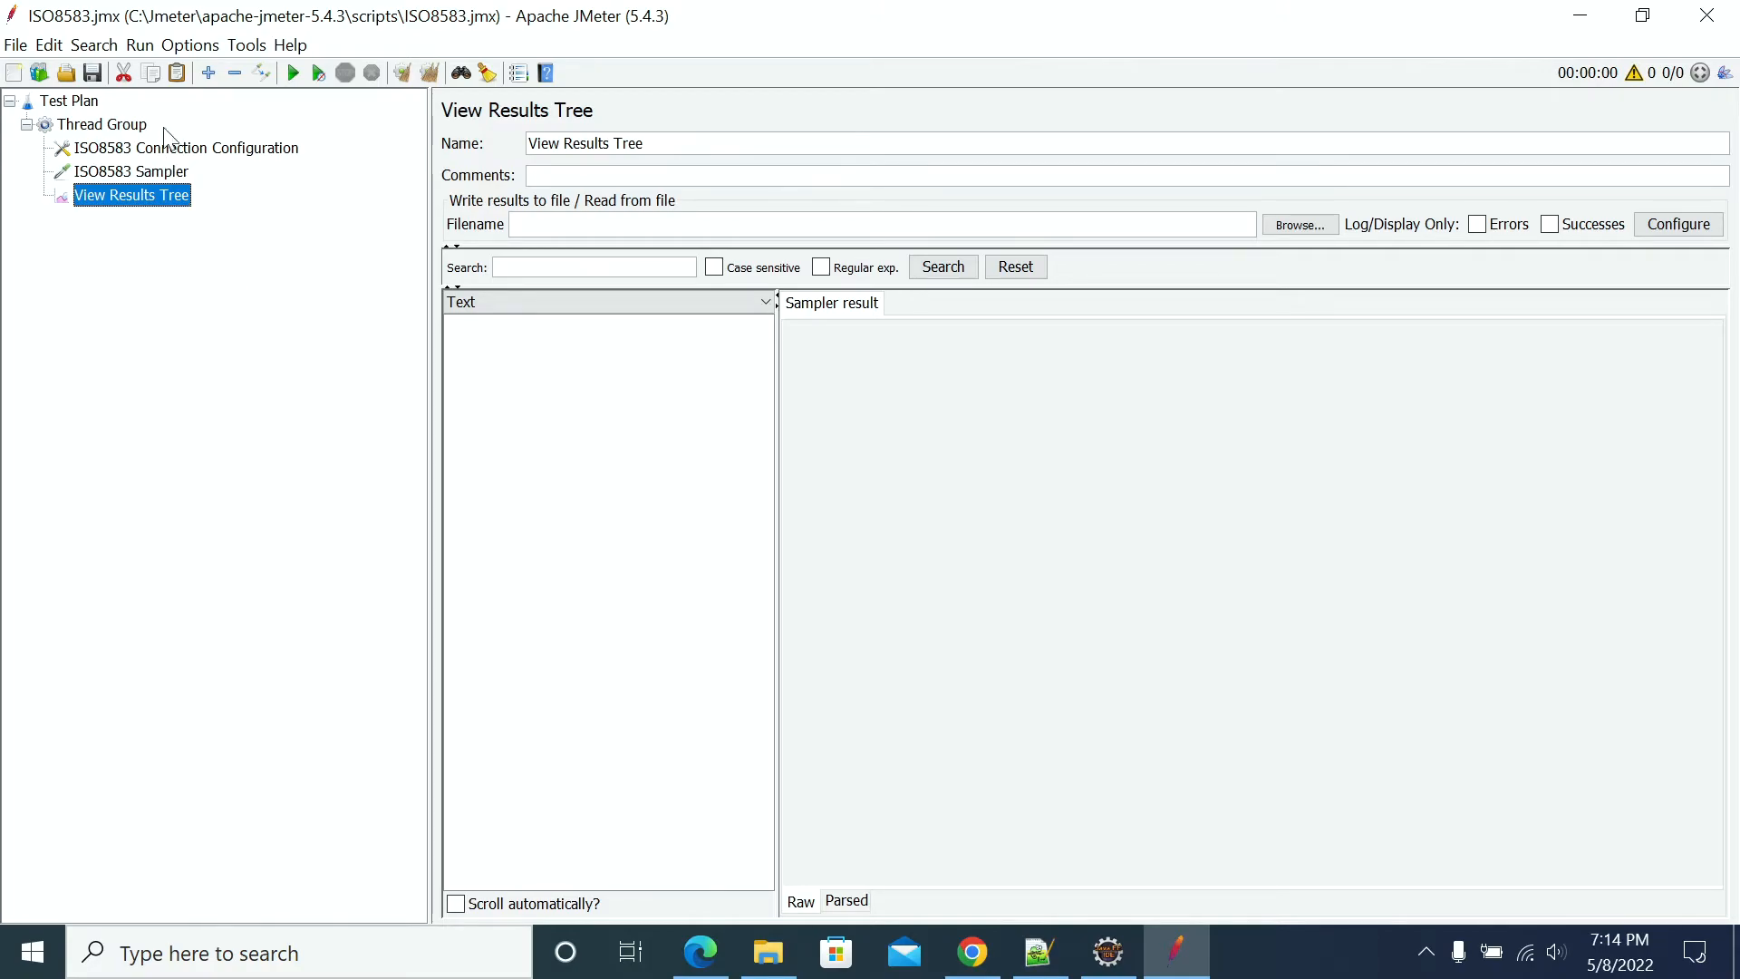
click(294, 73)
click(529, 328)
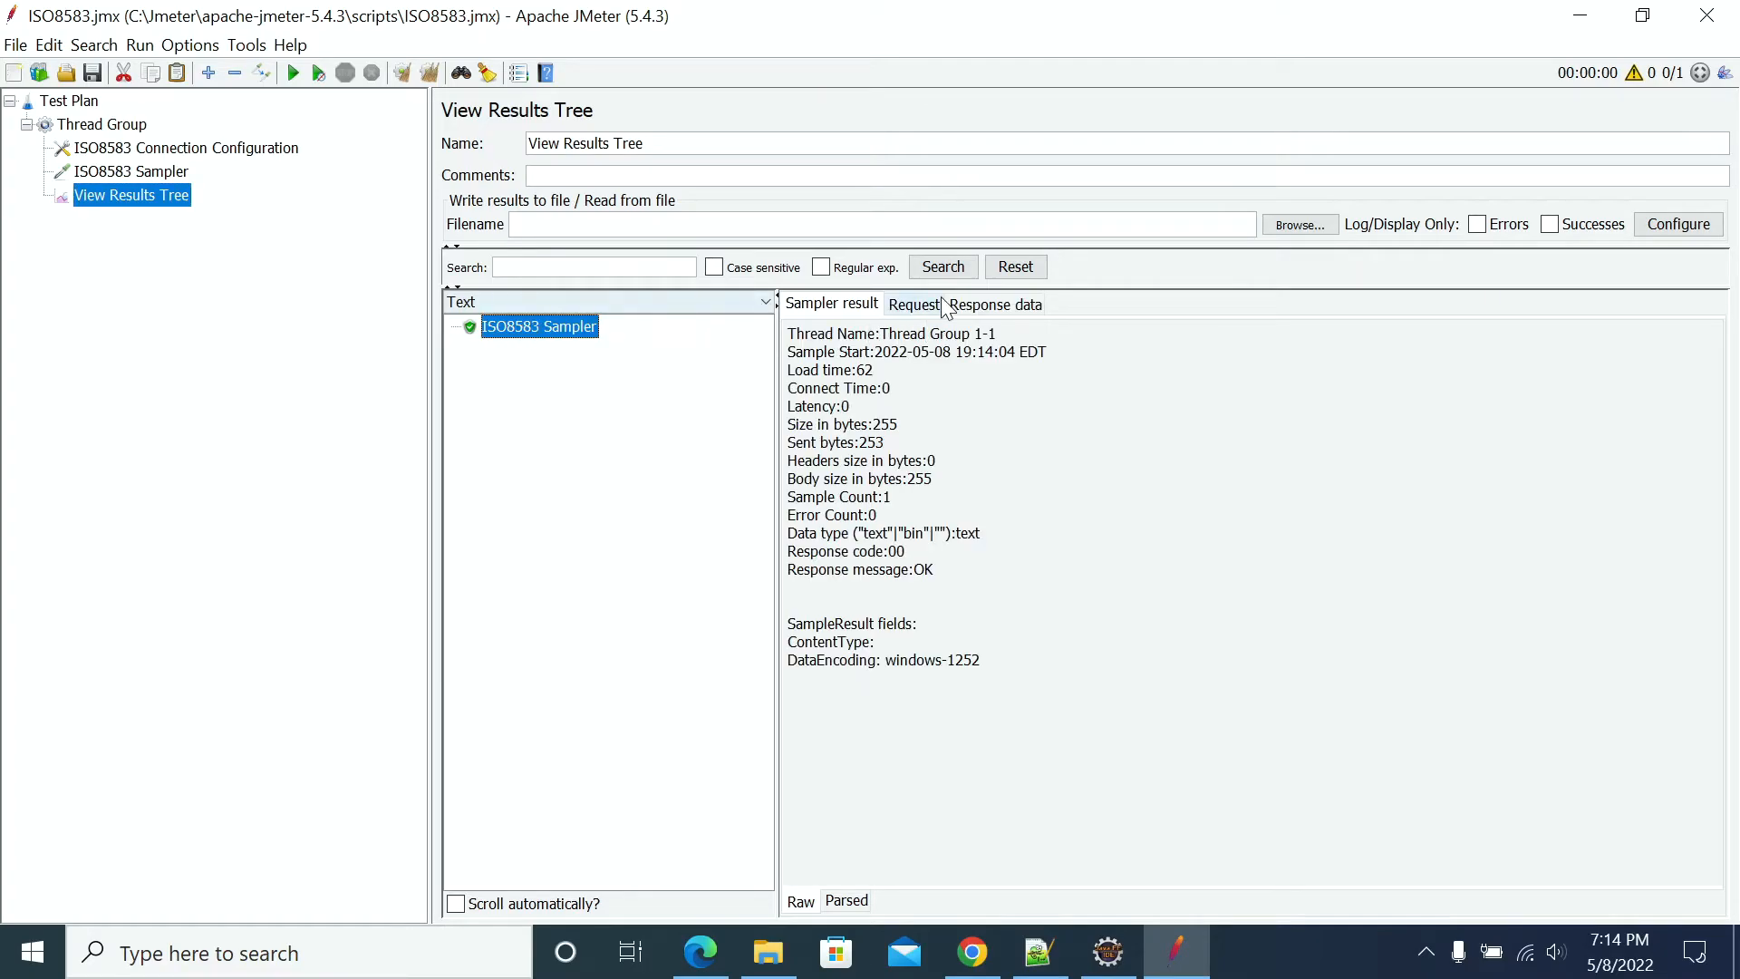
Review the sampler result's request body and response body, checking field 39 in the response
click(914, 305)
drag(1044, 736, 835, 412)
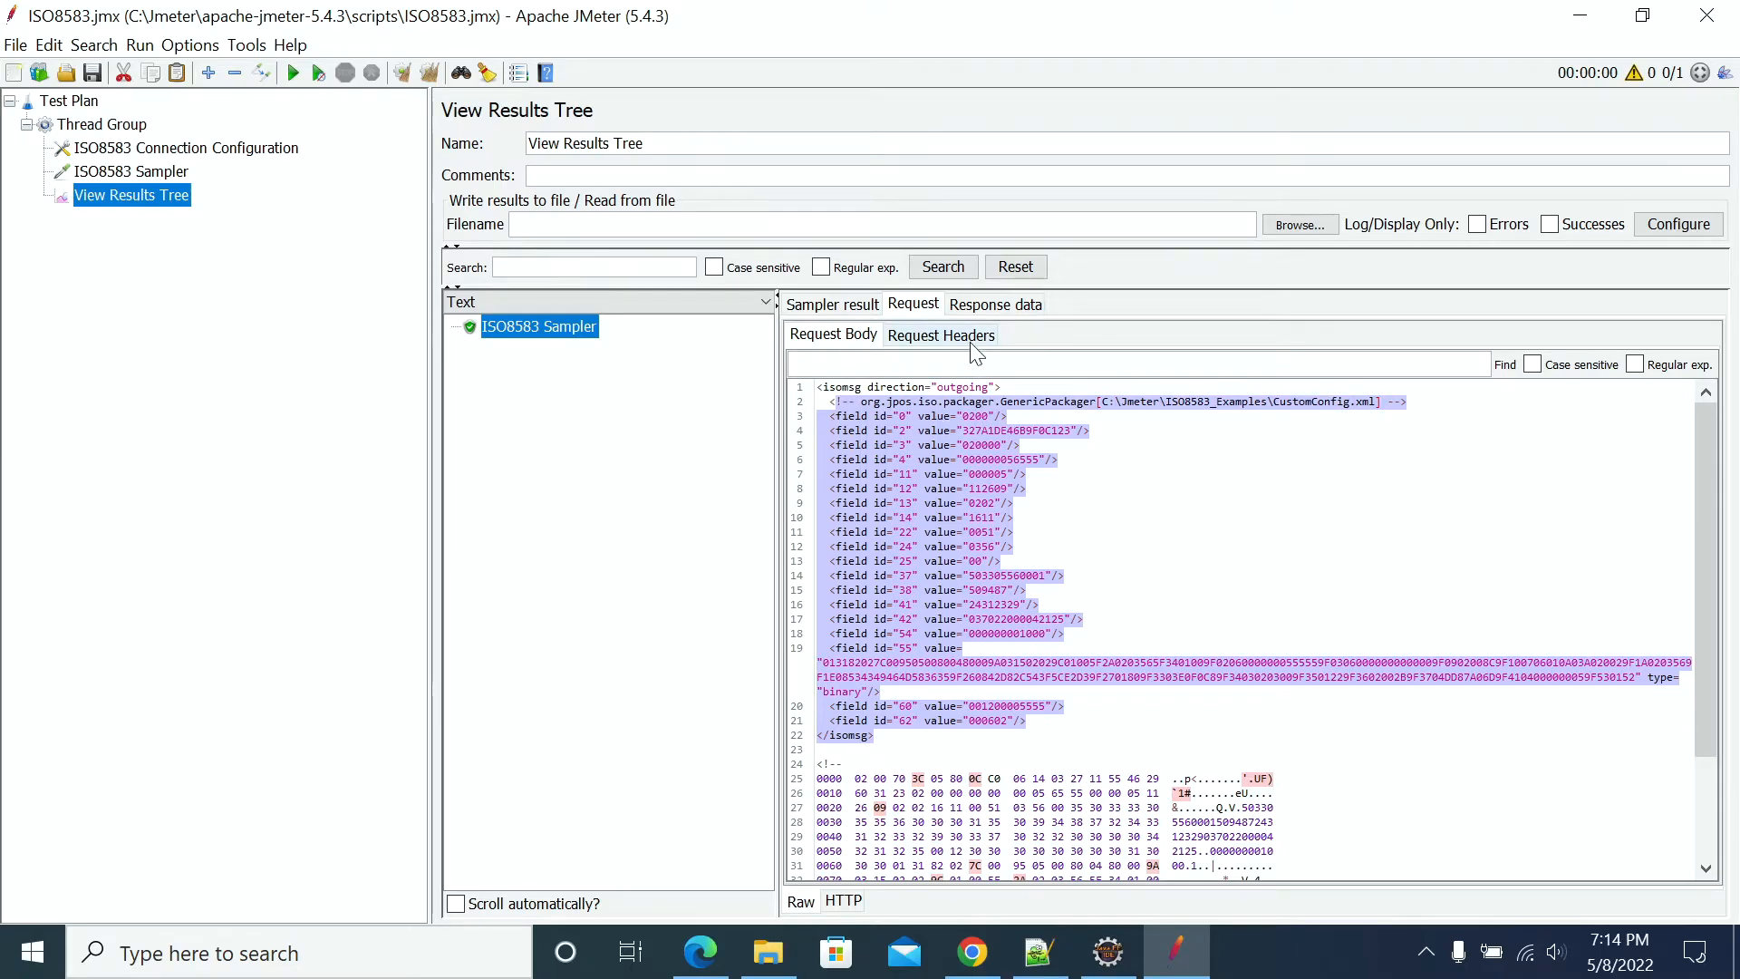
click(985, 311)
drag(1037, 826, 789, 388)
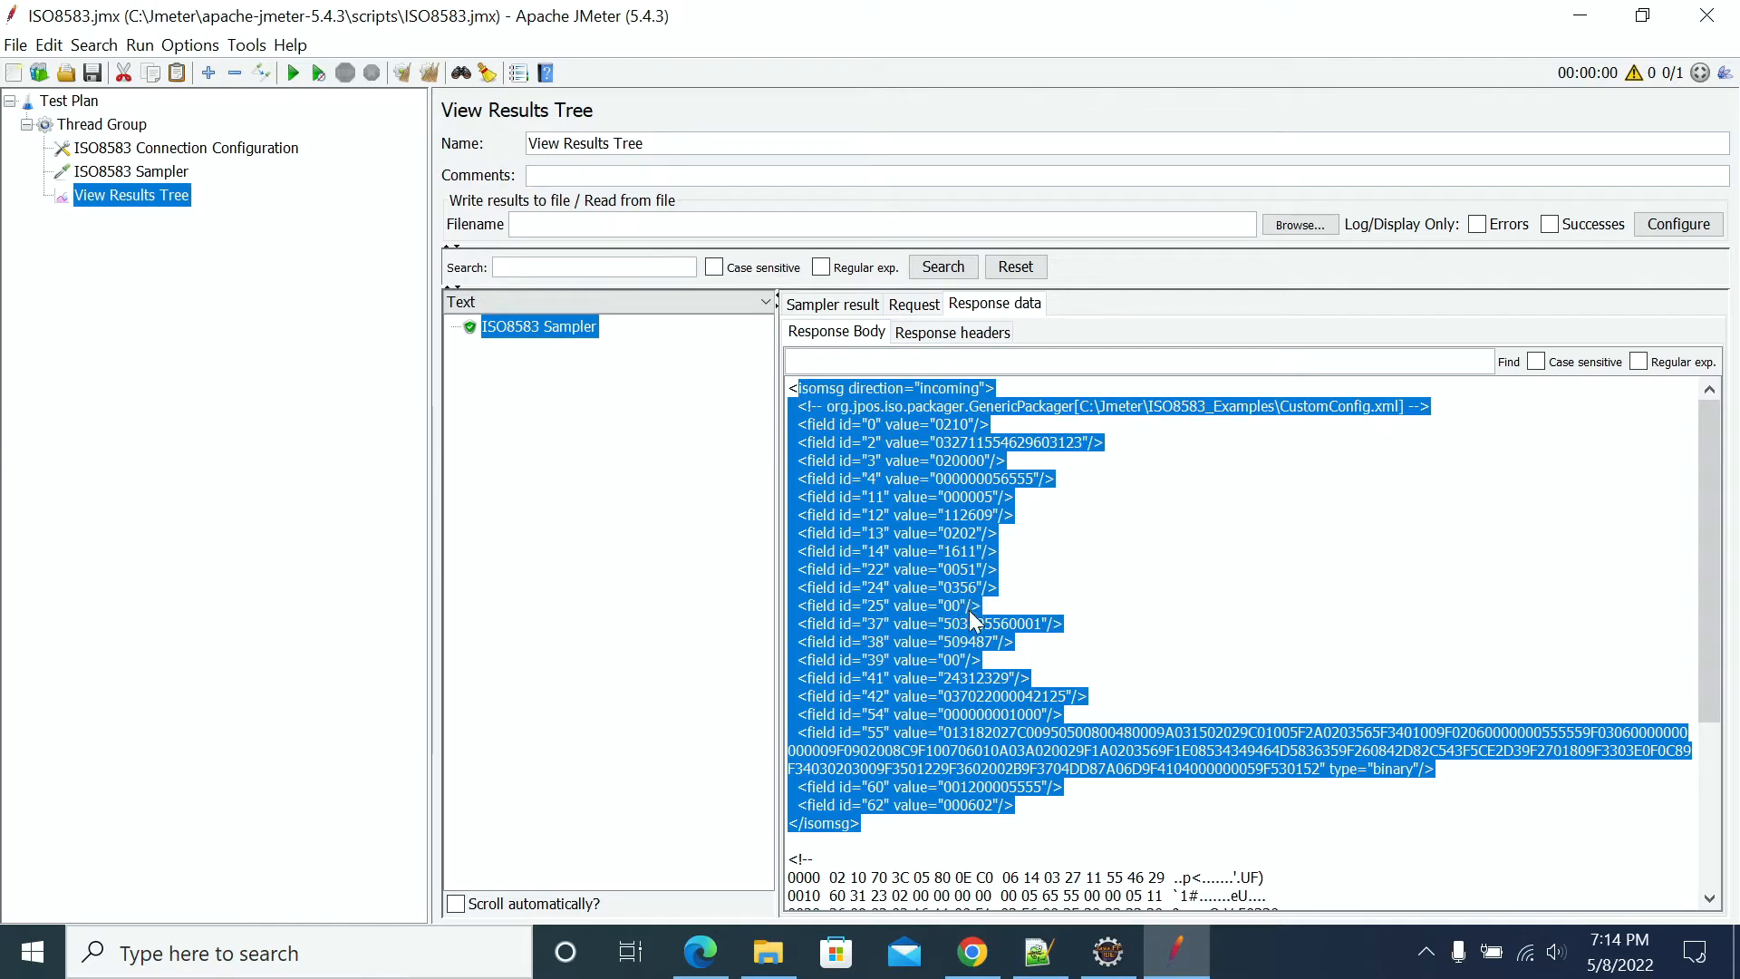
click(977, 672)
drag(980, 665, 796, 661)
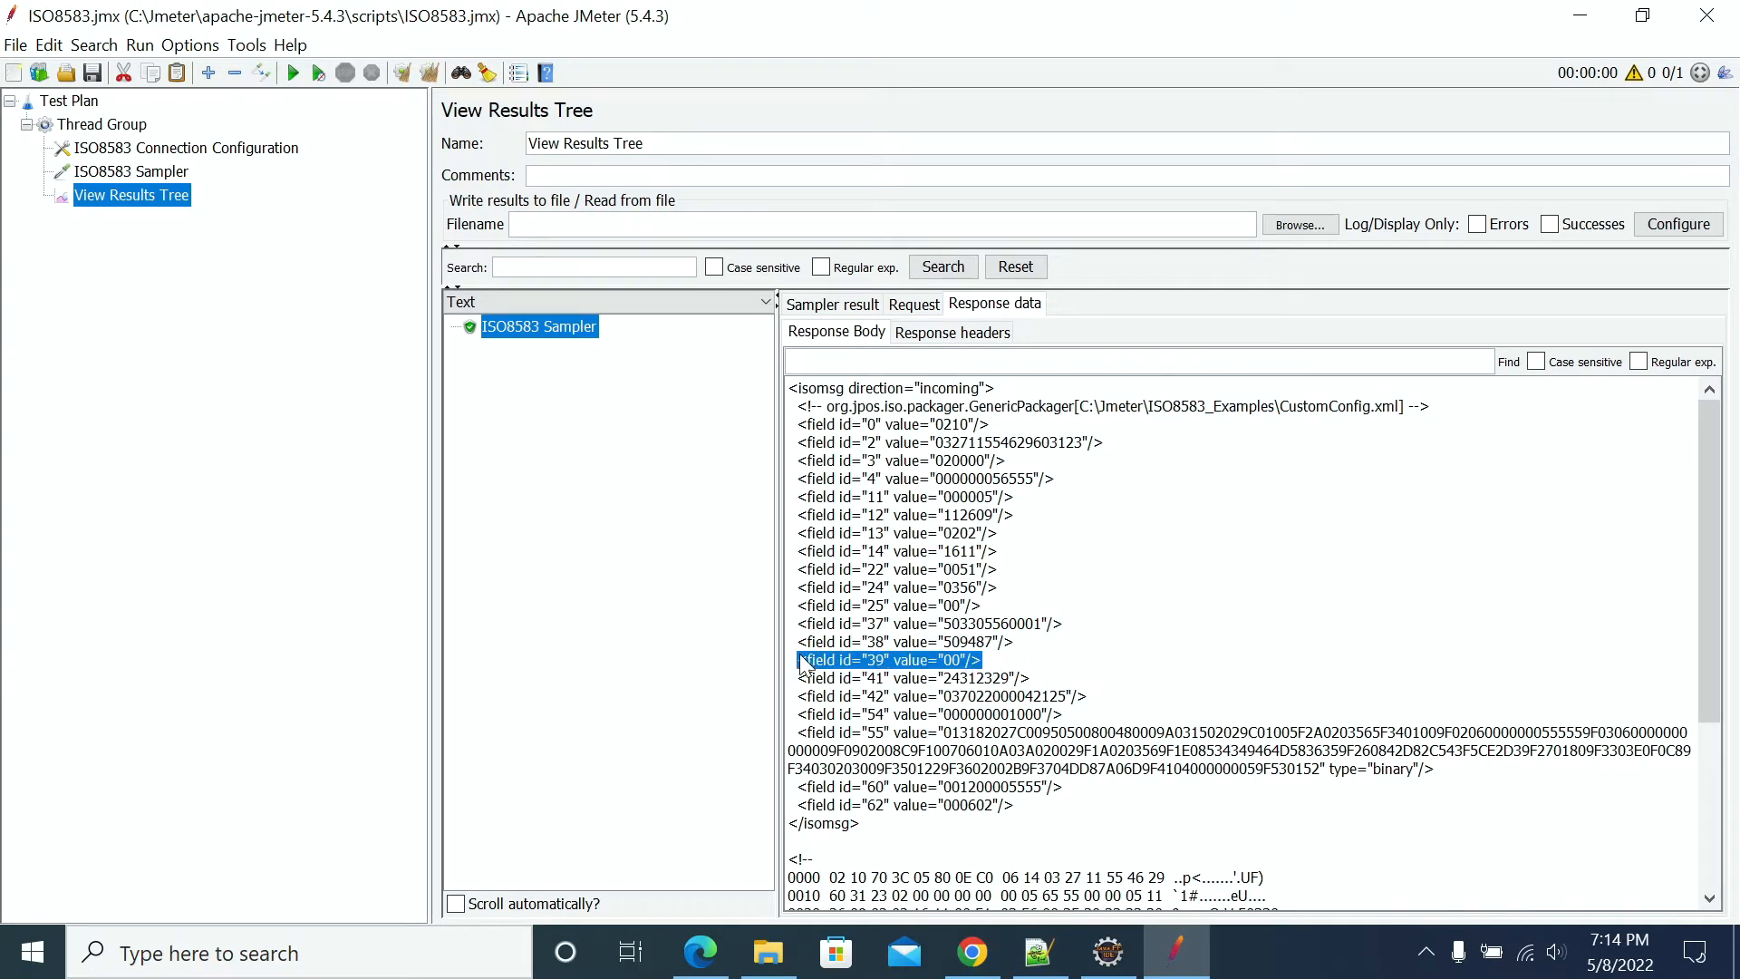
Inspect the outgoing message's XML fields and the hex dump beneath them in the request body
click(903, 306)
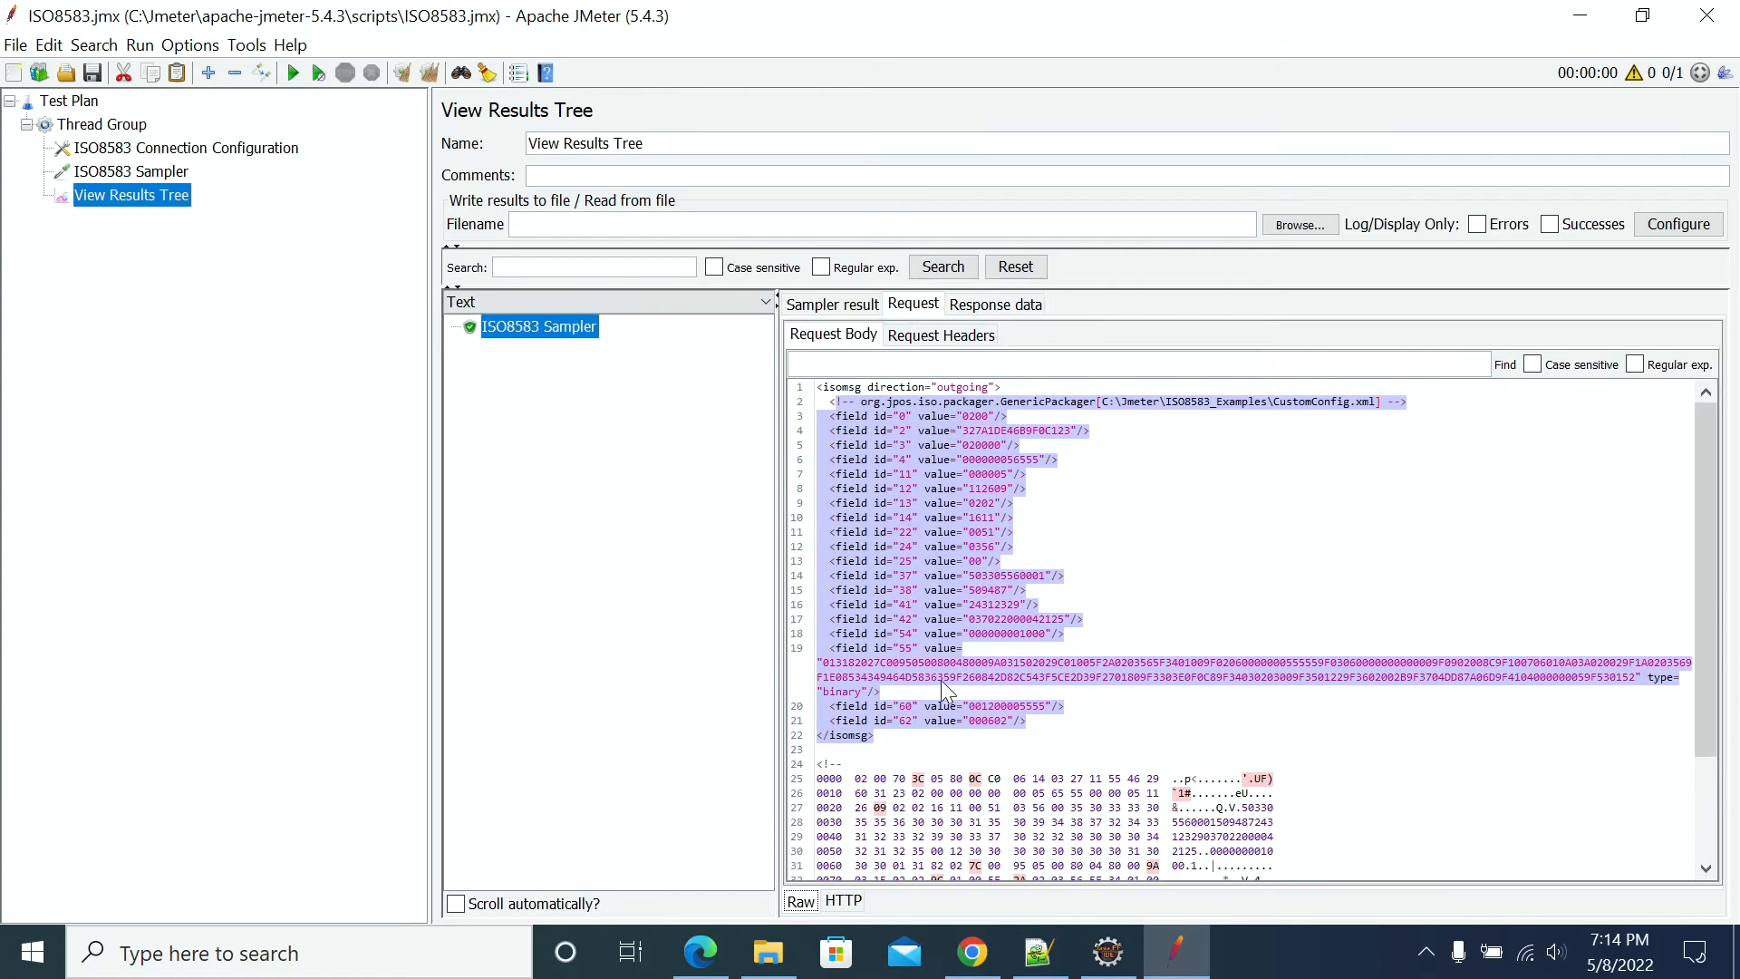
click(897, 724)
drag(906, 739, 818, 437)
scroll(947, 702, down, 3)
drag(1263, 859, 751, 627)
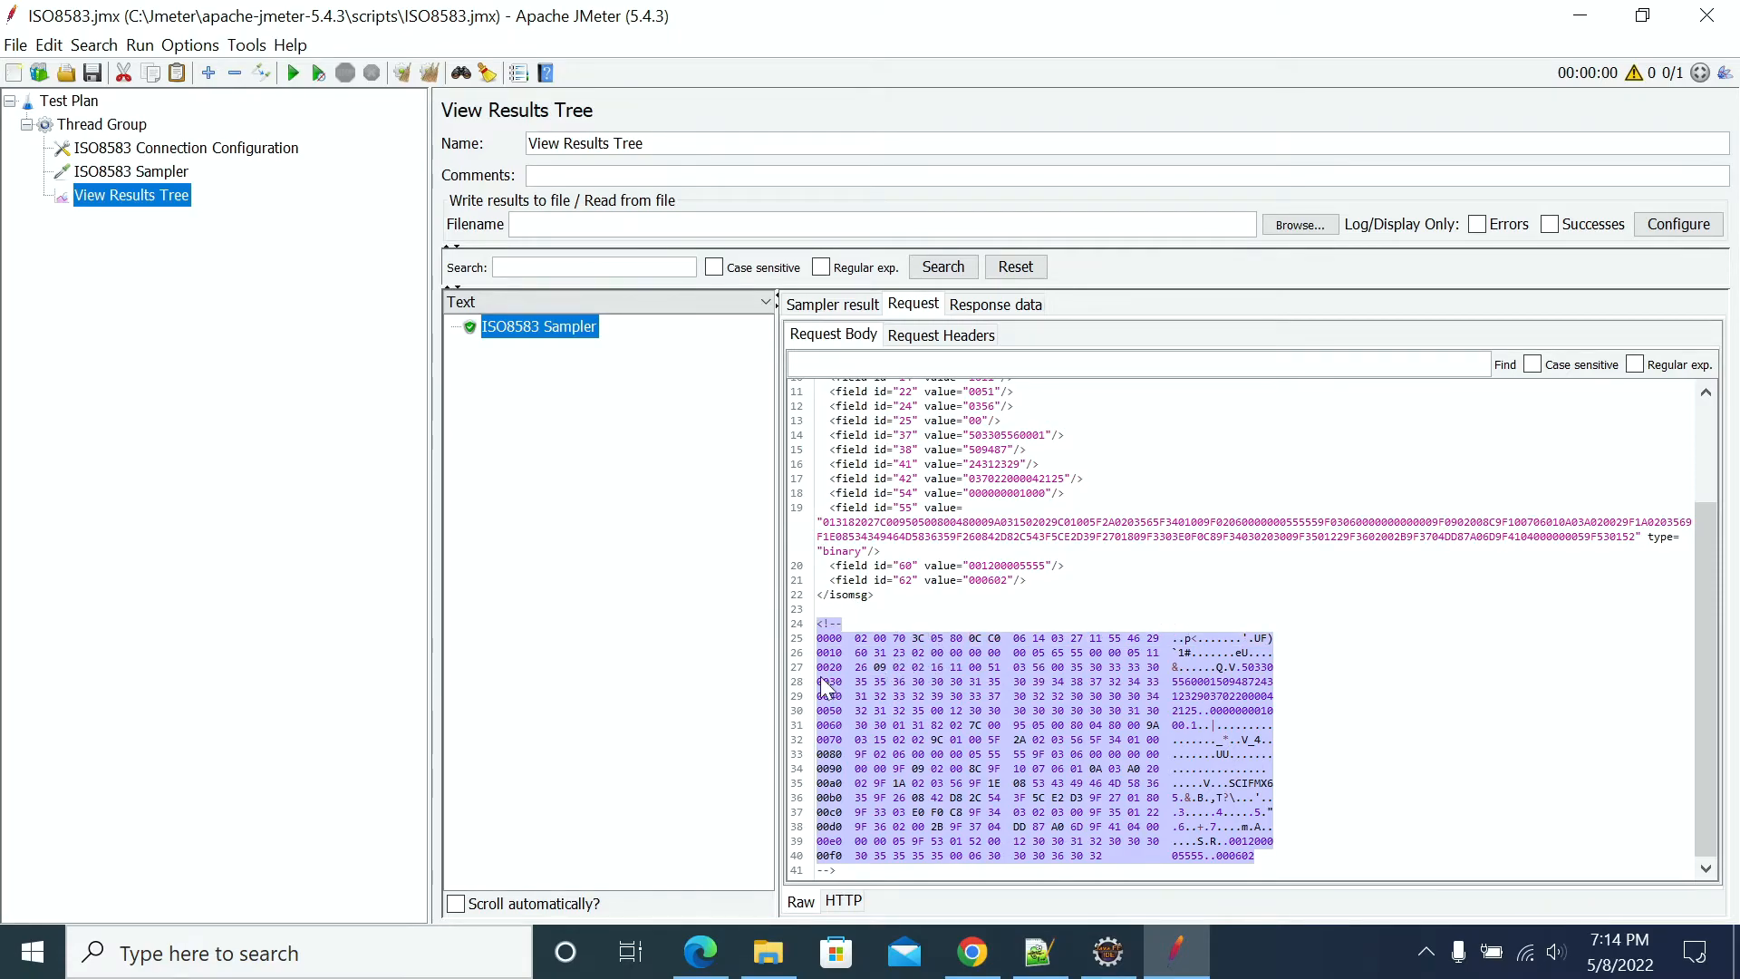
scroll(952, 571, up, 3)
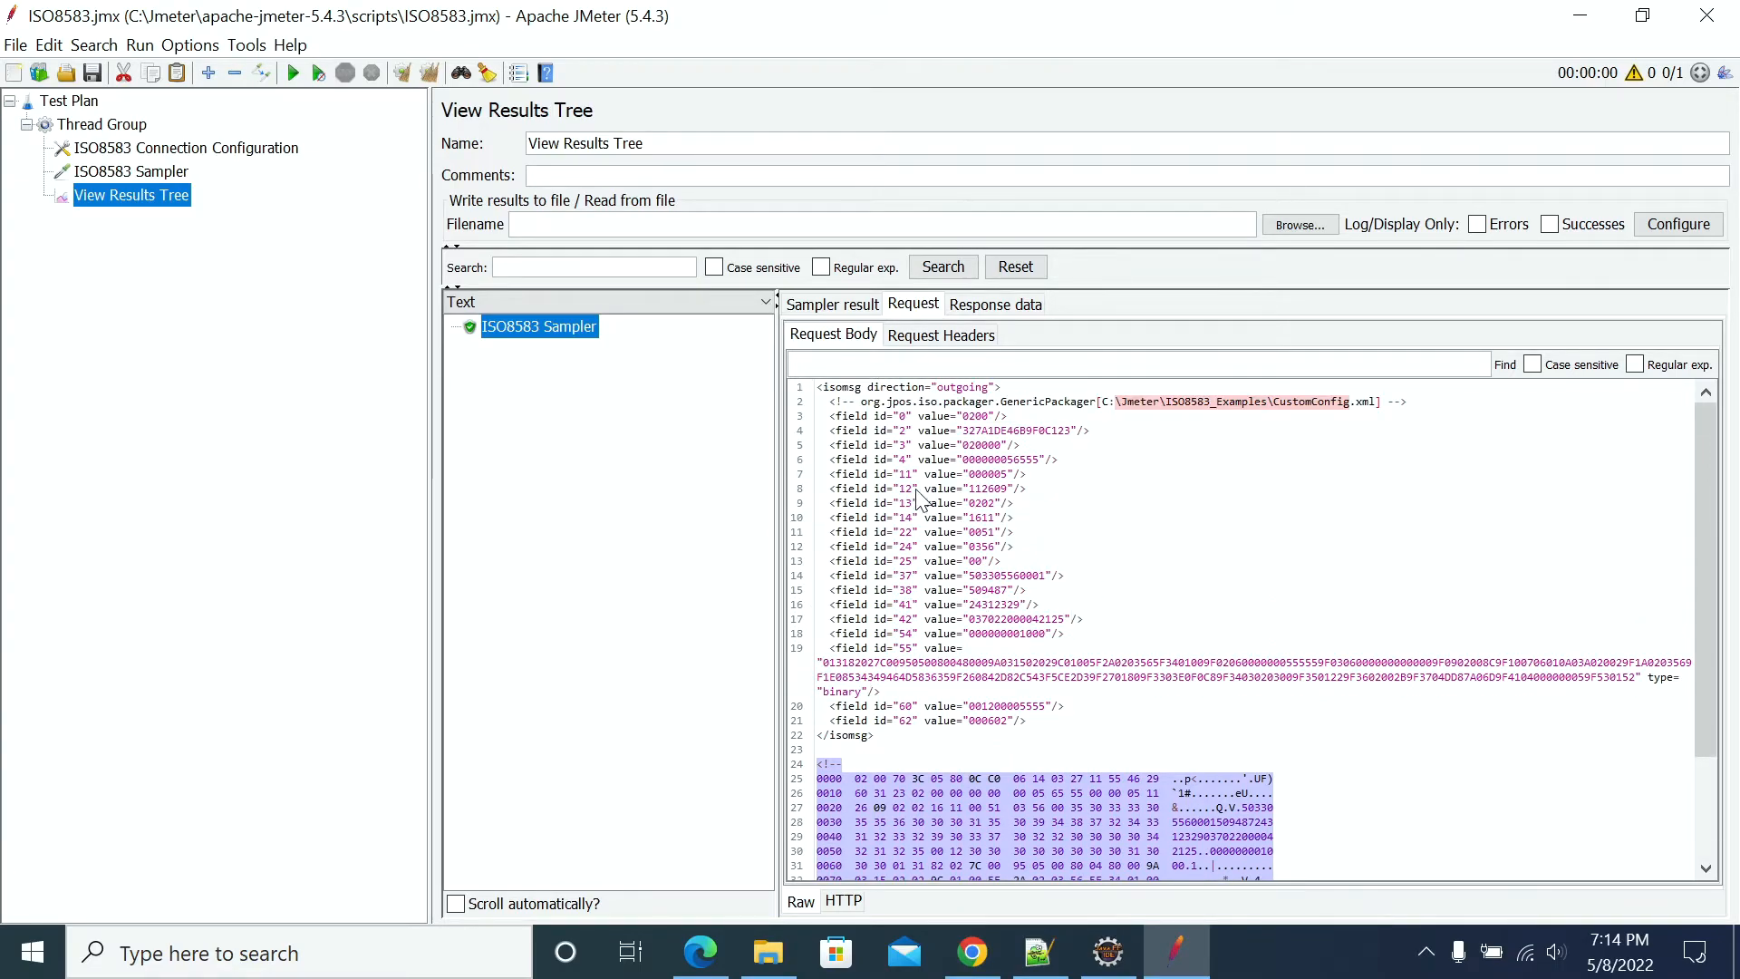
Compare the incoming message in the response data with the outgoing message in the request
click(974, 308)
drag(997, 390, 820, 852)
click(914, 305)
drag(874, 740, 816, 388)
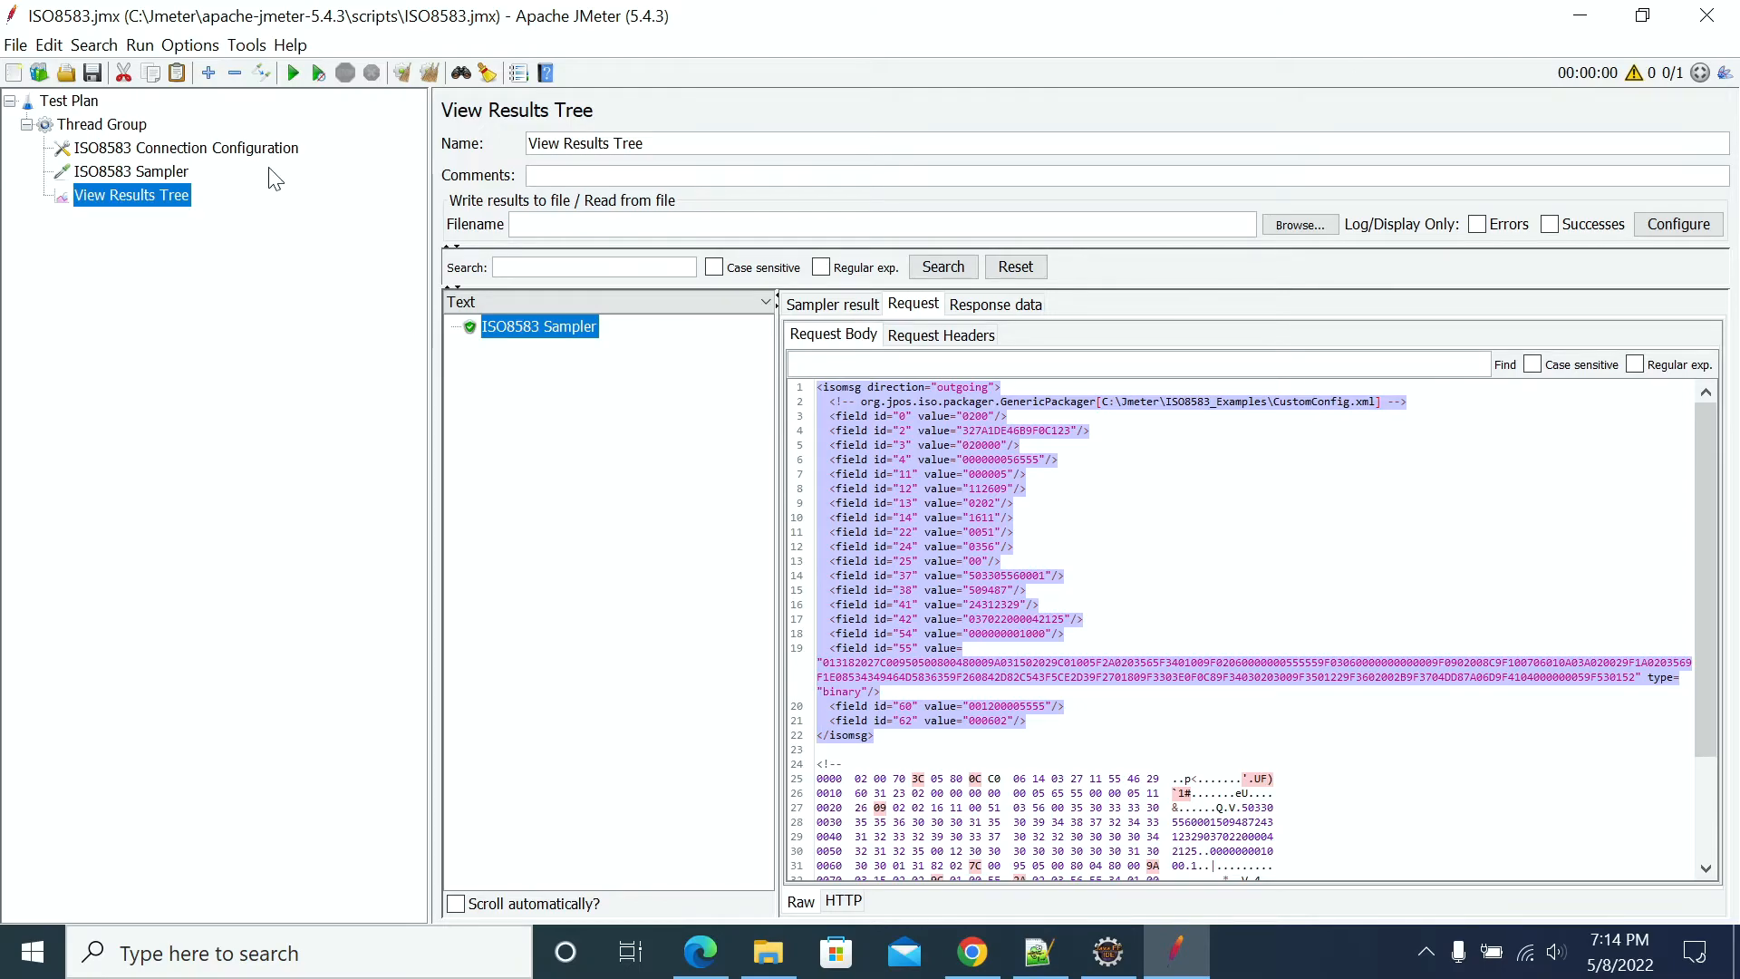
click(145, 168)
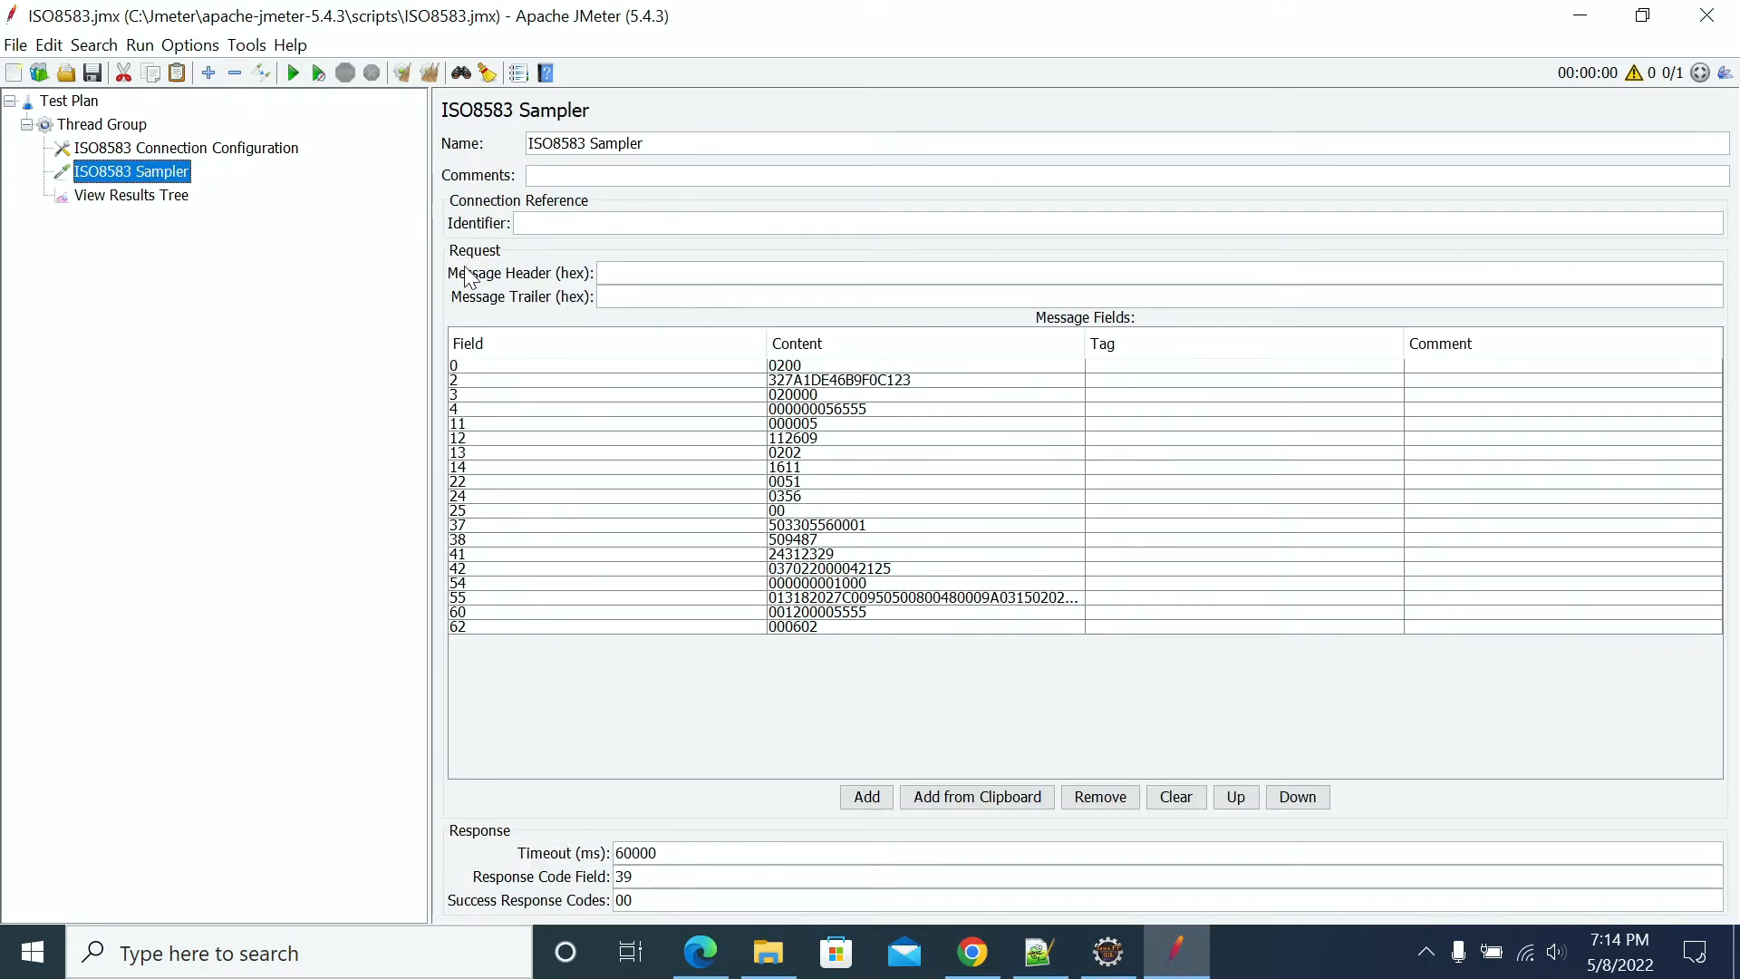
click(186, 149)
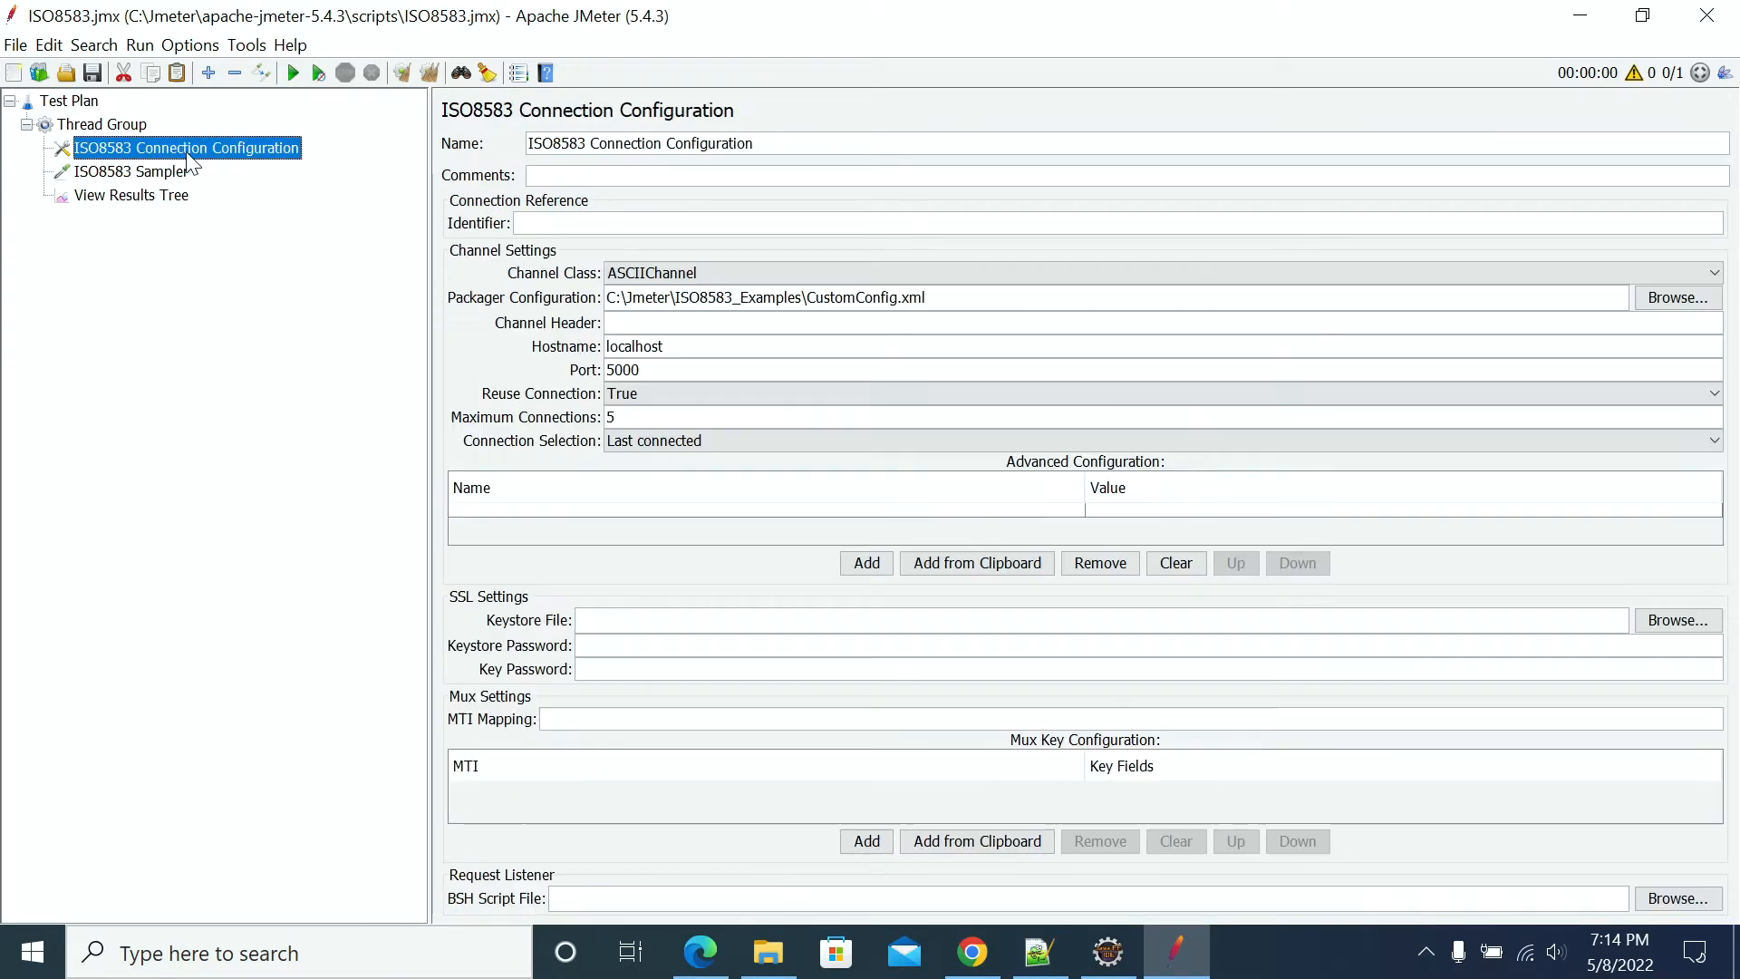
click(739, 272)
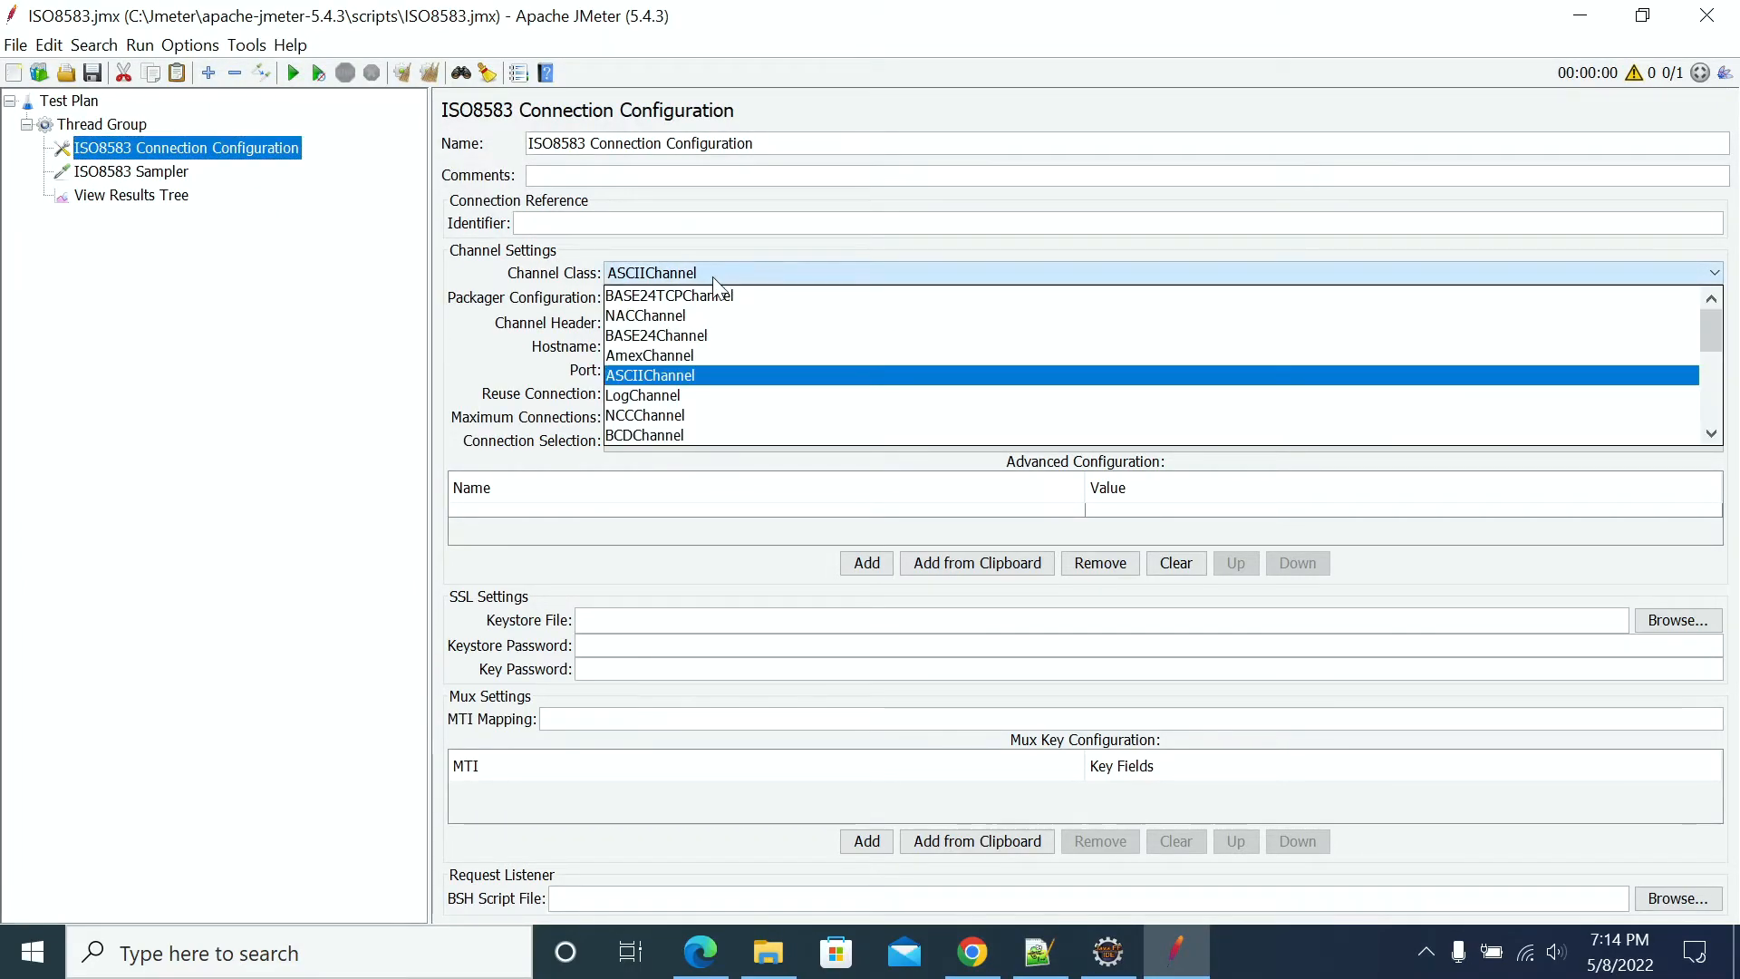
click(657, 315)
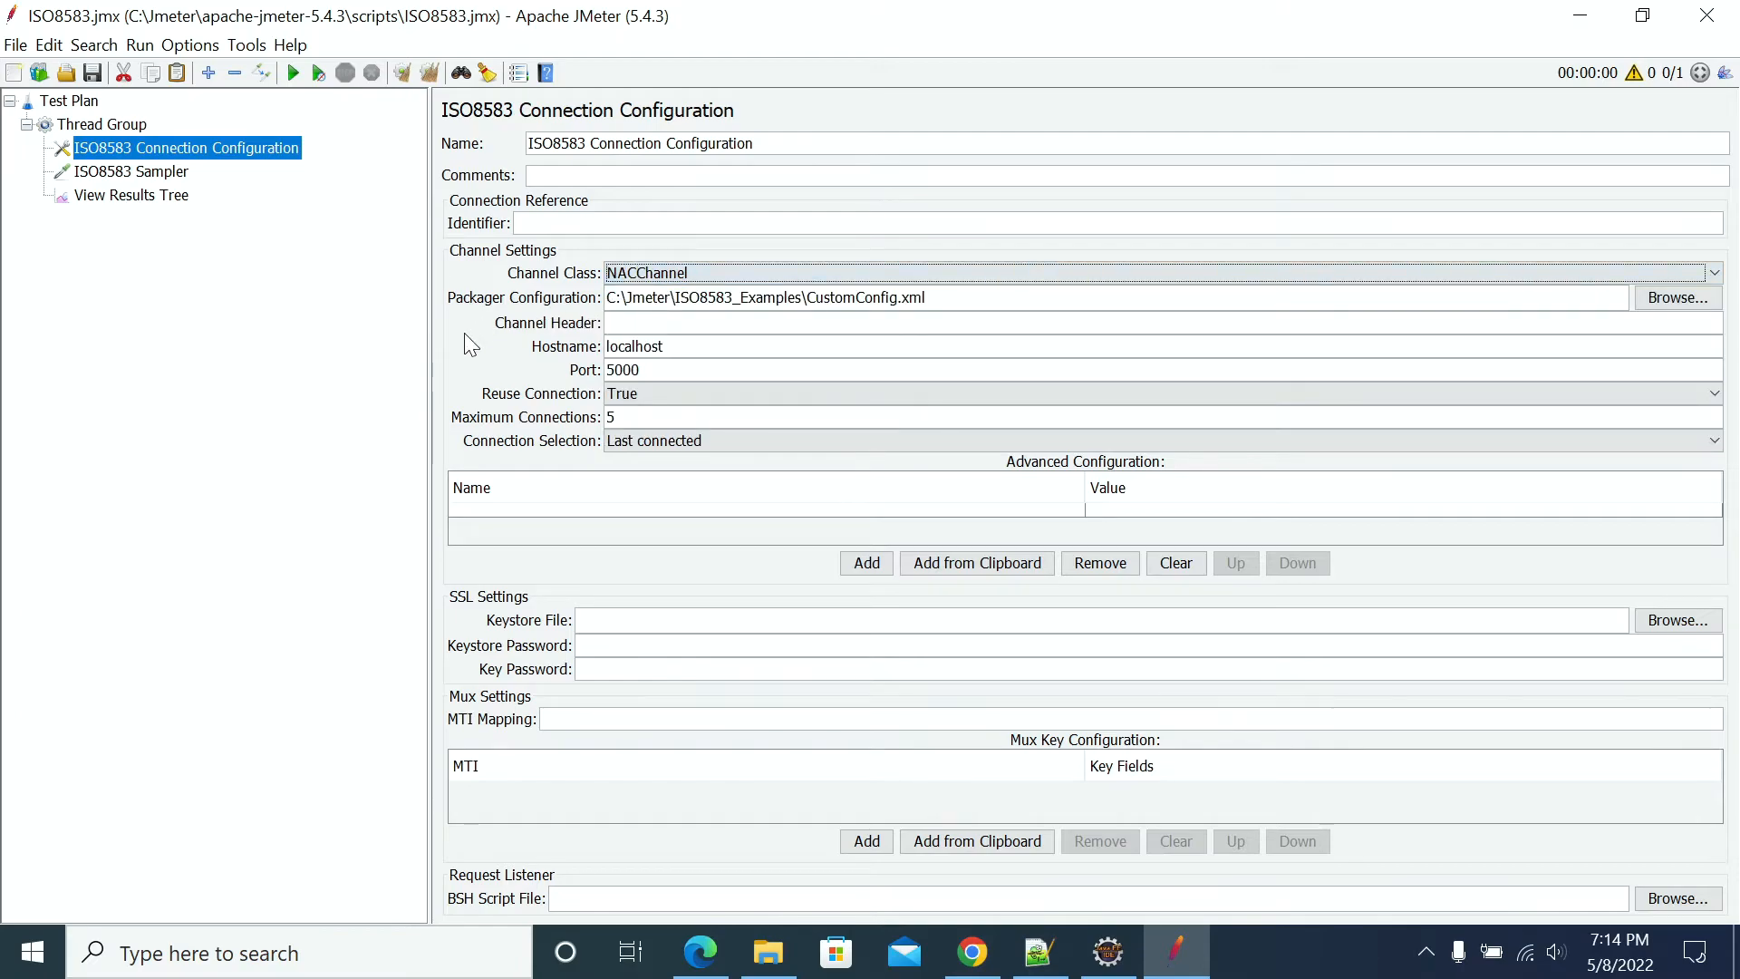
key(ctrl+r)
click(172, 198)
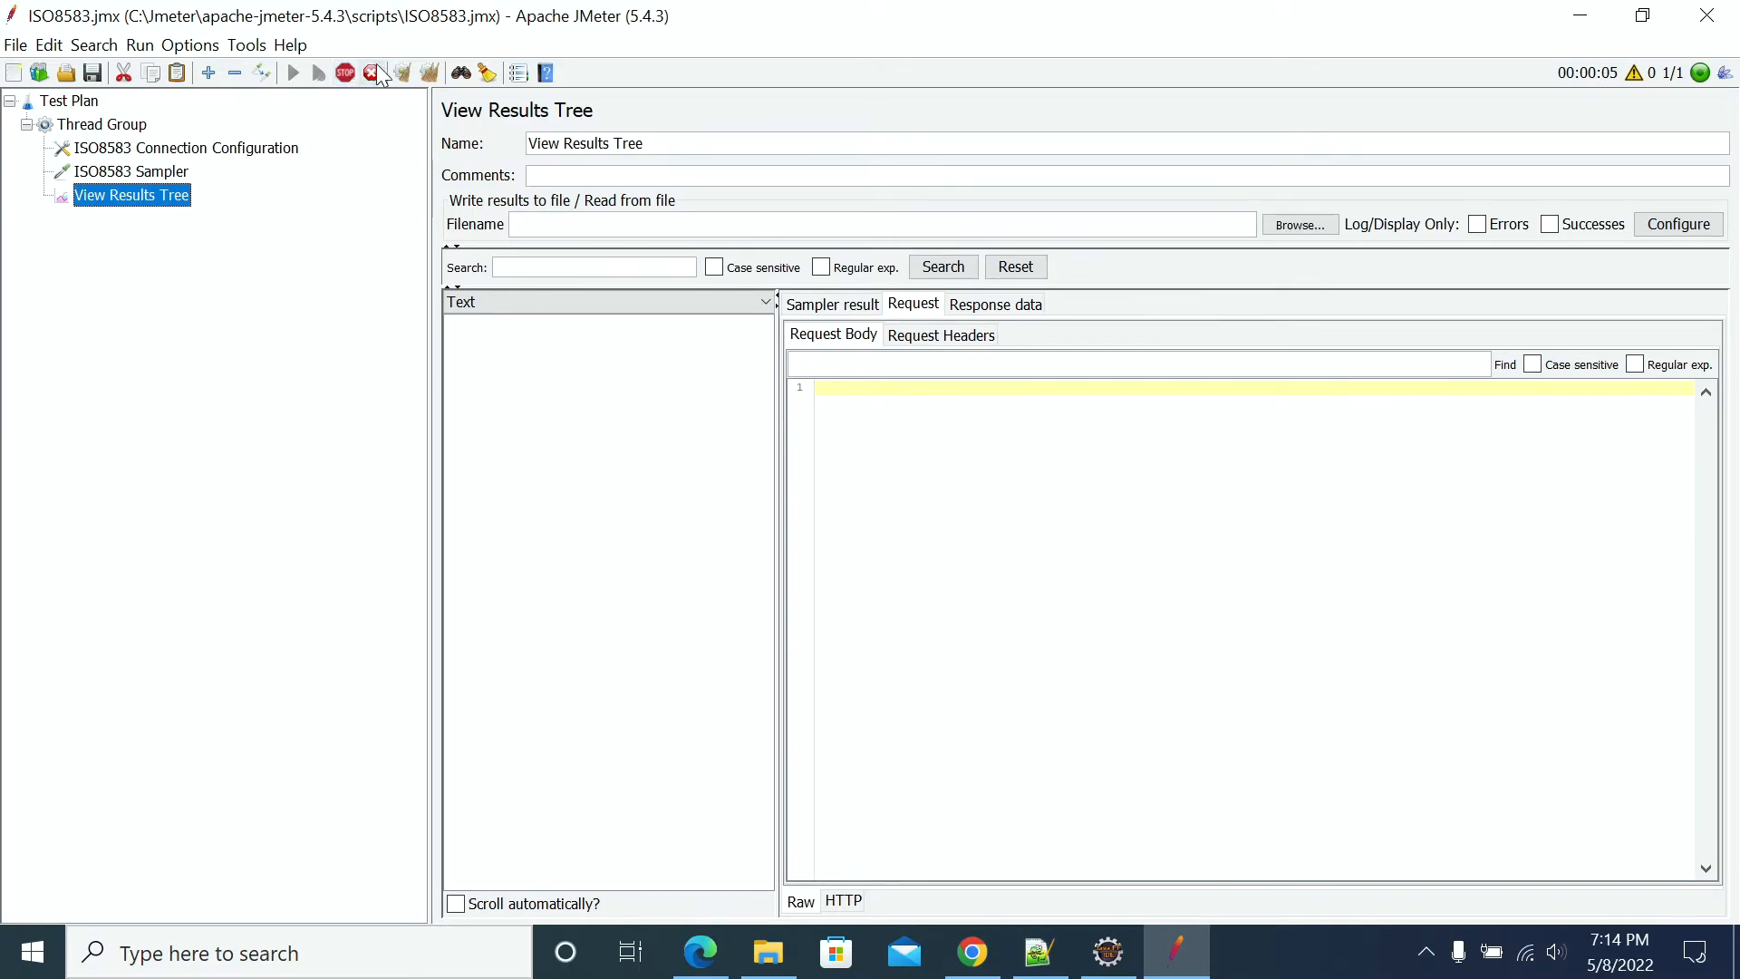
Switch to Eclipse and examine the ISO messages and fields the mock server logged in the console
click(1106, 950)
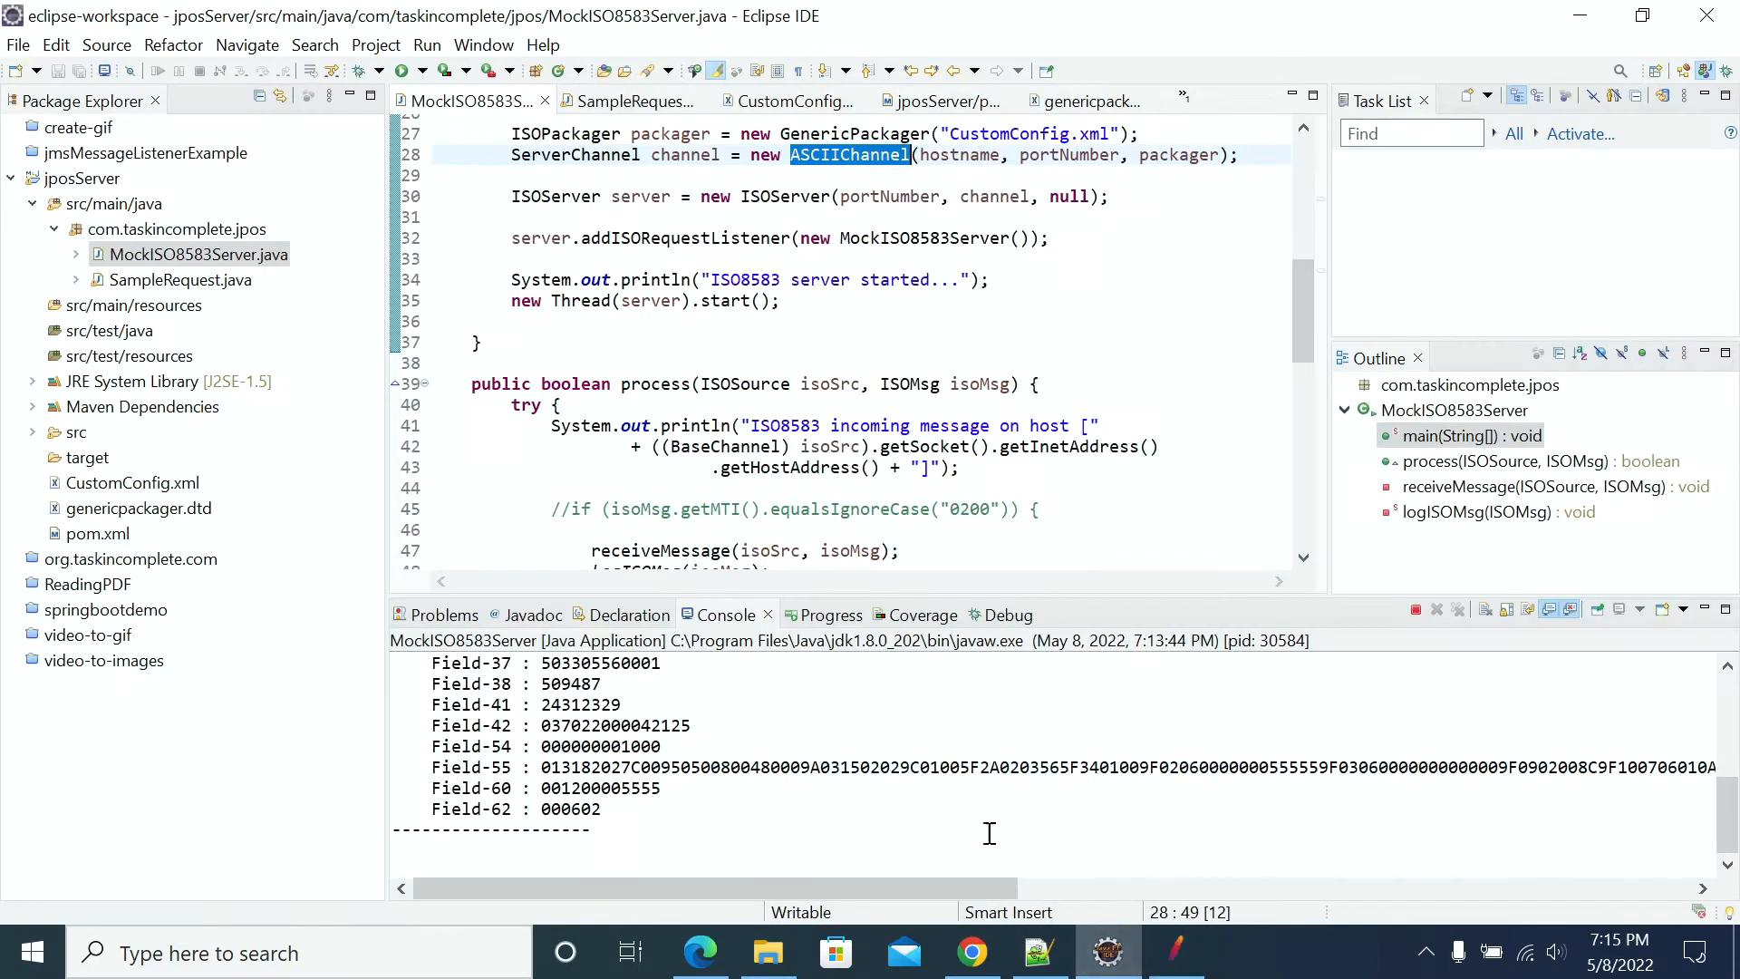
scroll(656, 777, up, 7)
drag(574, 725, 391, 729)
scroll(640, 738, down, 5)
scroll(657, 763, up, 3)
scroll(657, 763, up, 2)
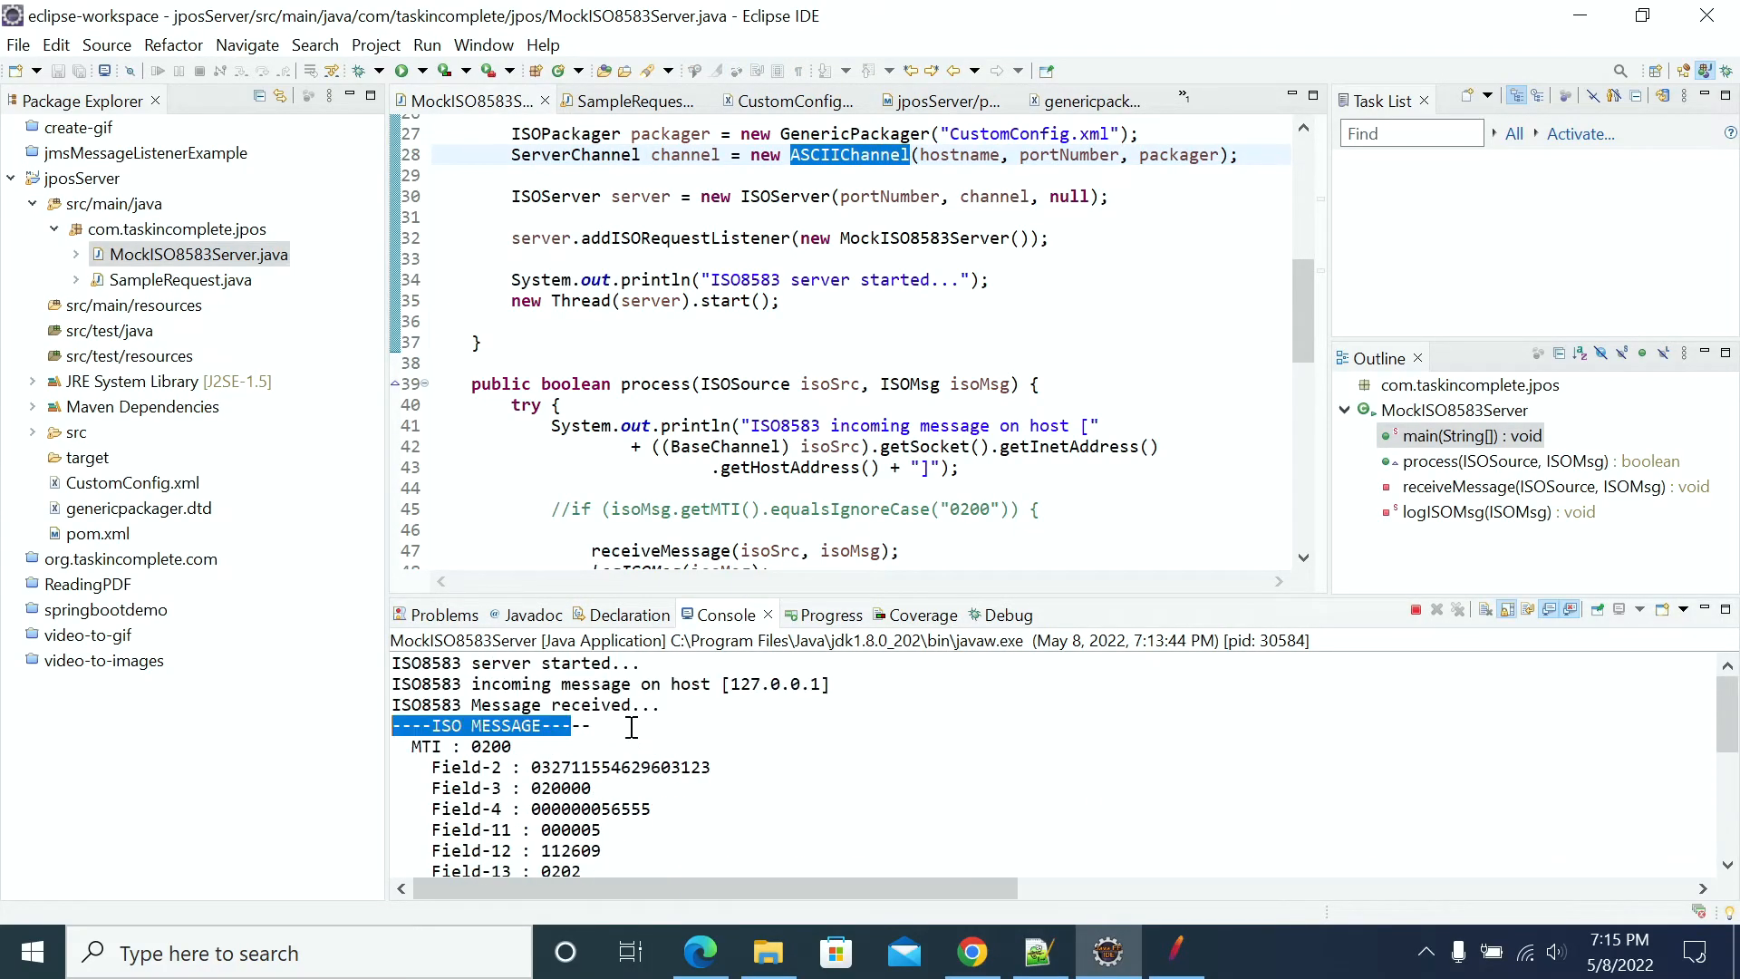
drag(638, 706, 391, 709)
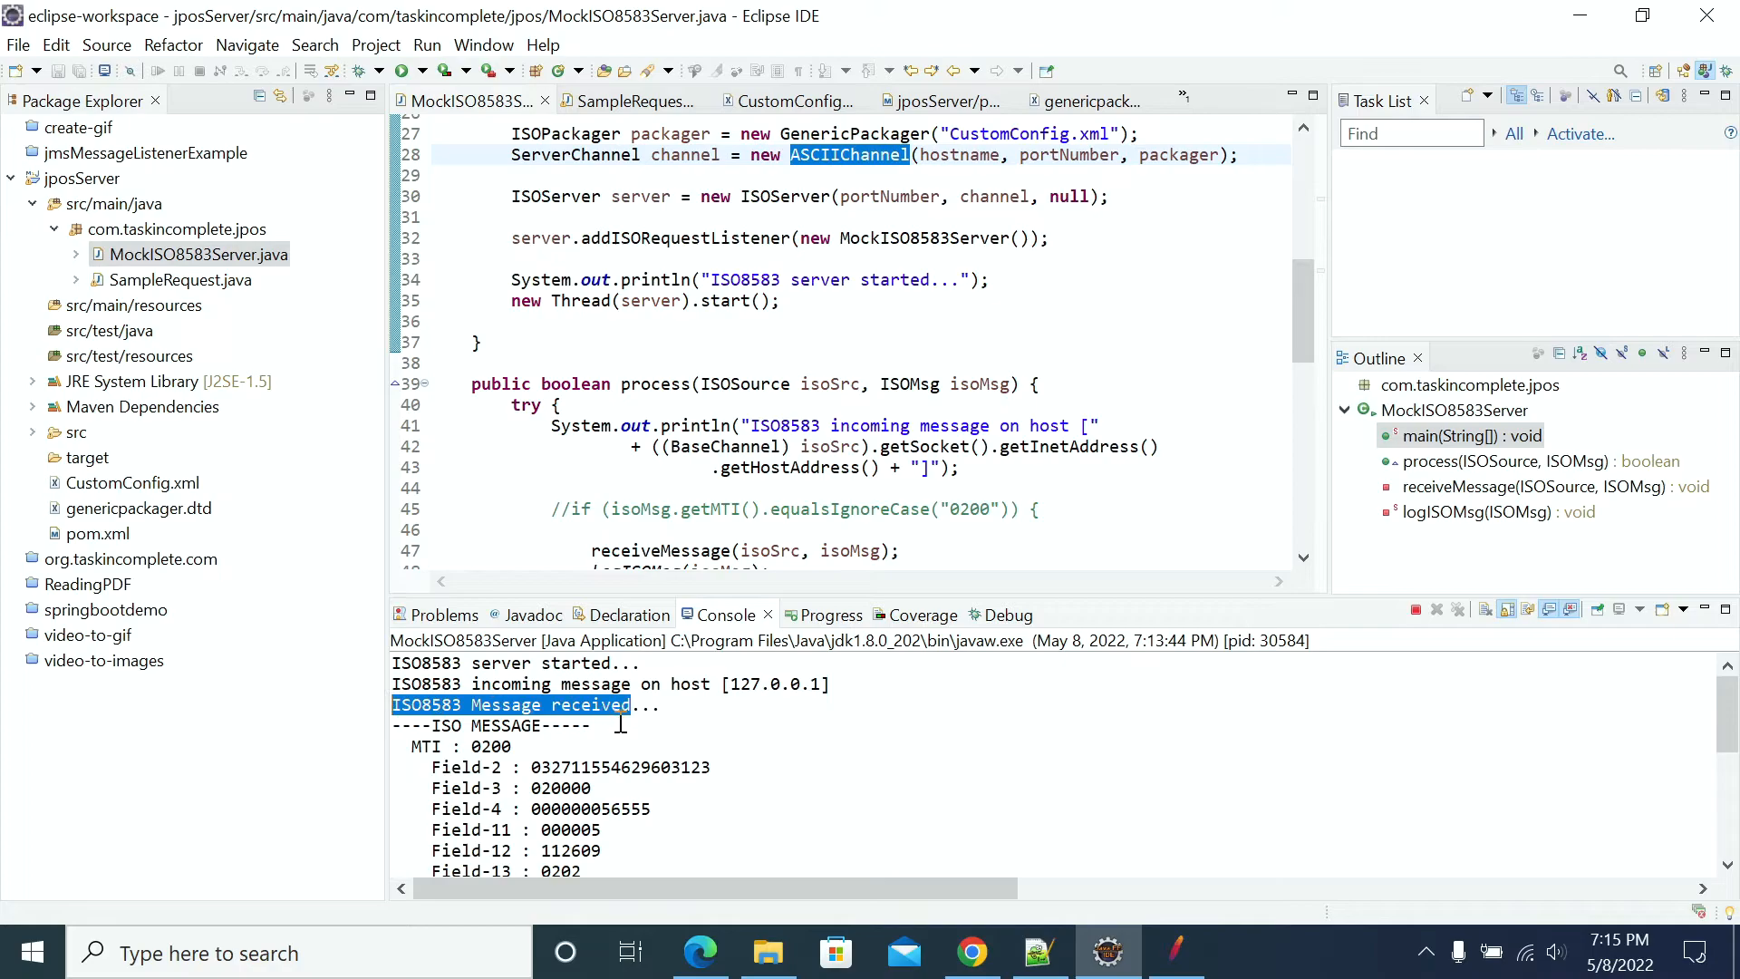
scroll(633, 750, down, 5)
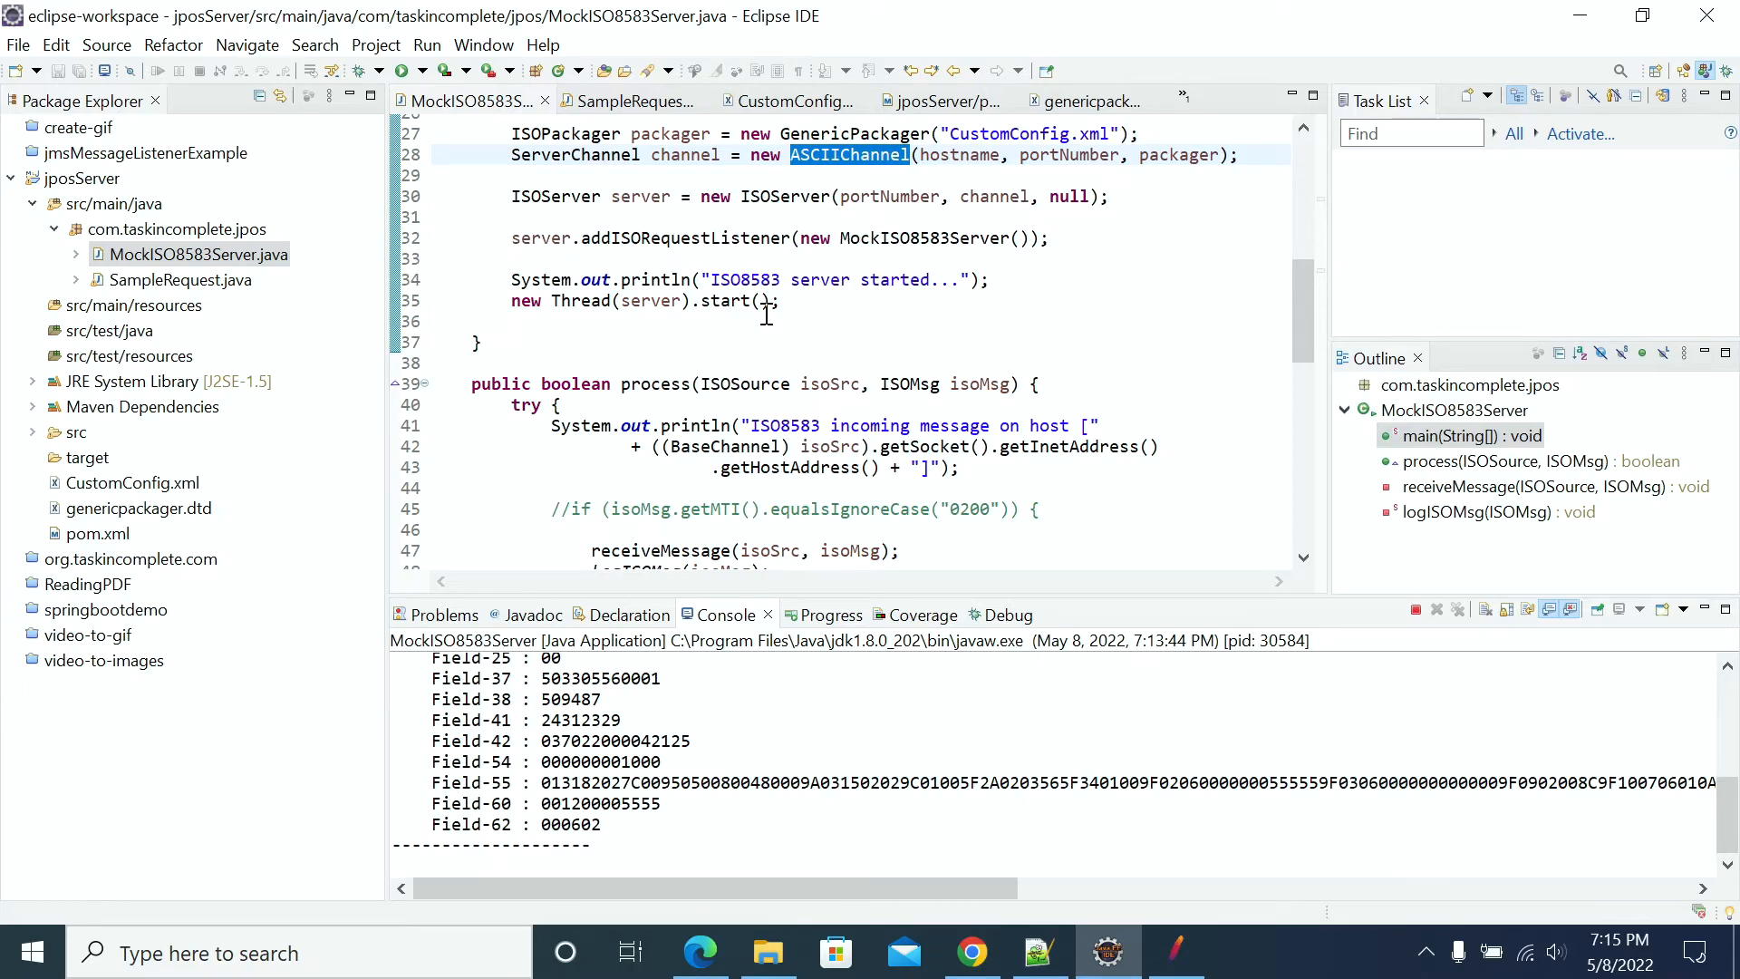
Return to JMeter and view the request body of the new ISO8583 Sampler result
mouse_move(1188, 944)
mouse_move(1181, 950)
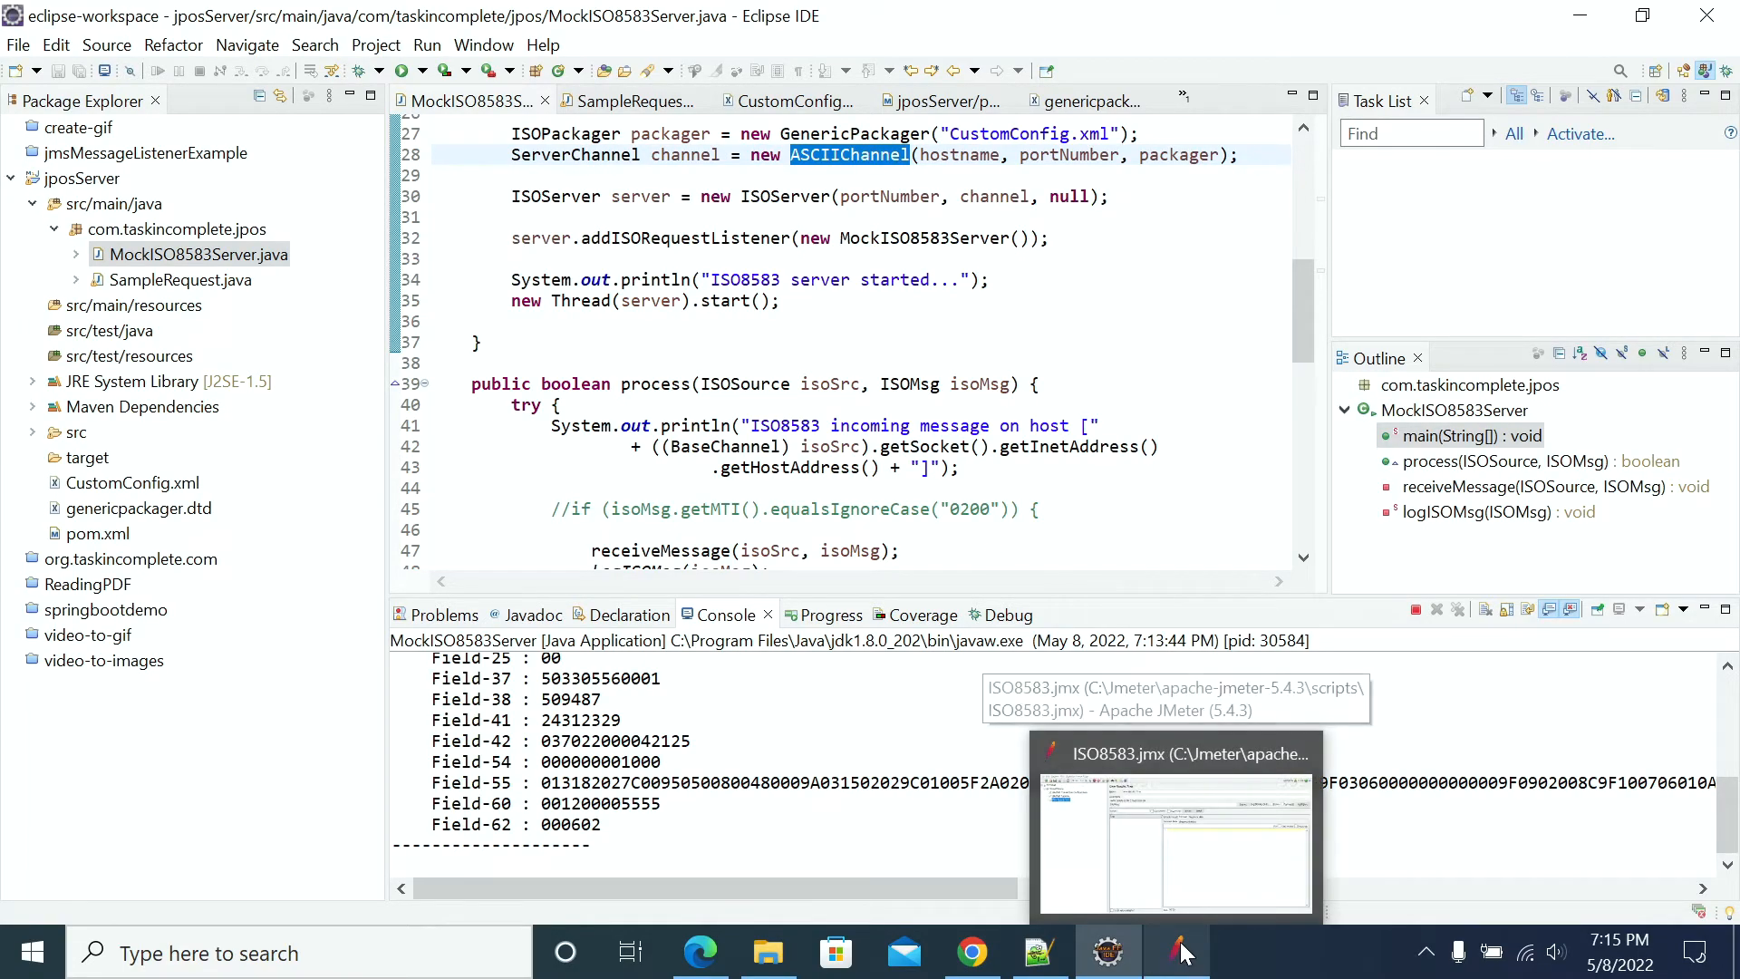
click(1180, 950)
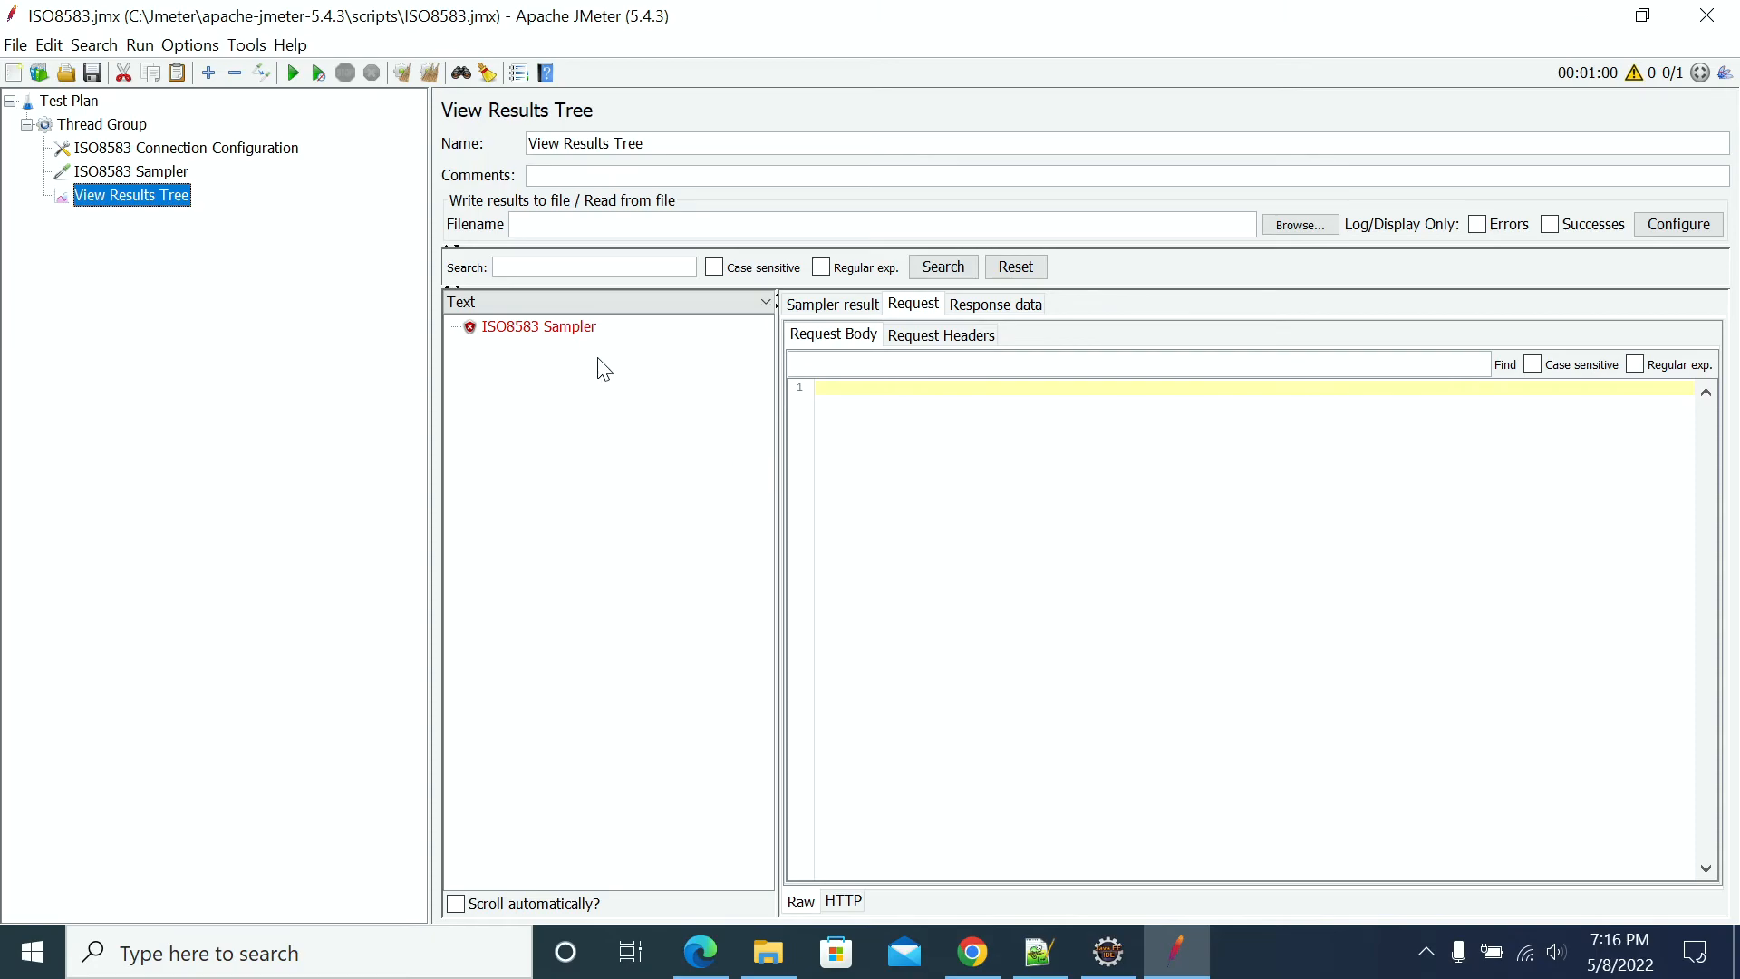
click(548, 330)
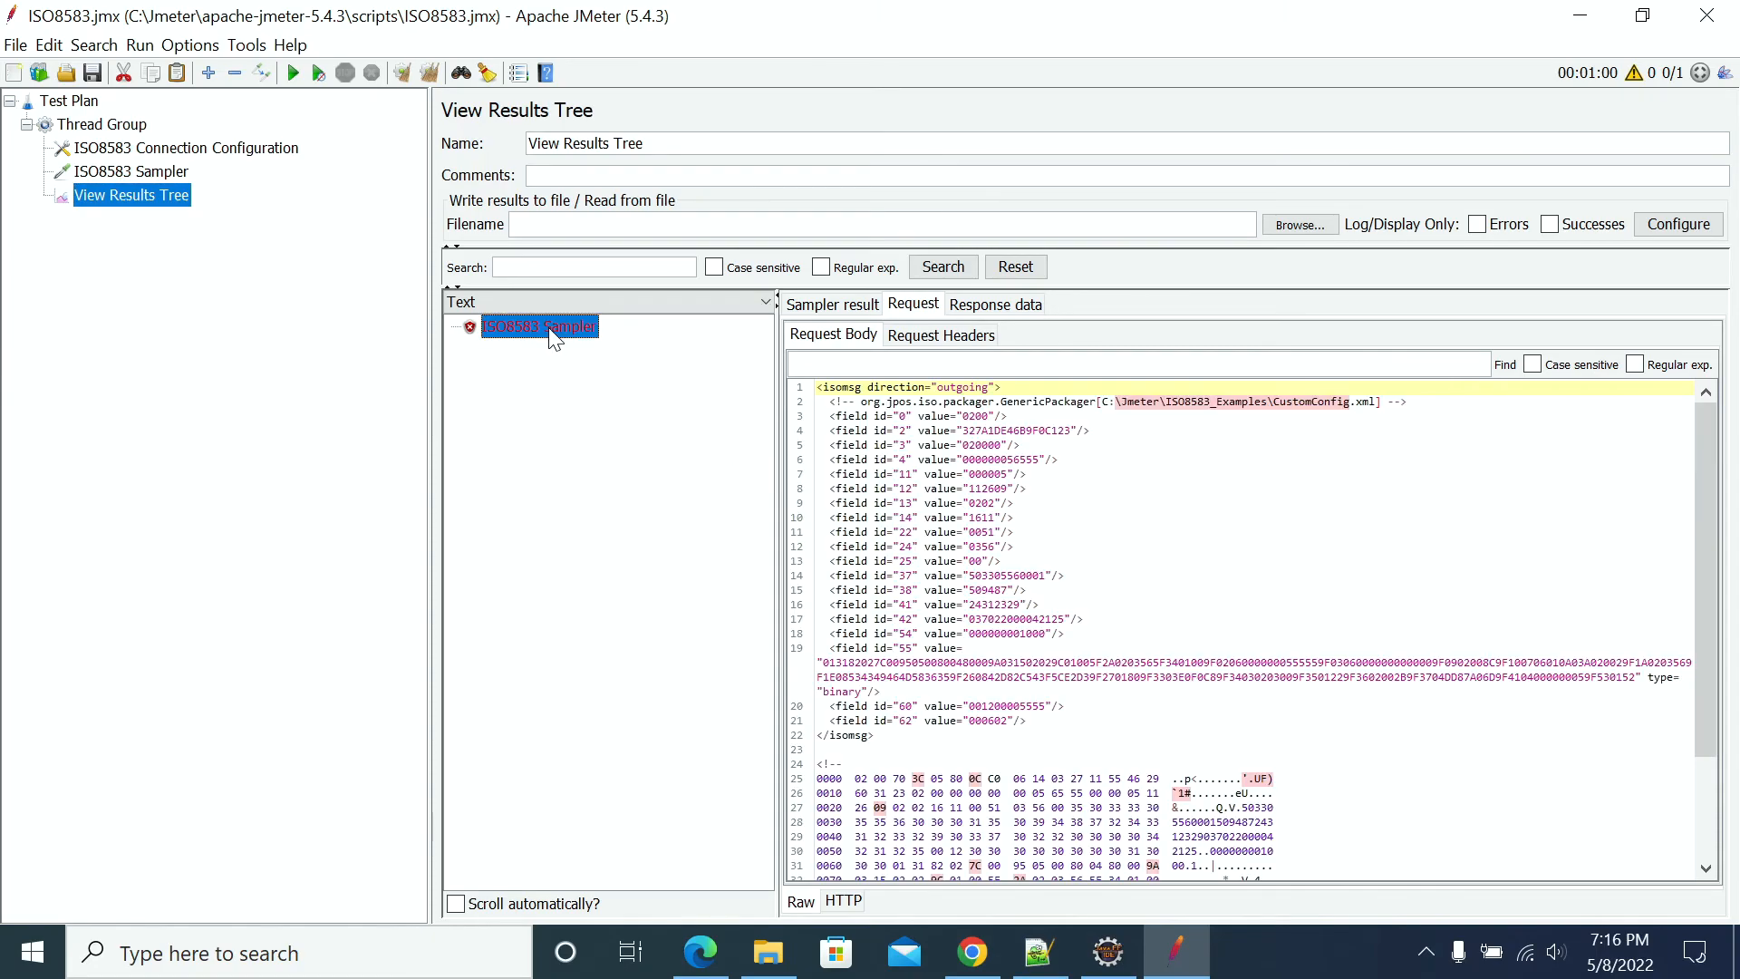
View the response data of the failed ISO8583 Sampler result, checking both its headers and body
click(1002, 311)
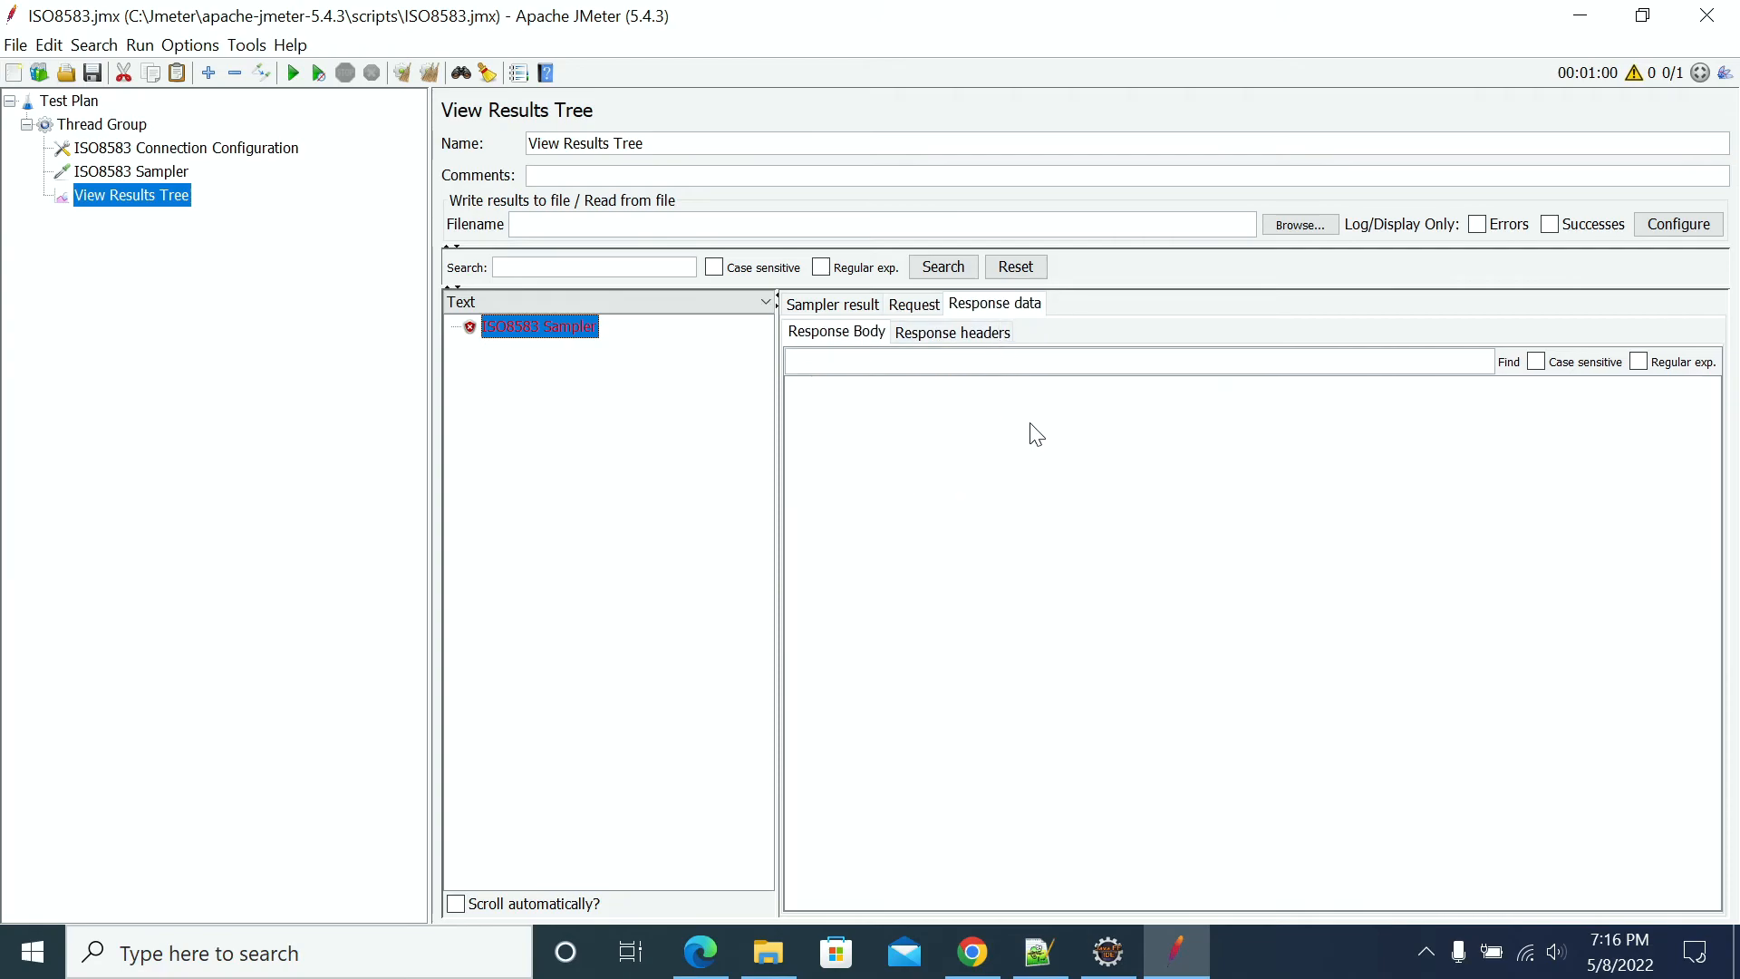
click(942, 334)
click(857, 336)
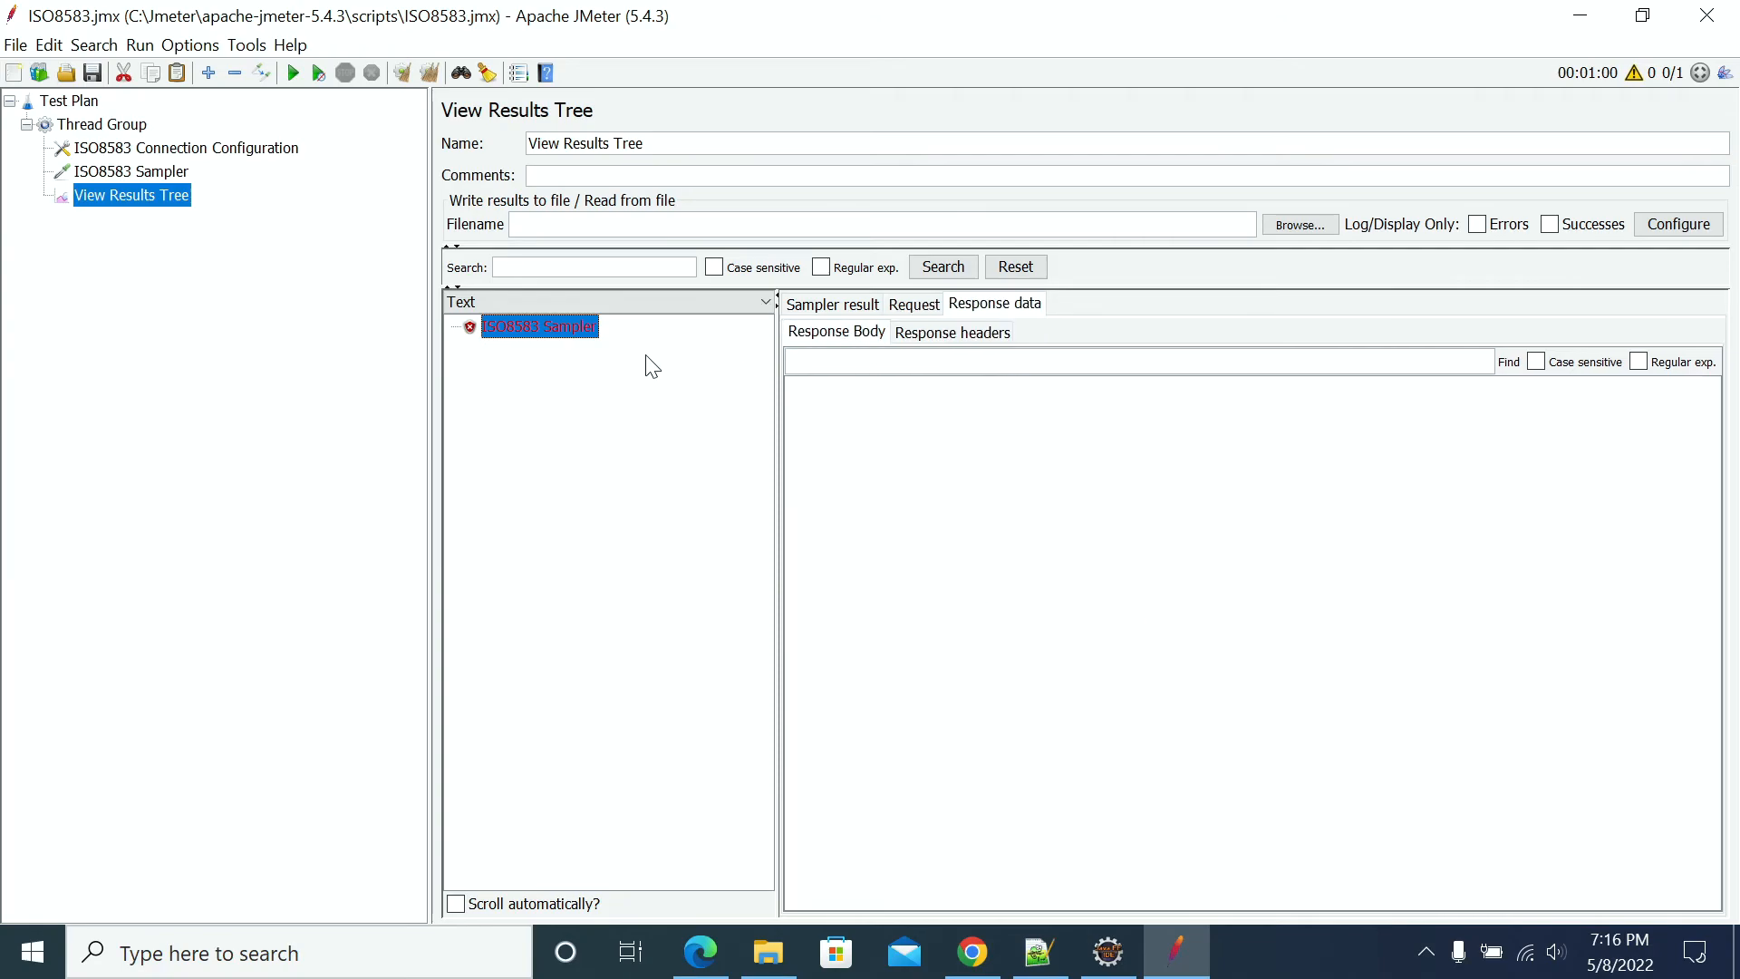
click(109, 172)
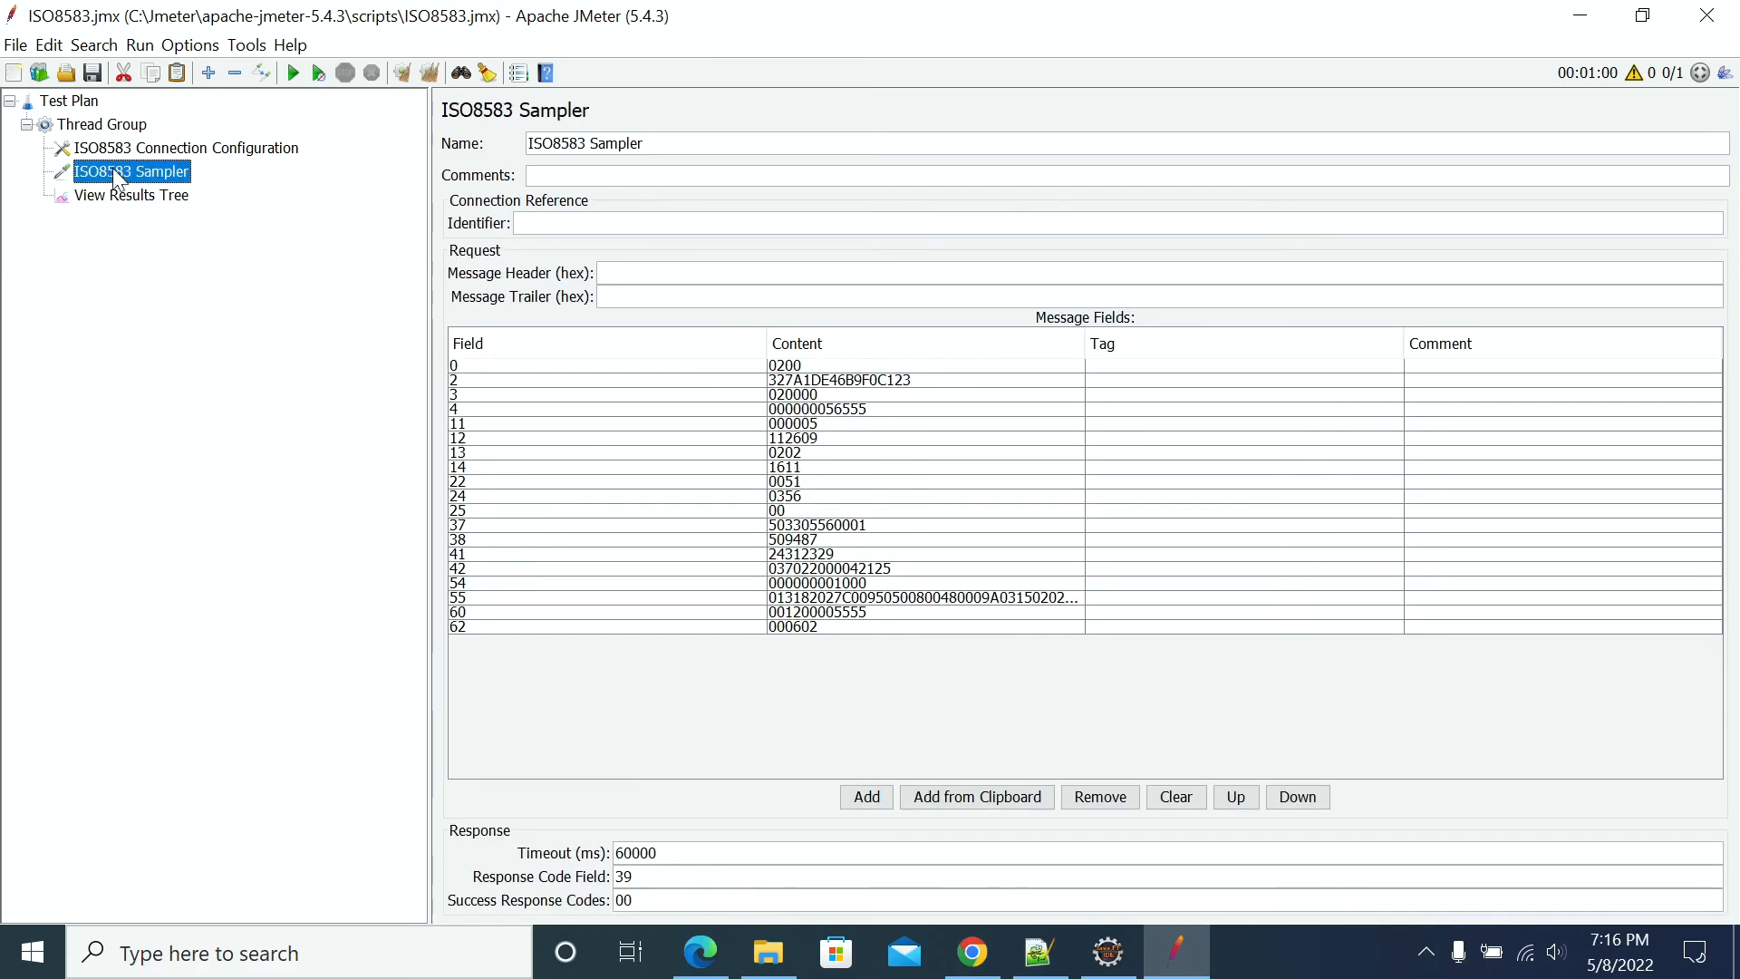
click(263, 150)
click(716, 275)
click(625, 334)
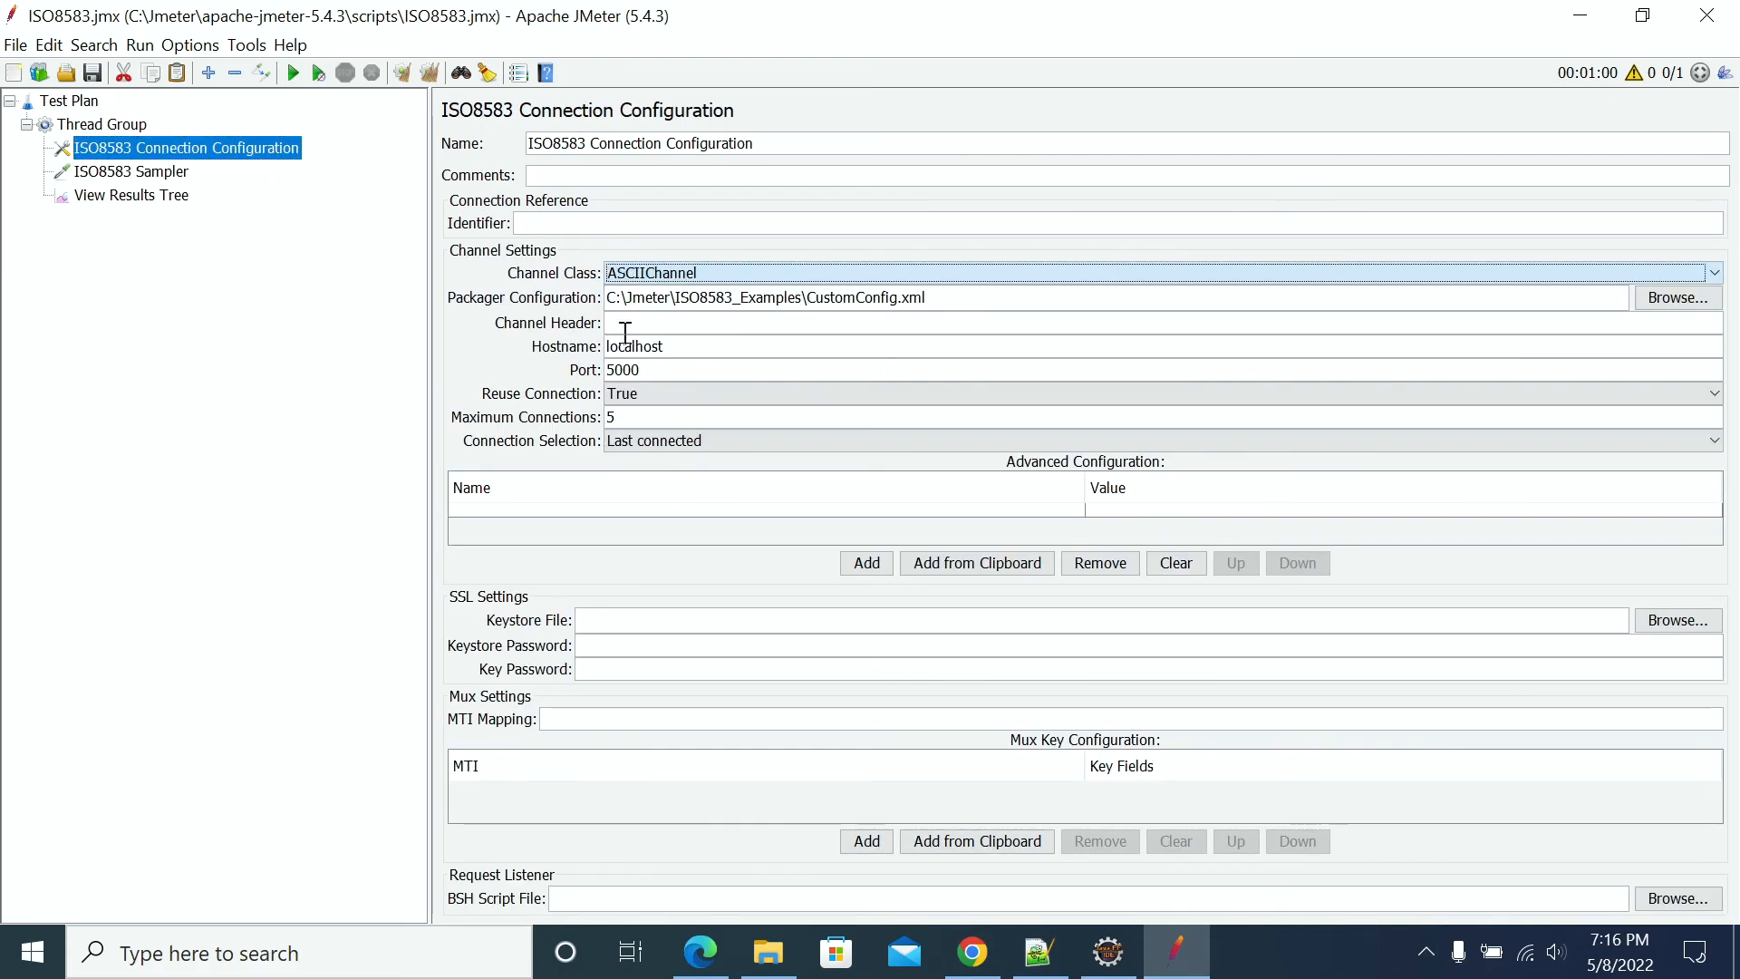
click(156, 198)
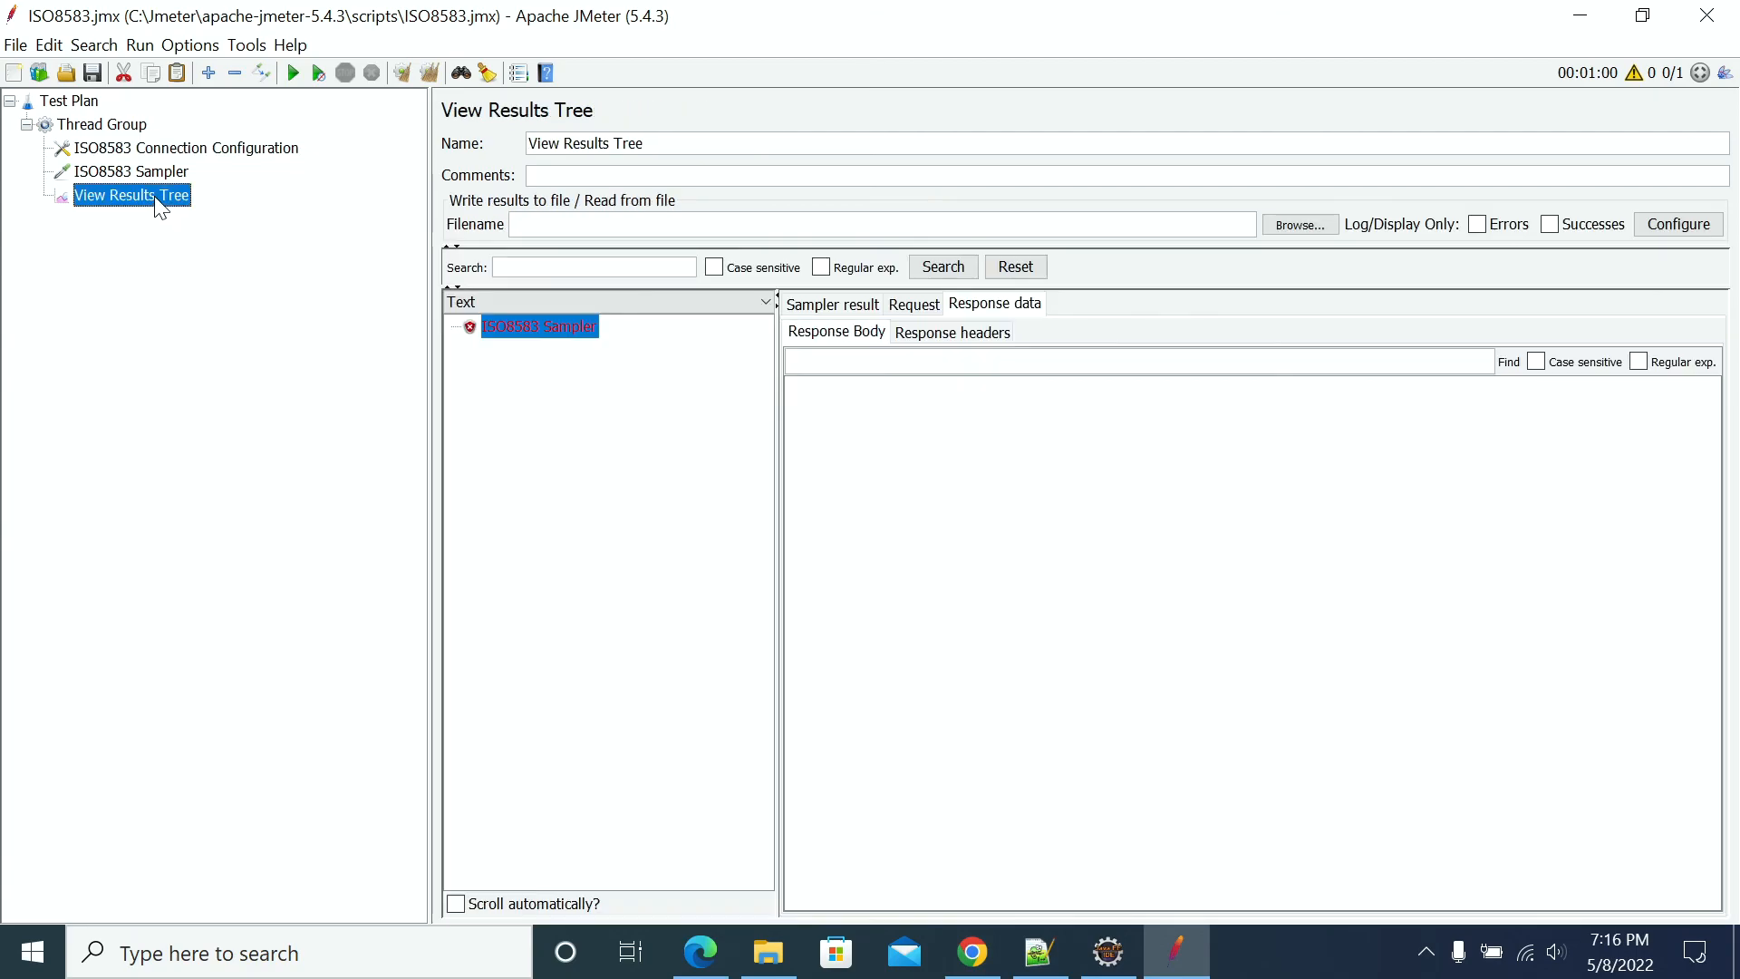
key(ctrl+r)
Examine the new ISO8583 Sampler result's response headers and body, and view its request body
click(569, 351)
click(953, 332)
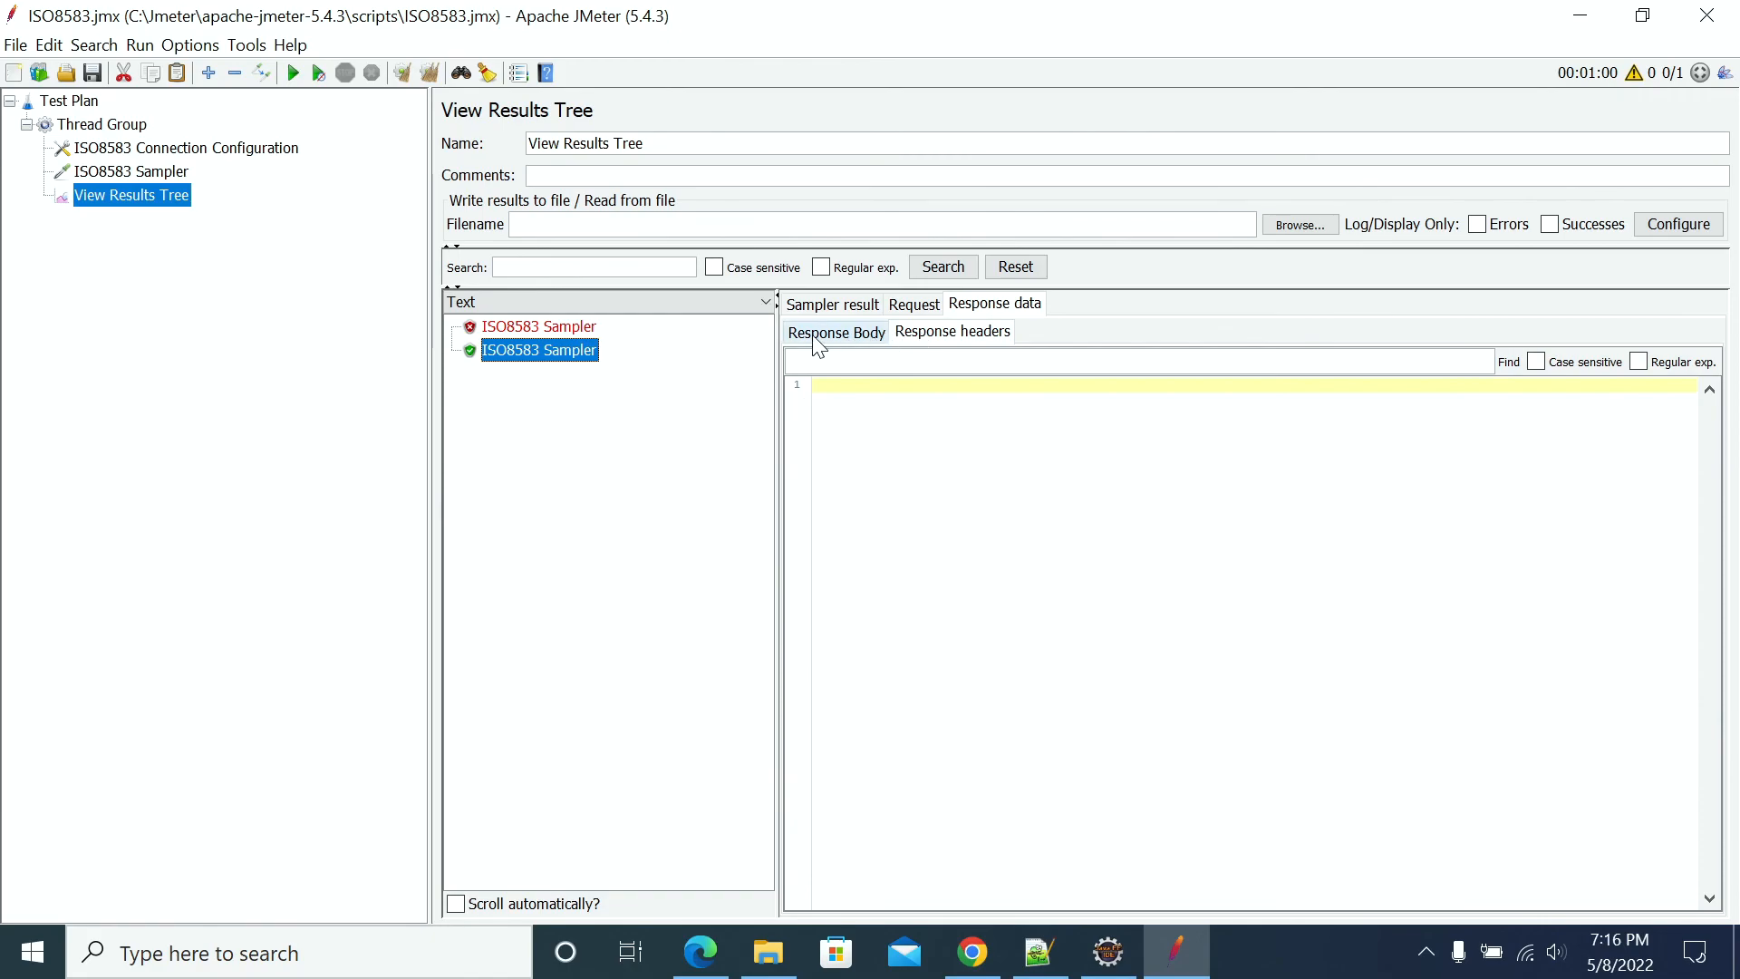
click(820, 334)
click(913, 305)
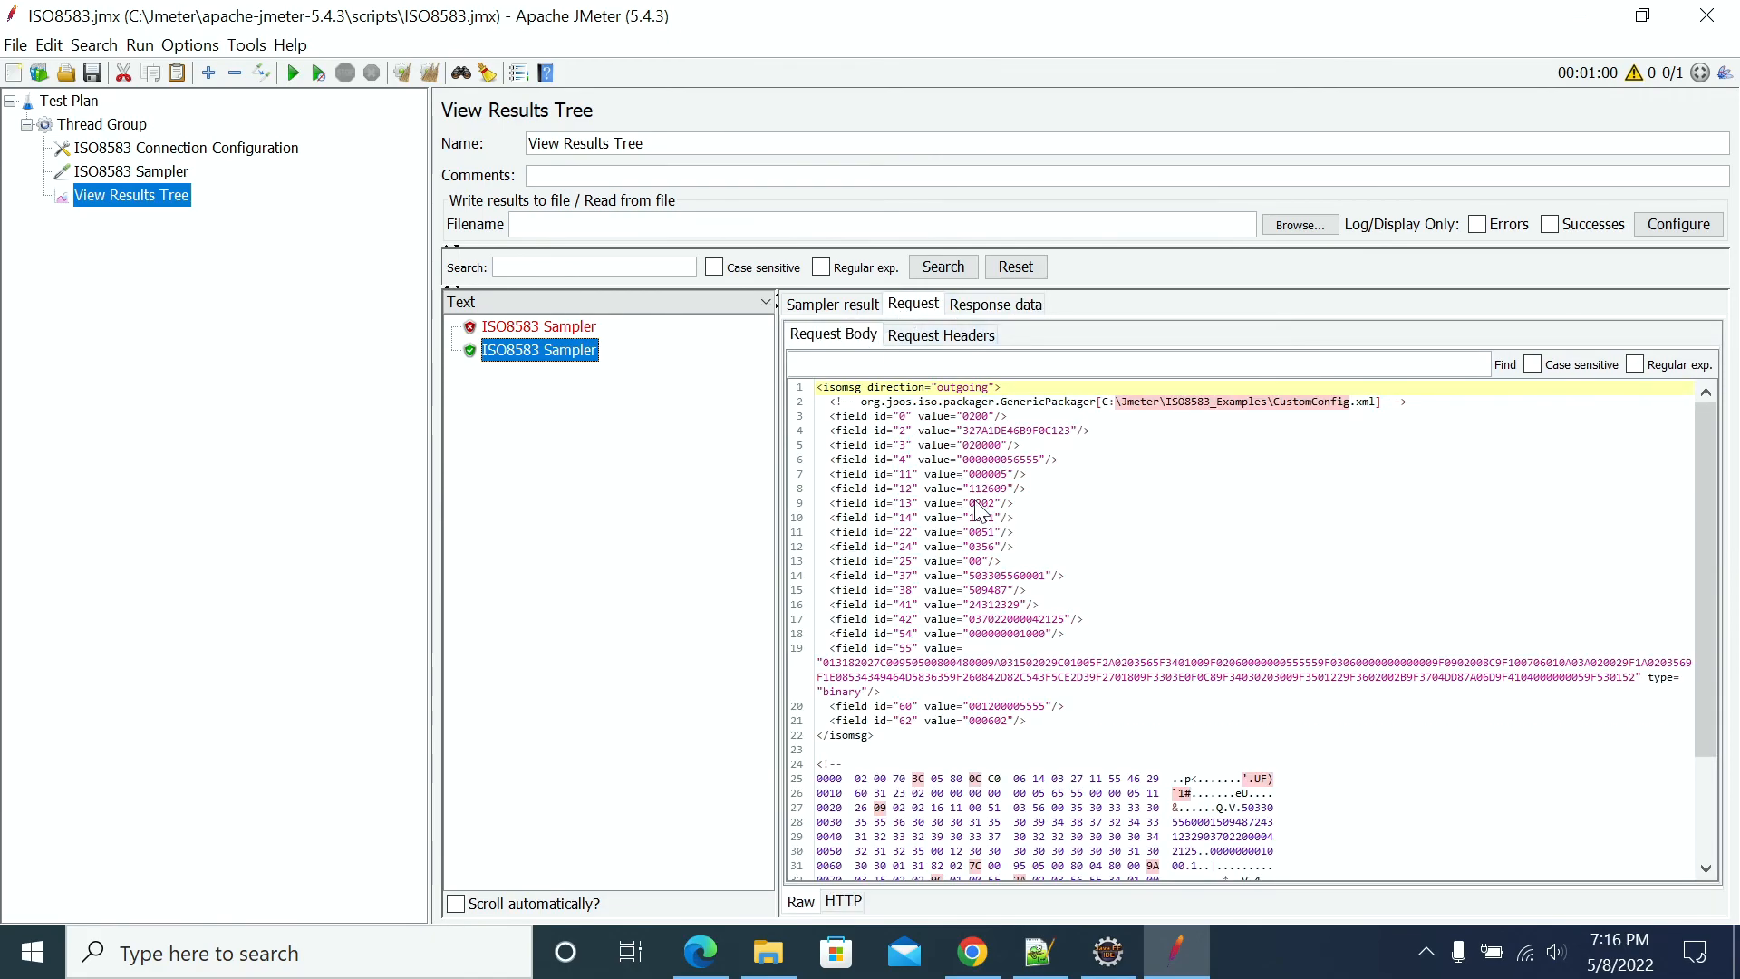